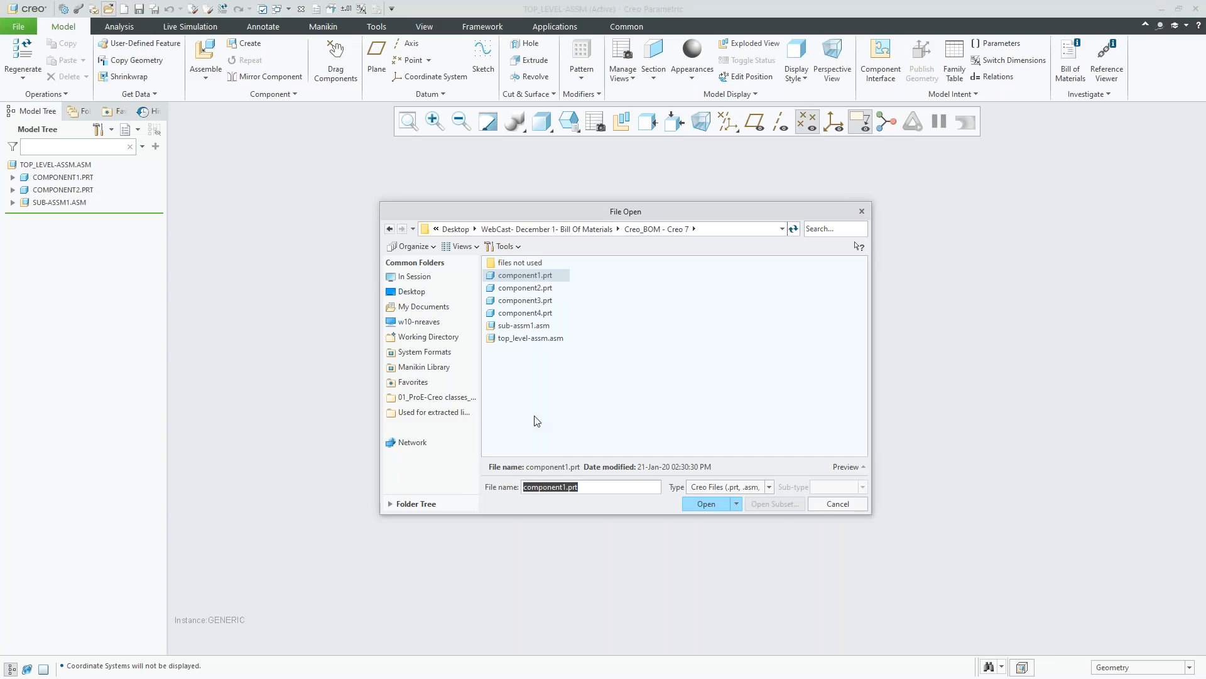
Step: Dismiss the file opening dialog without opening a model and bring up the Configuration Editor in the program options
left_click(820, 503)
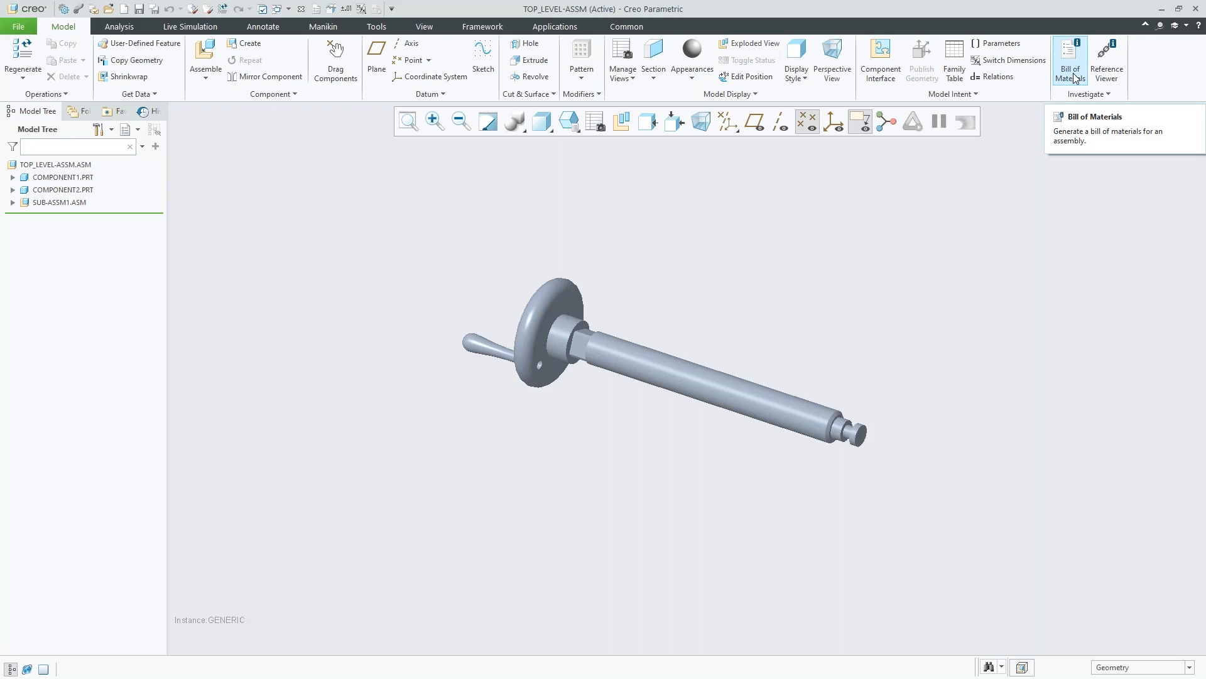
left_click(379, 29)
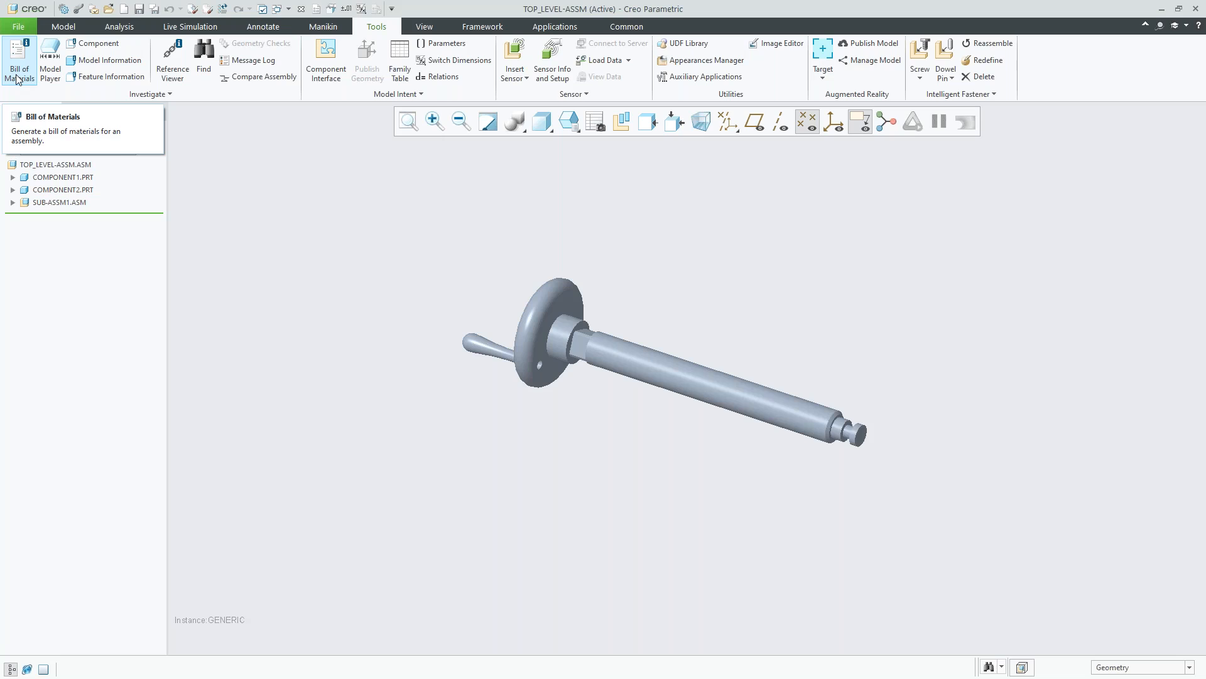
left_click(14, 28)
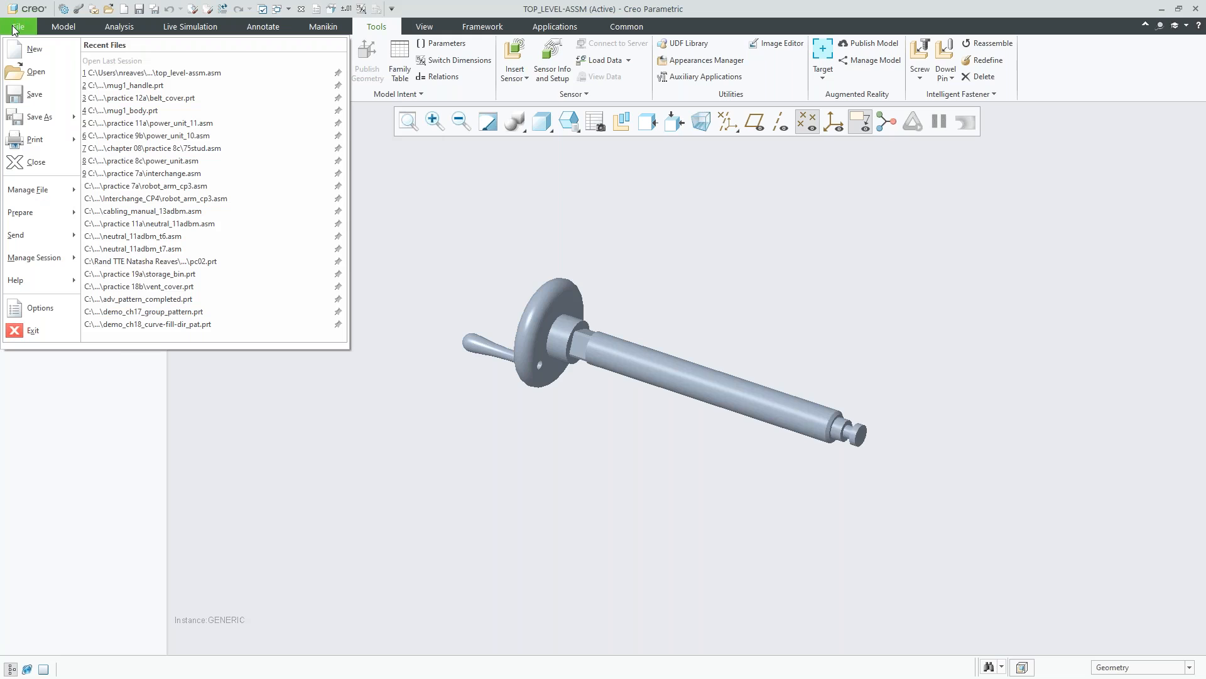
mouse_move(37, 280)
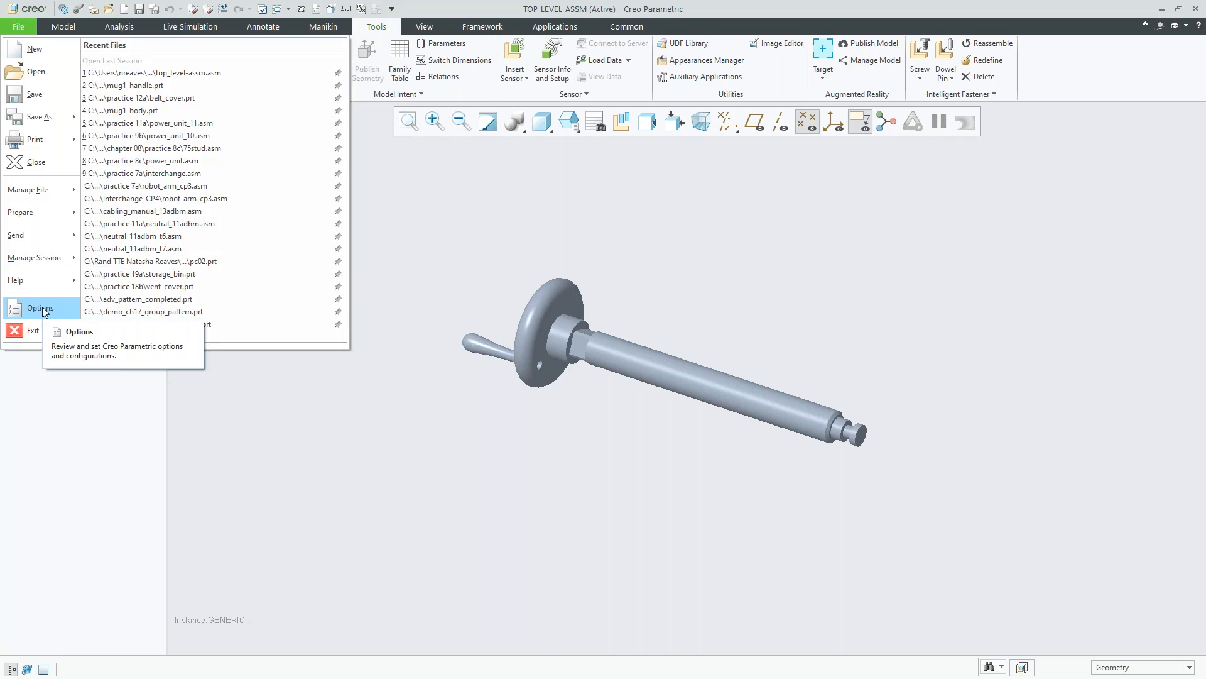
left_click(43, 306)
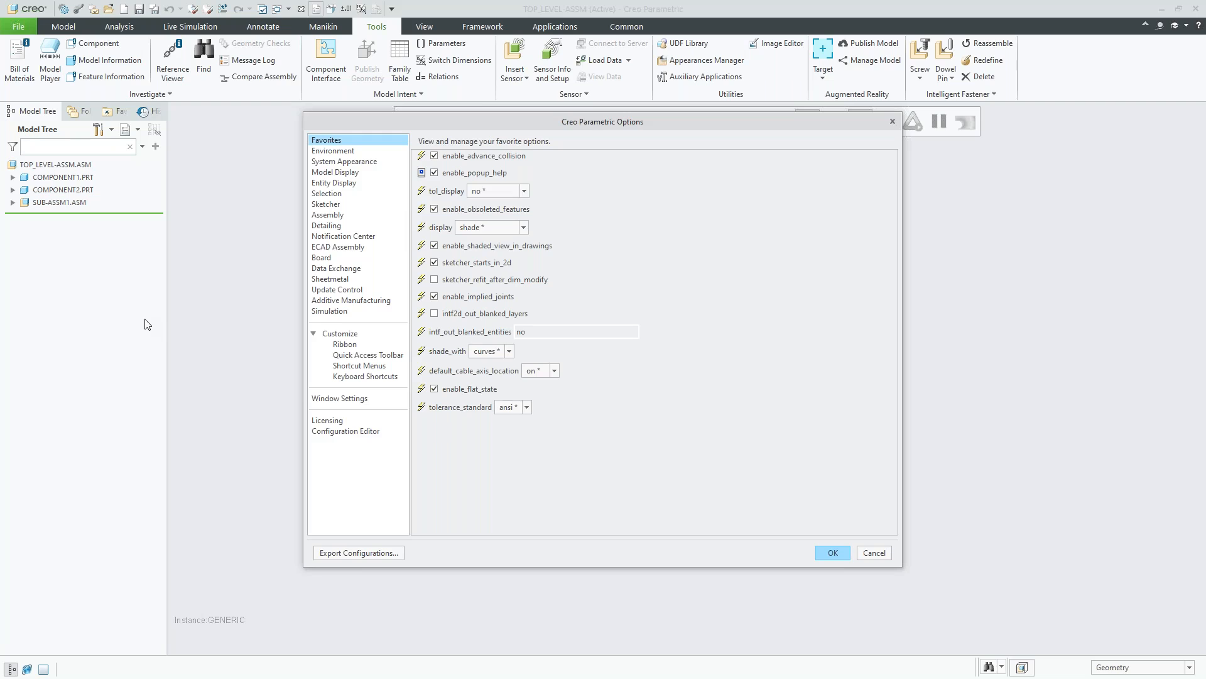
left_click(368, 434)
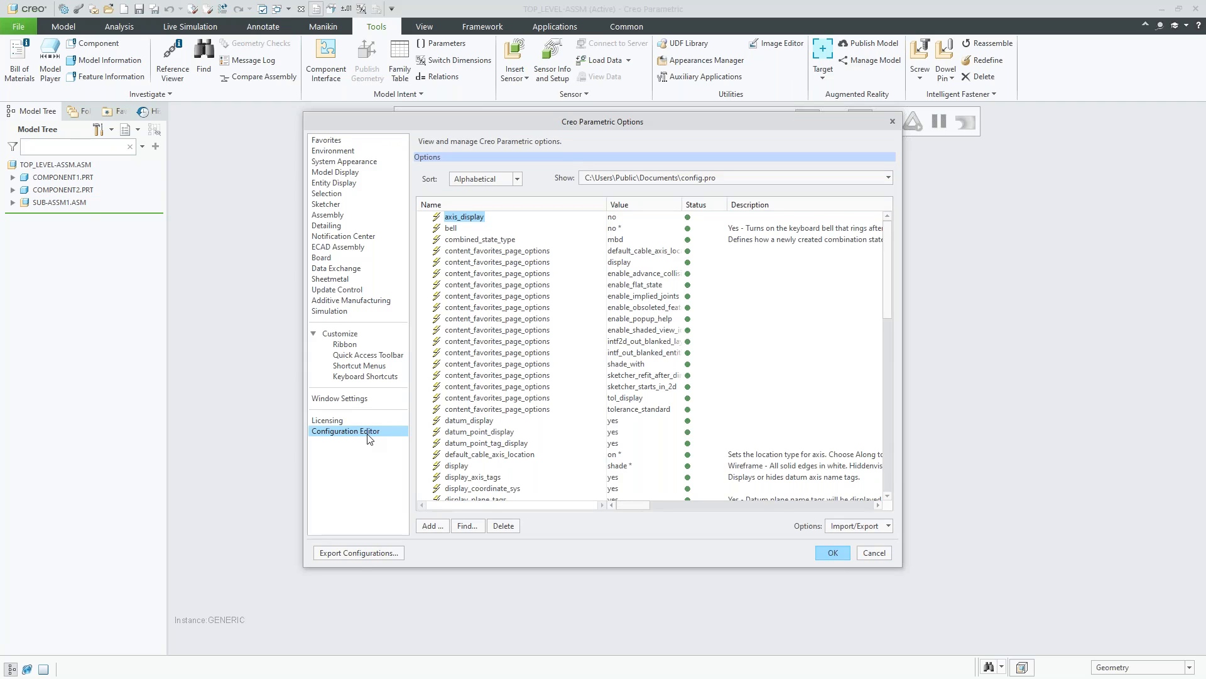
Step: Look up the default value of the bom_format configuration option and leave the options without adding it
left_click(432, 529)
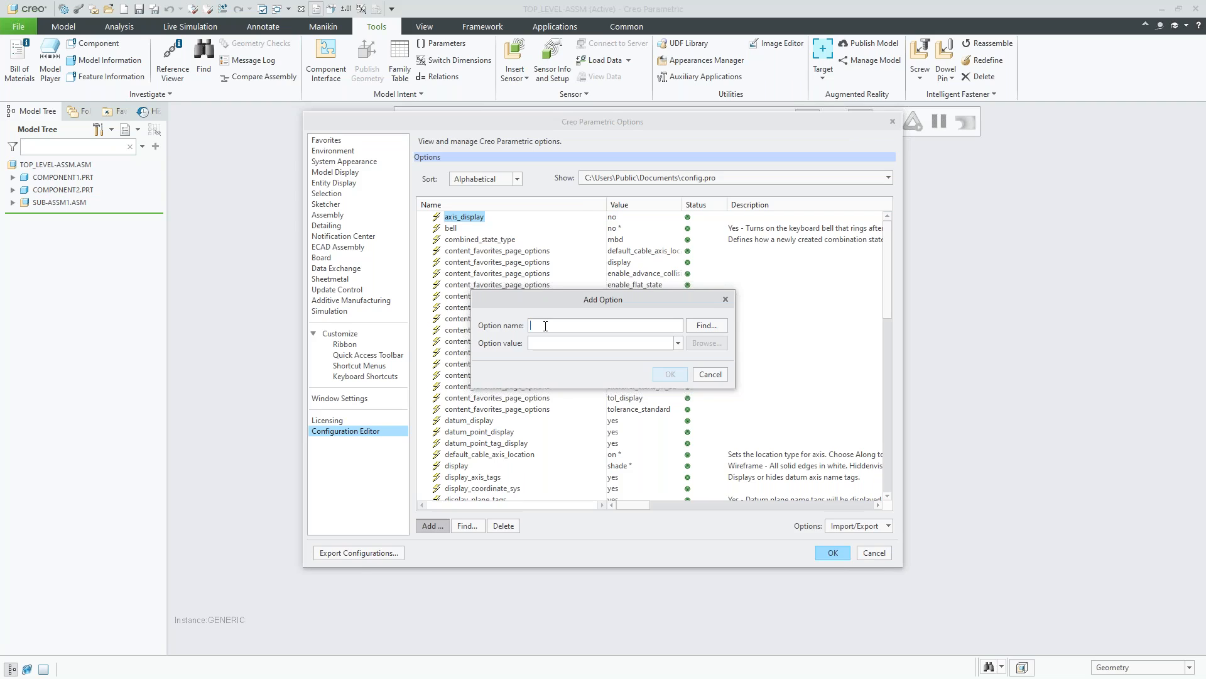
type("bom")
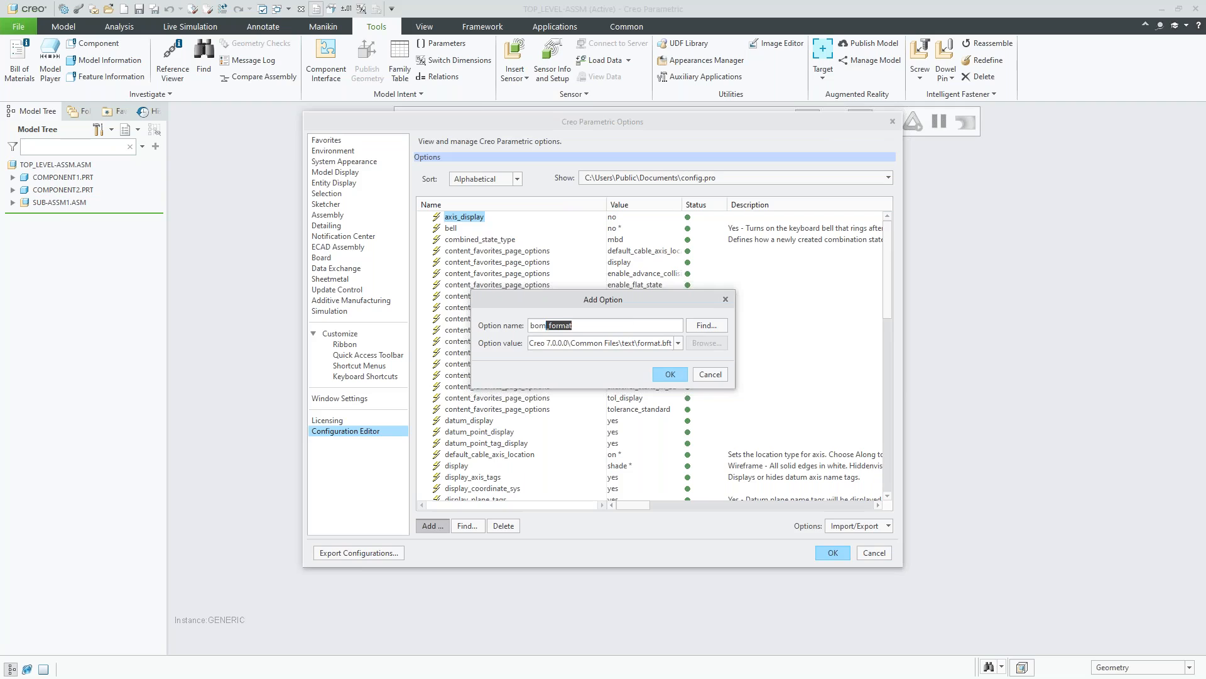
type("_")
left_click(589, 344)
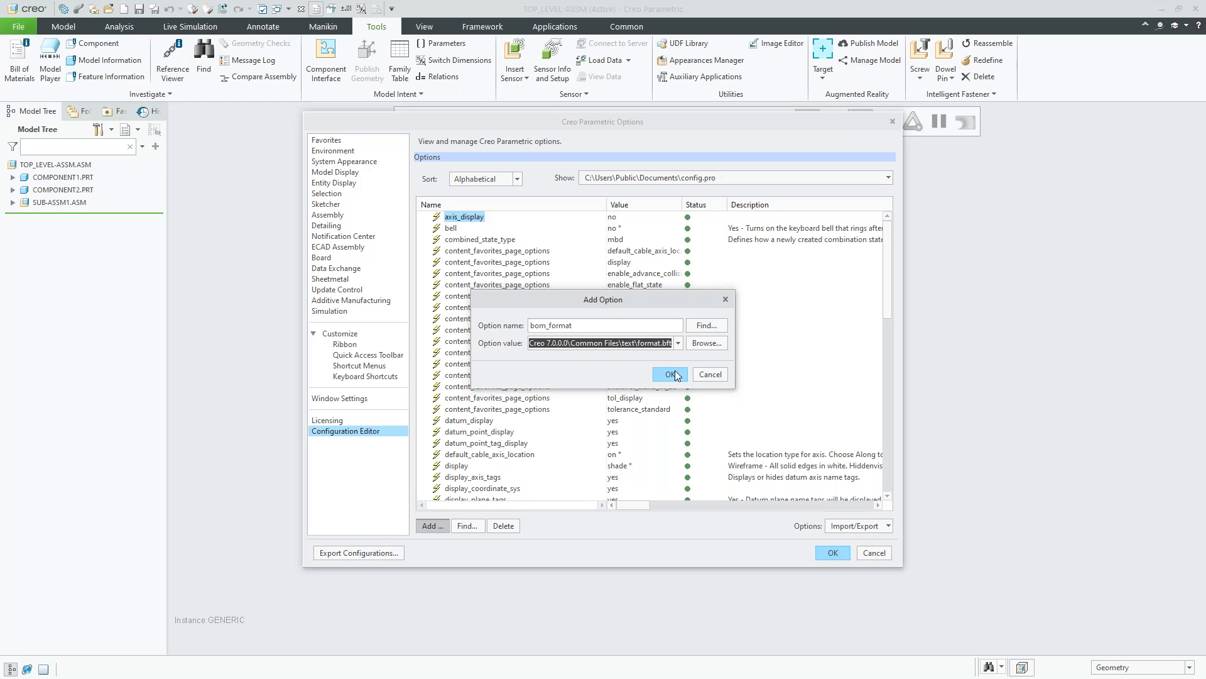
left_click(711, 375)
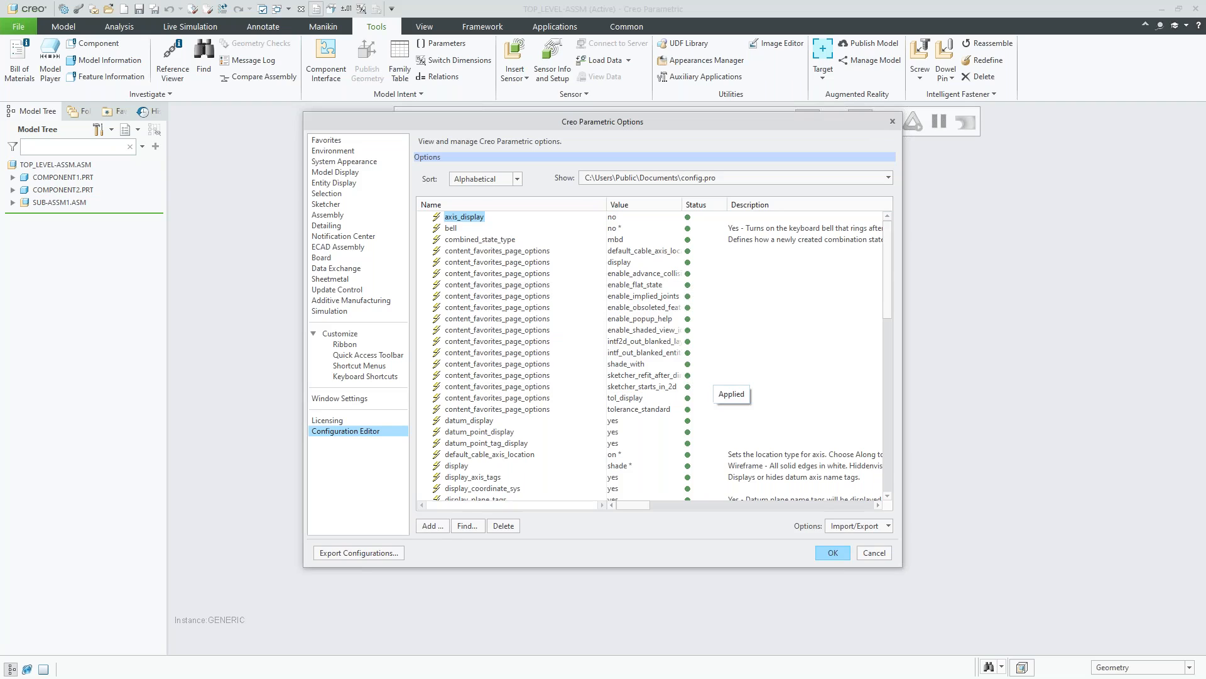
left_click(874, 553)
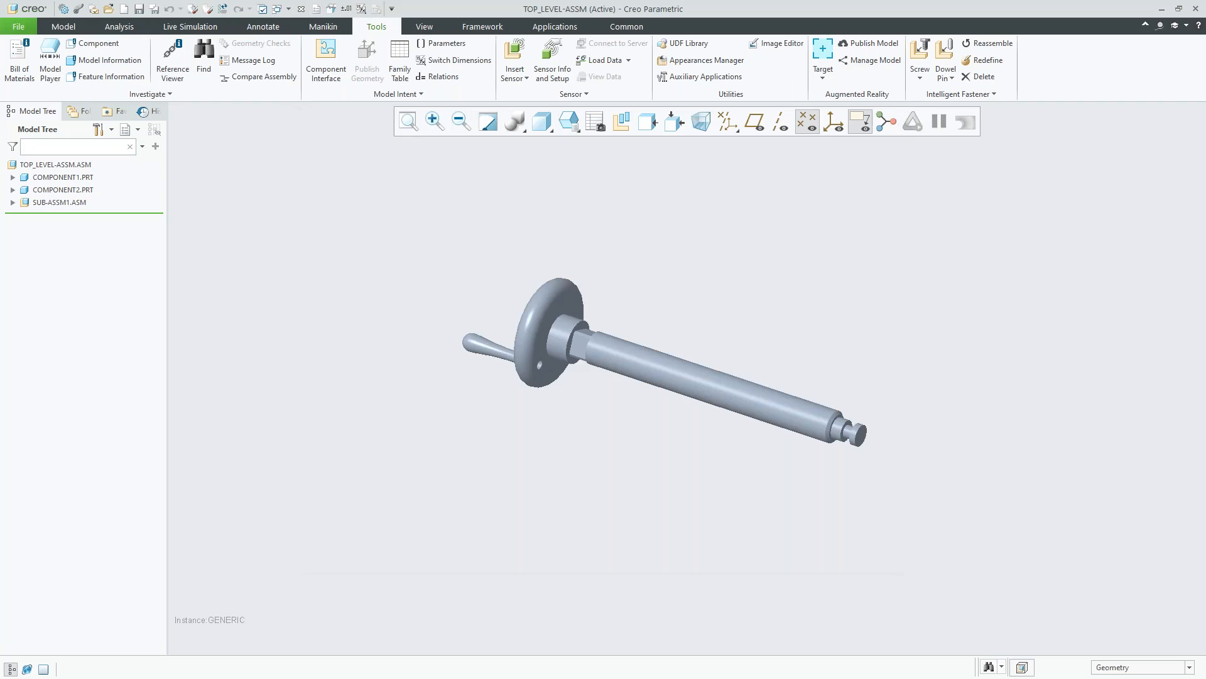
Step: Generate the top-level bill of materials for TOP_LEVEL-ASSM and arrange the report beside the upright assembly model
left_click(20, 63)
left_click_drag(1073, 114, 758, 178)
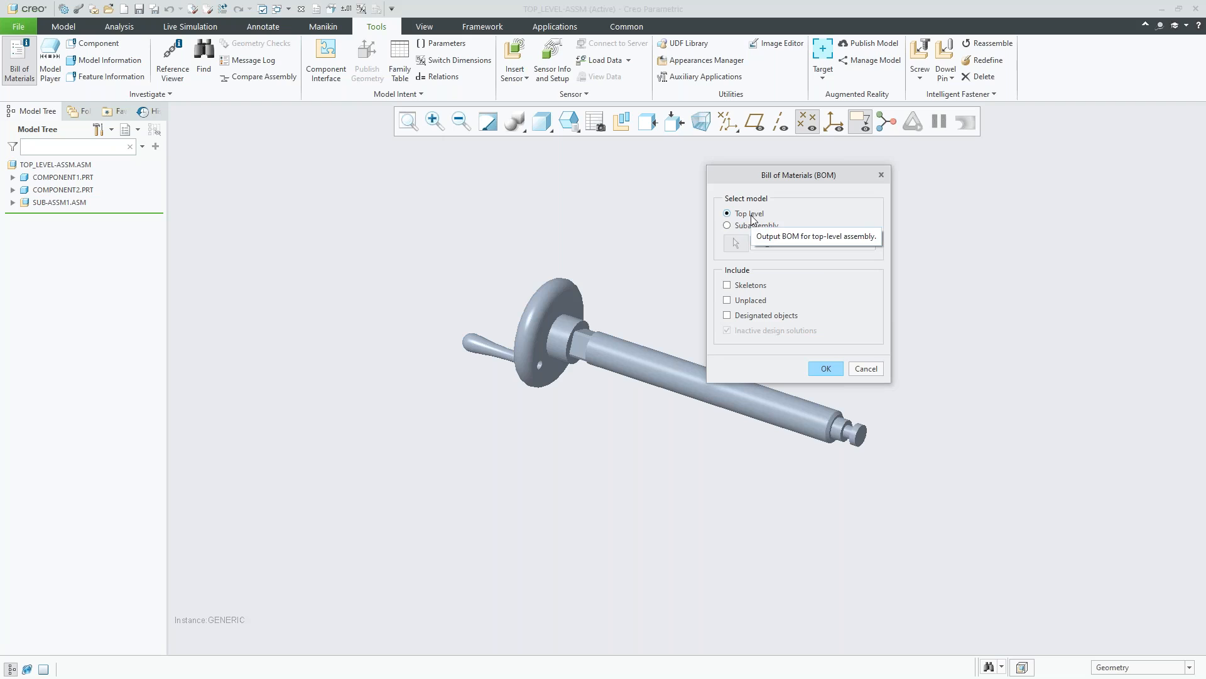
left_click(827, 370)
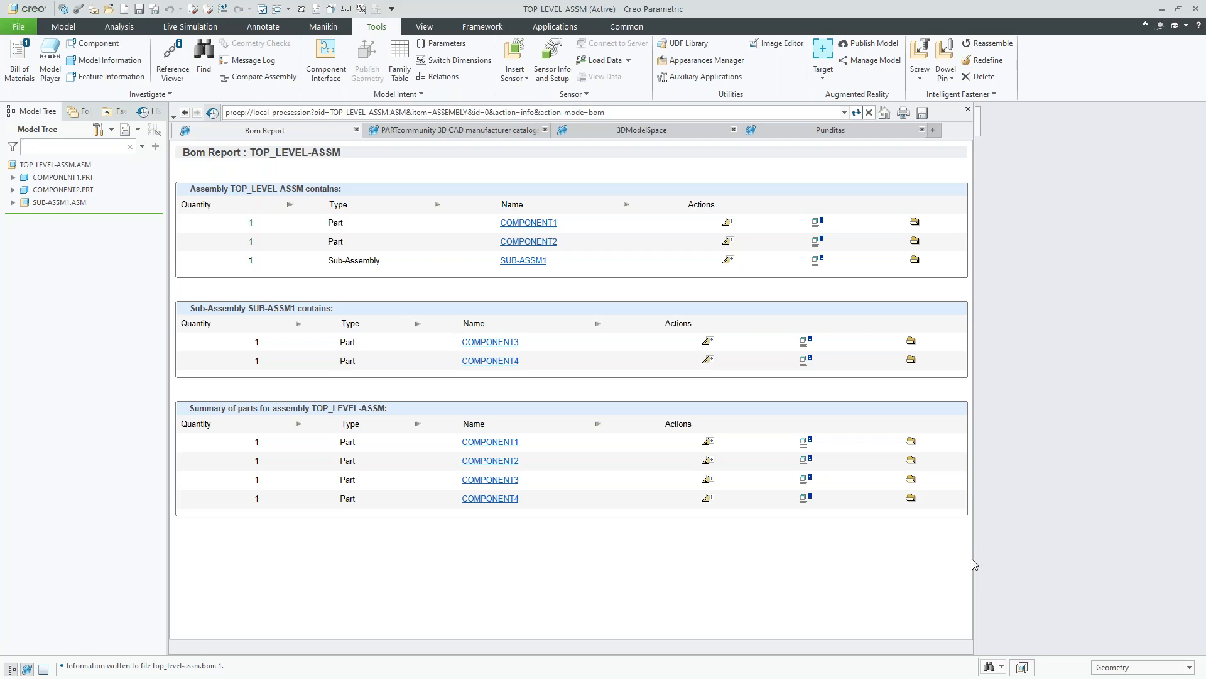
left_click_drag(975, 559, 672, 538)
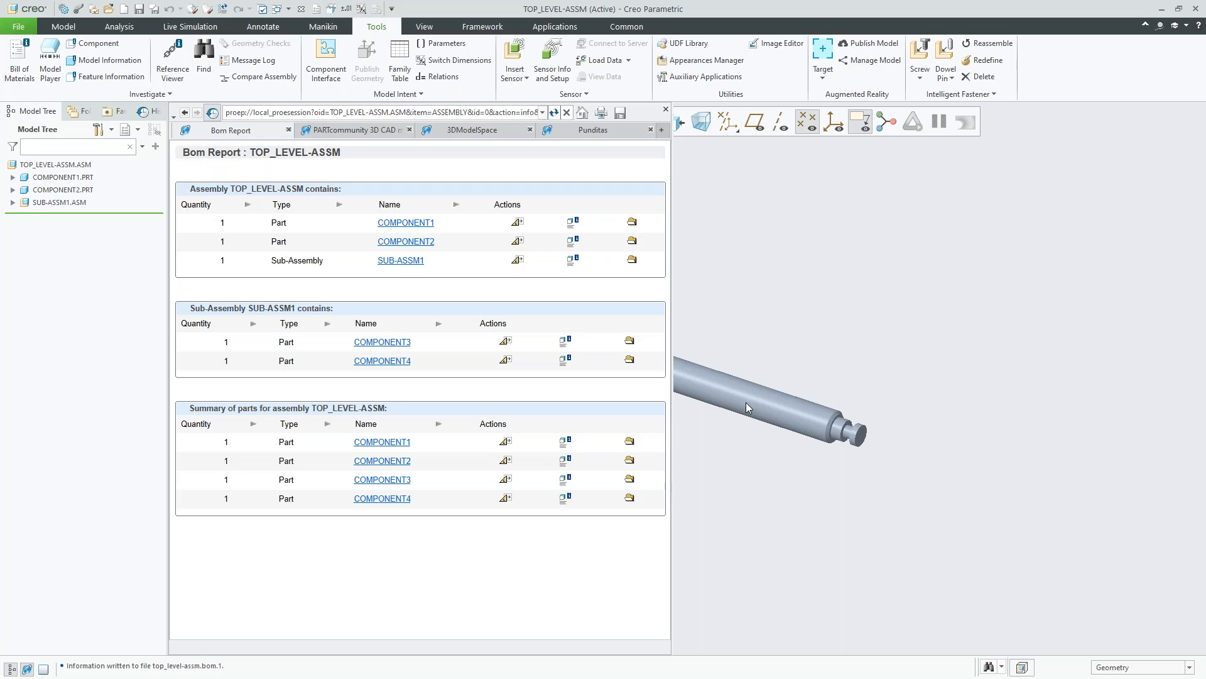
middle_click_drag(746, 399, 1069, 442, "ctrl")
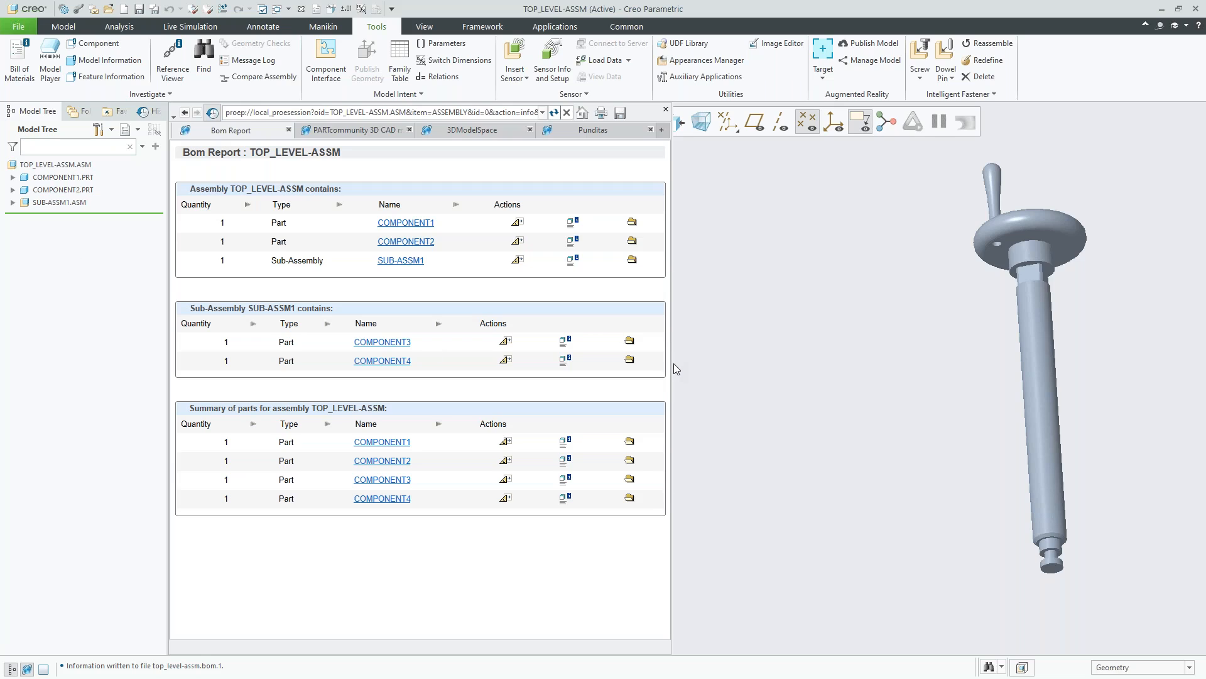
left_click_drag(671, 362, 904, 359)
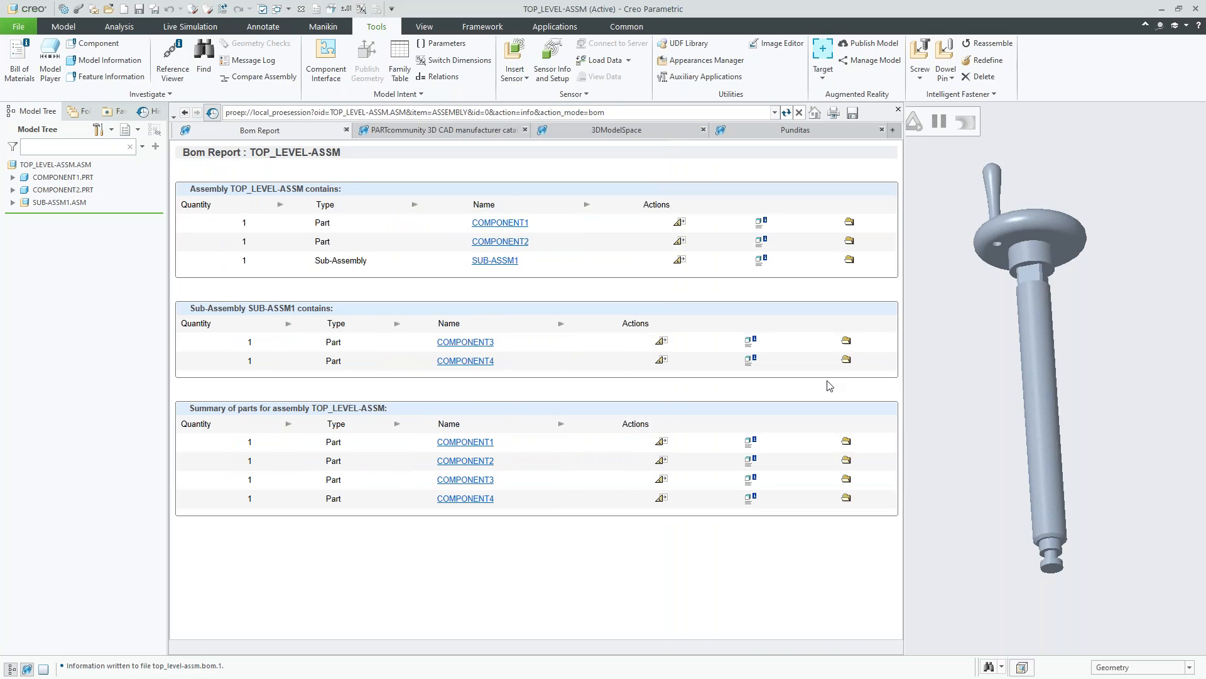
Step: Hide and redisplay the embedded browser twice to check that the BOM report can be recalled
left_click(27, 669)
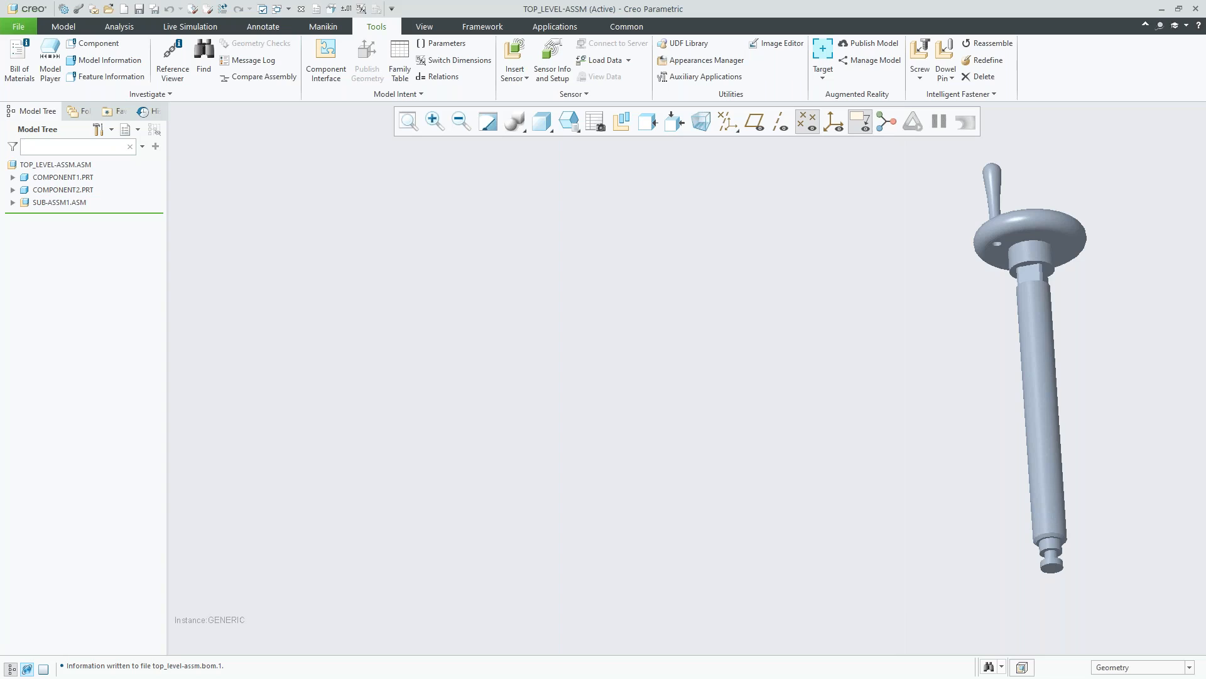
left_click(28, 669)
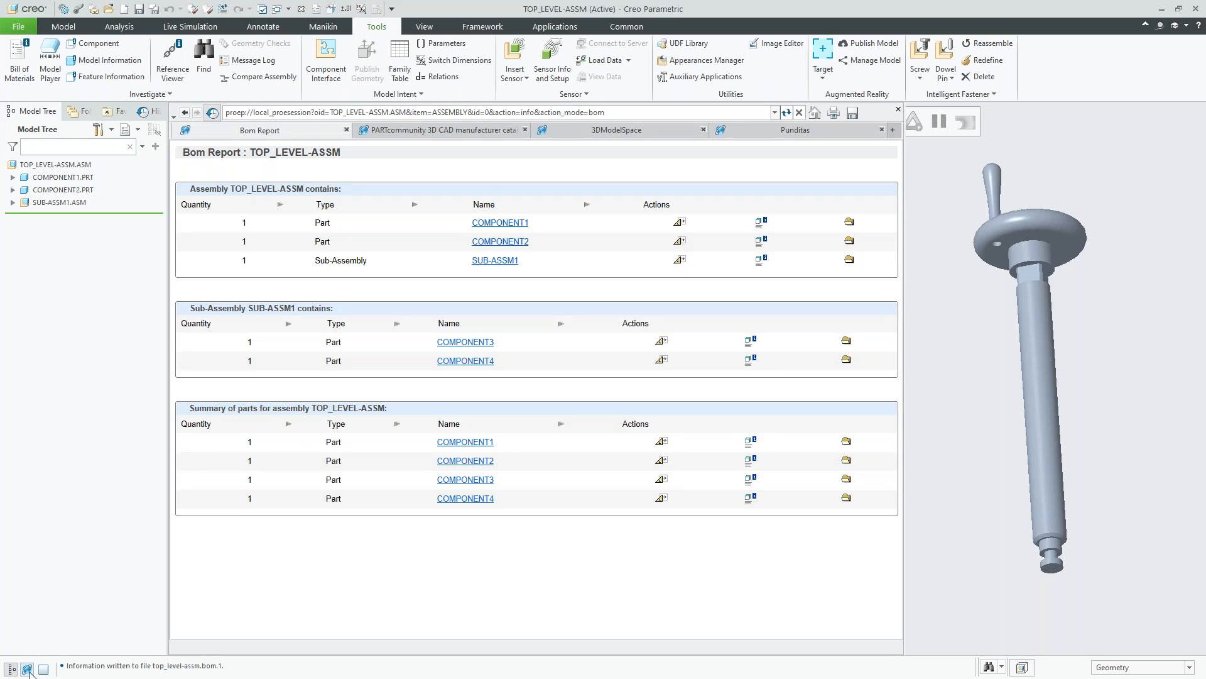
left_click(29, 670)
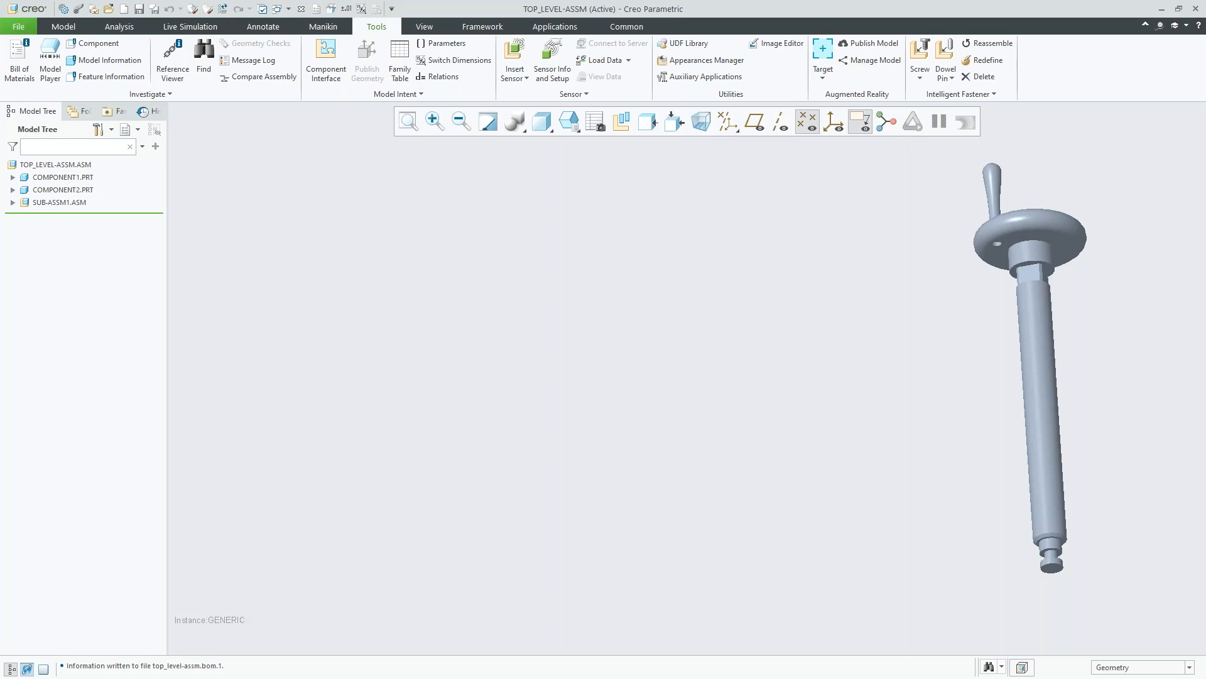
left_click(28, 670)
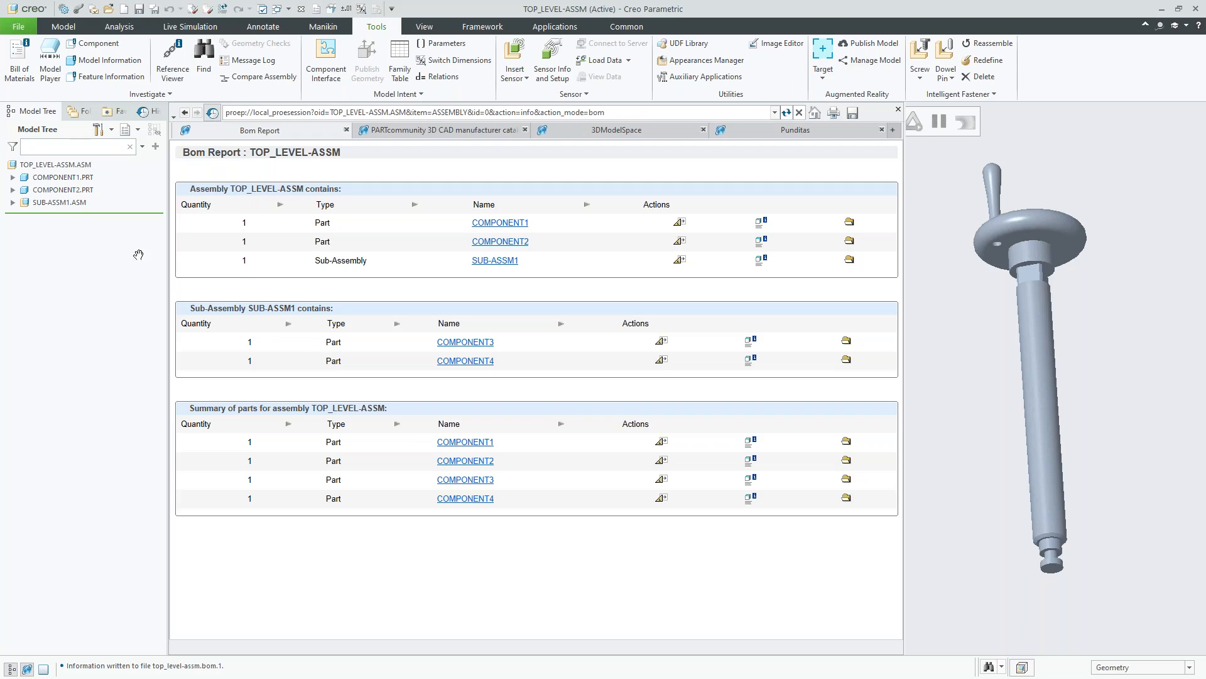
Step: Expand SUB-ASSM1 in the model tree and highlight COMPONENT1 and COMPONENT2 in the assembly from the report's parts summary
left_click(12, 203)
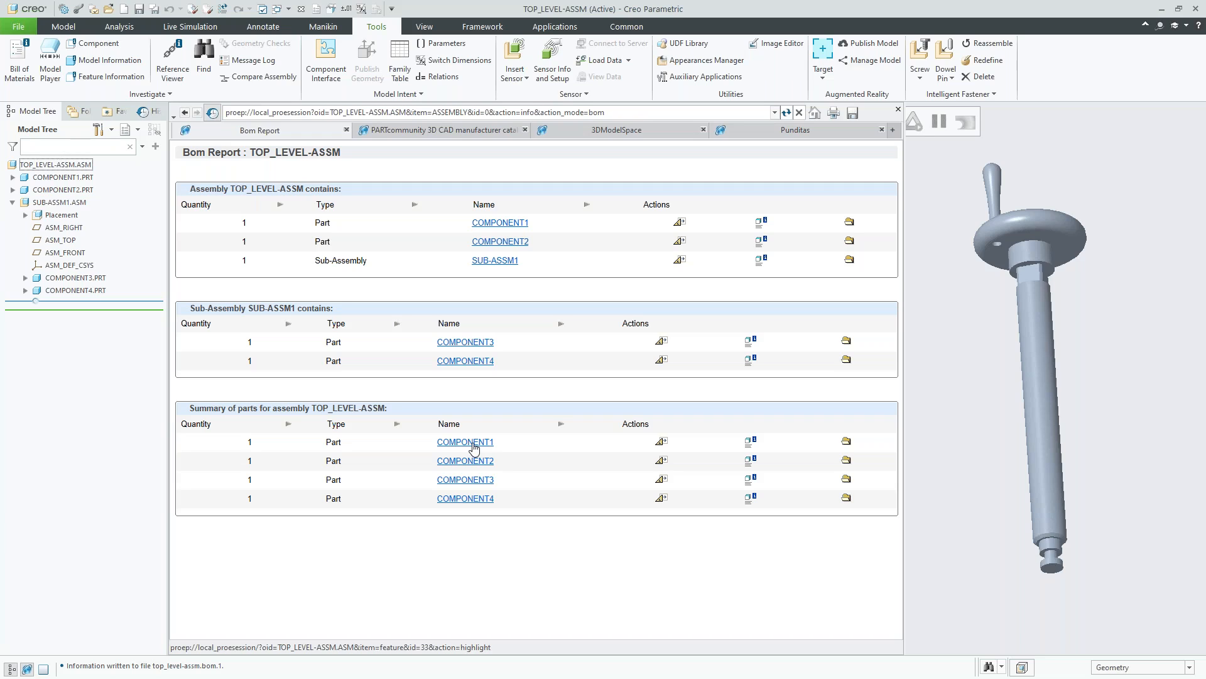
left_click(465, 442)
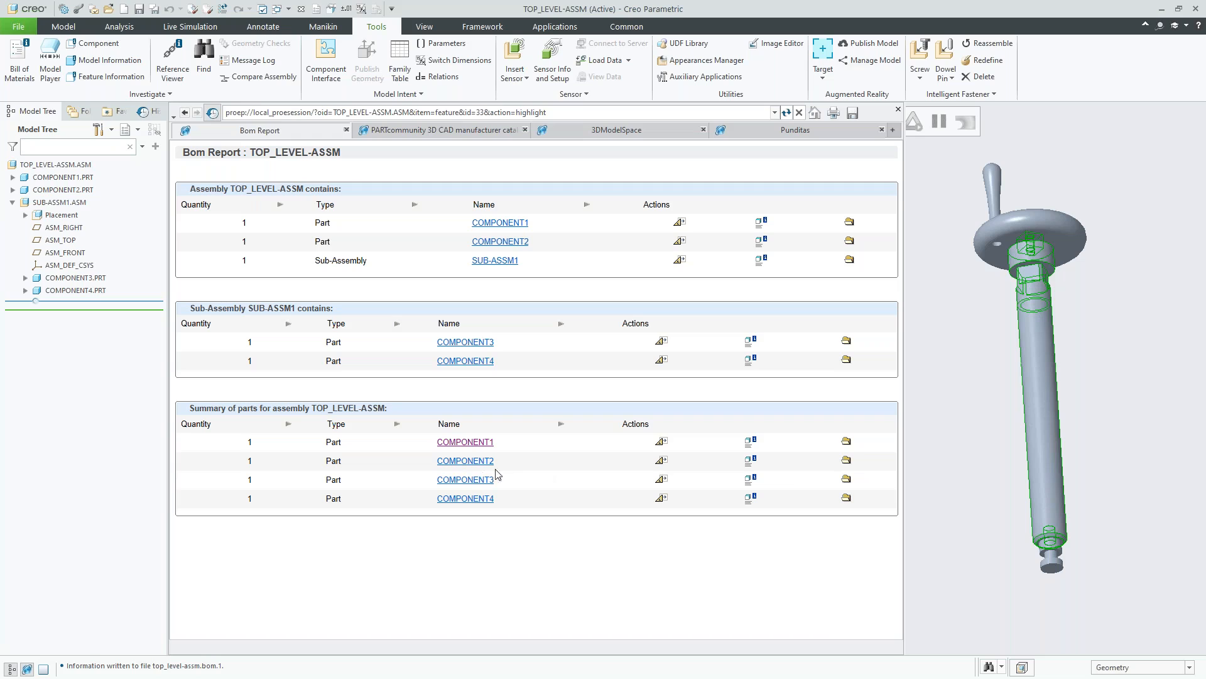
left_click(662, 462)
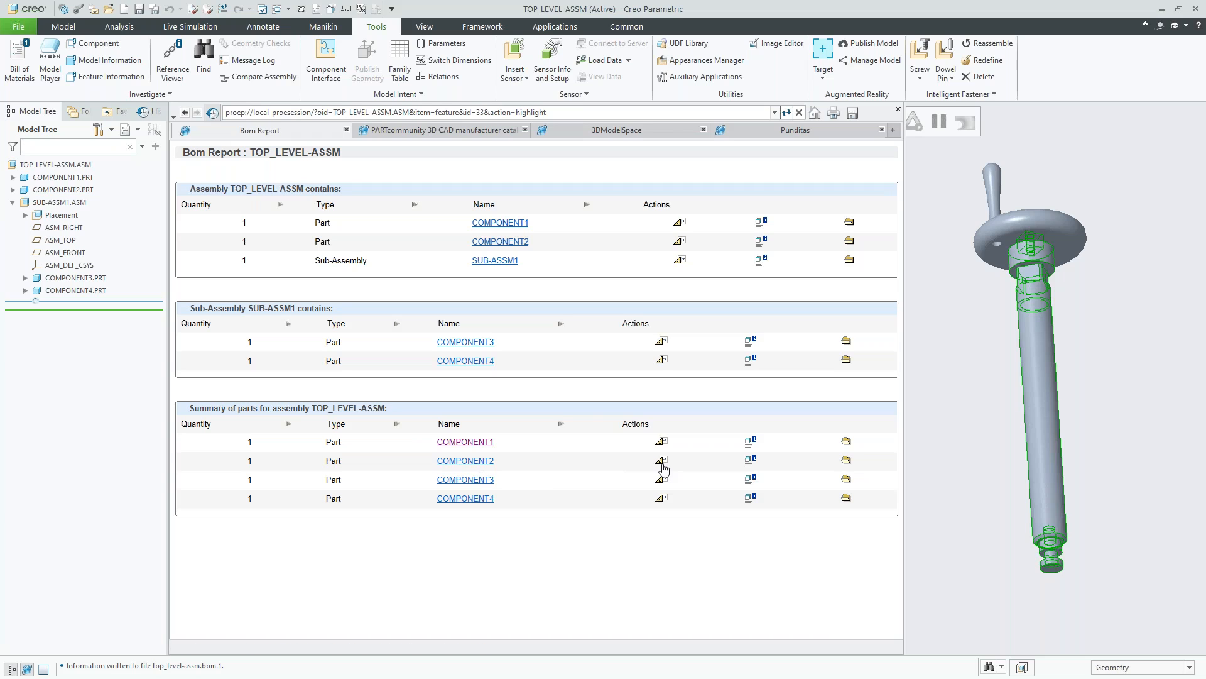
middle_click_drag(1109, 344, 1099, 367)
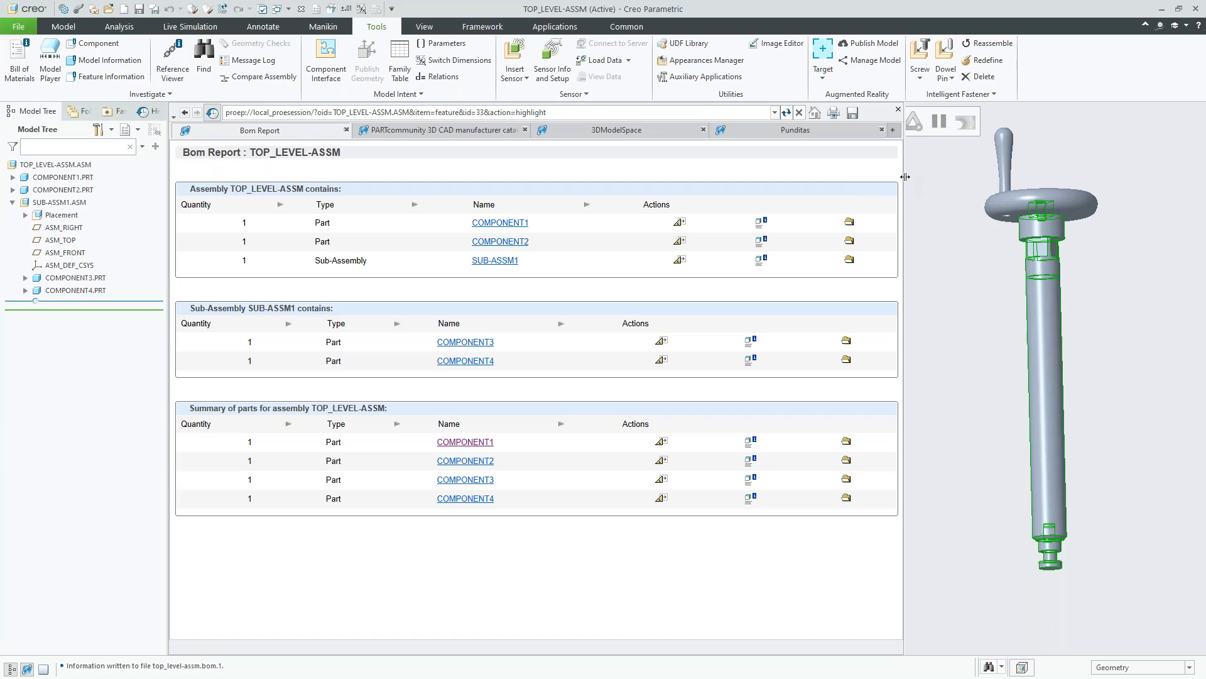
Step: Narrow the BOM report pane and set the graphics toolbar location to Show on the Bottom
left_click_drag(905, 177, 628, 177)
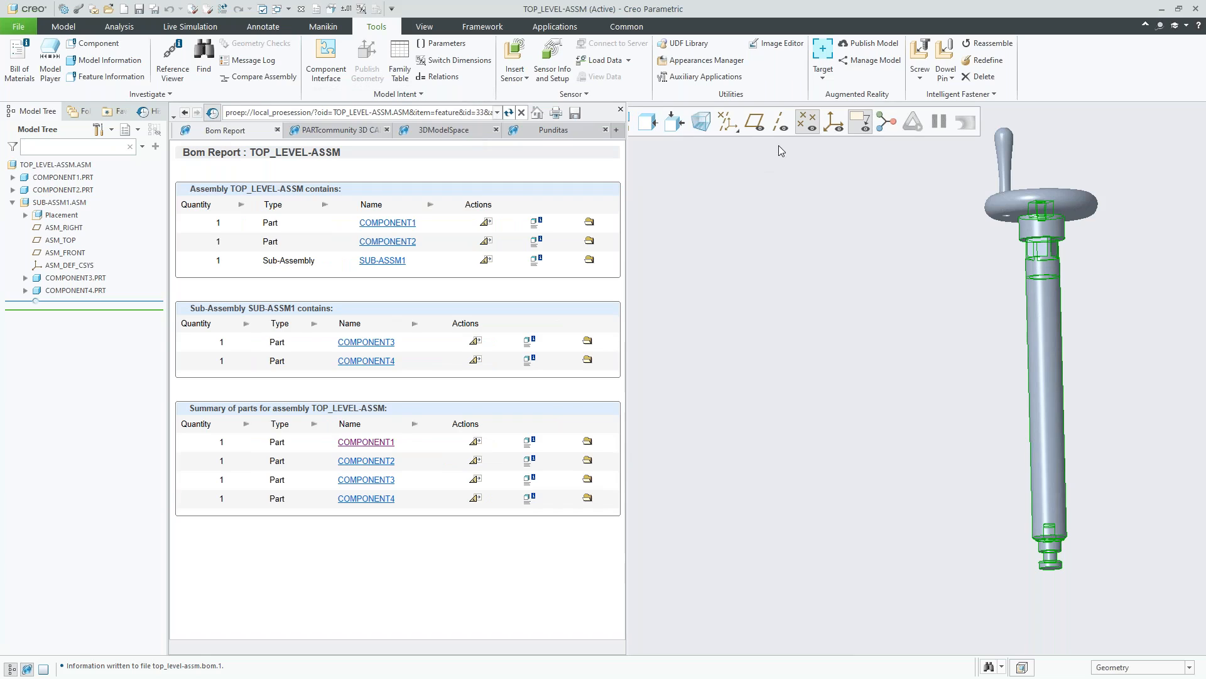
right_click(763, 135)
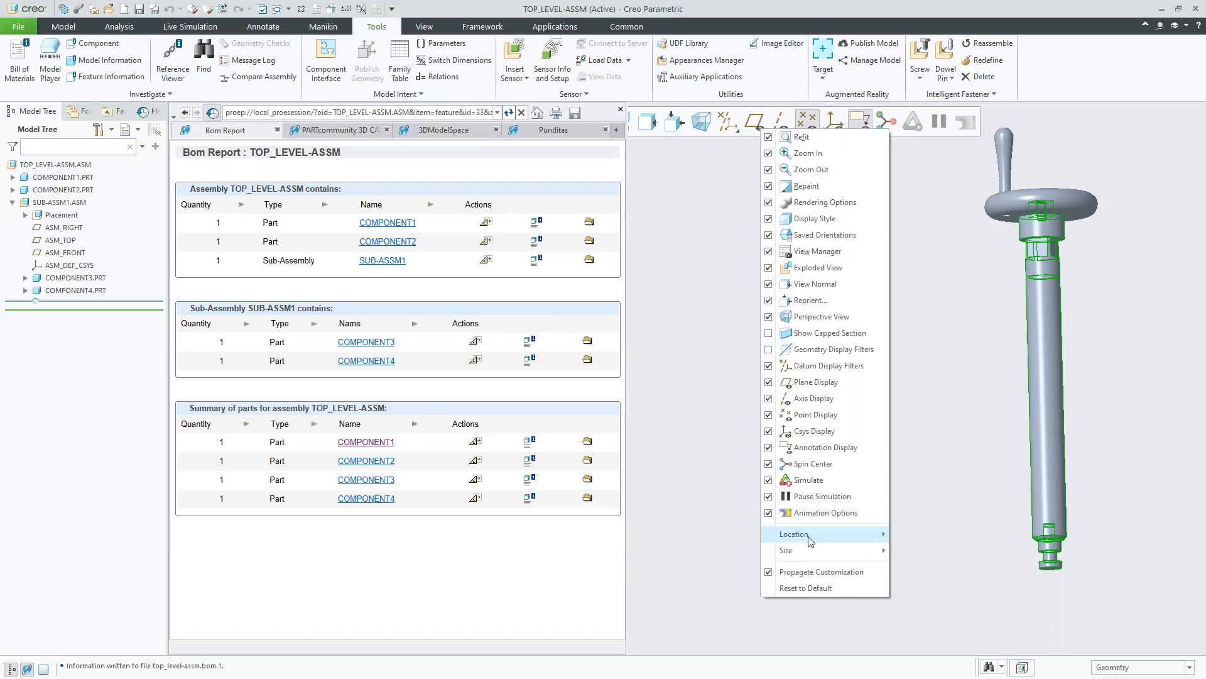
mouse_move(816, 534)
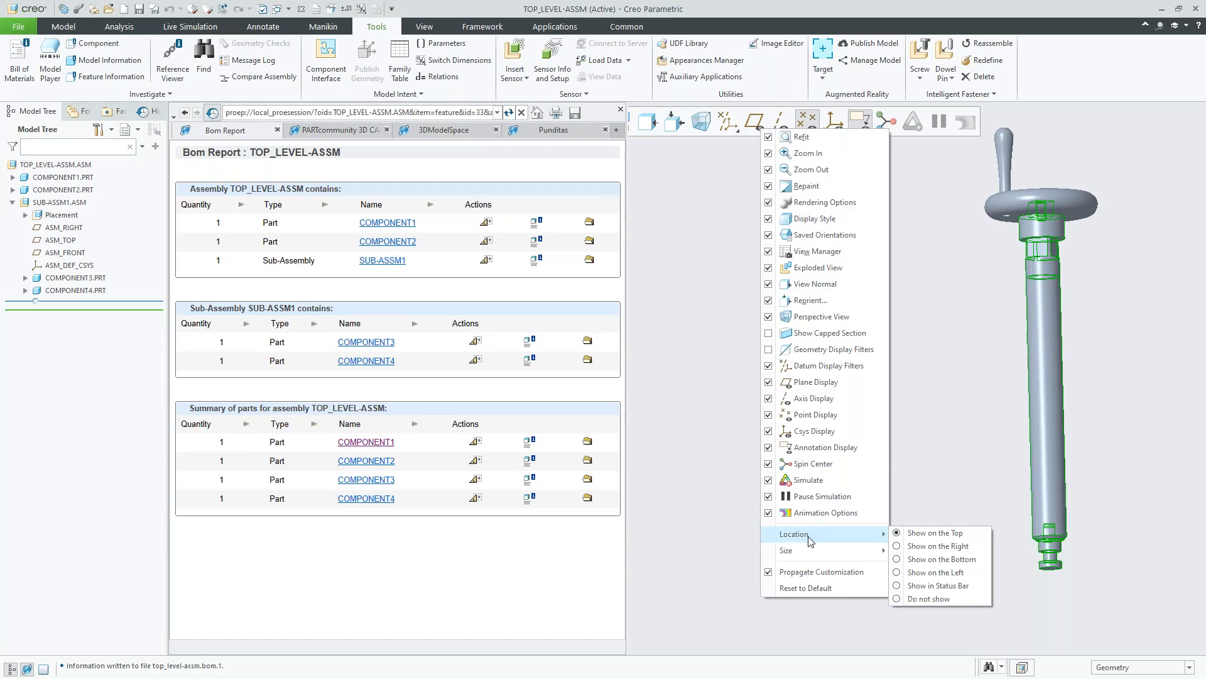
left_click(926, 563)
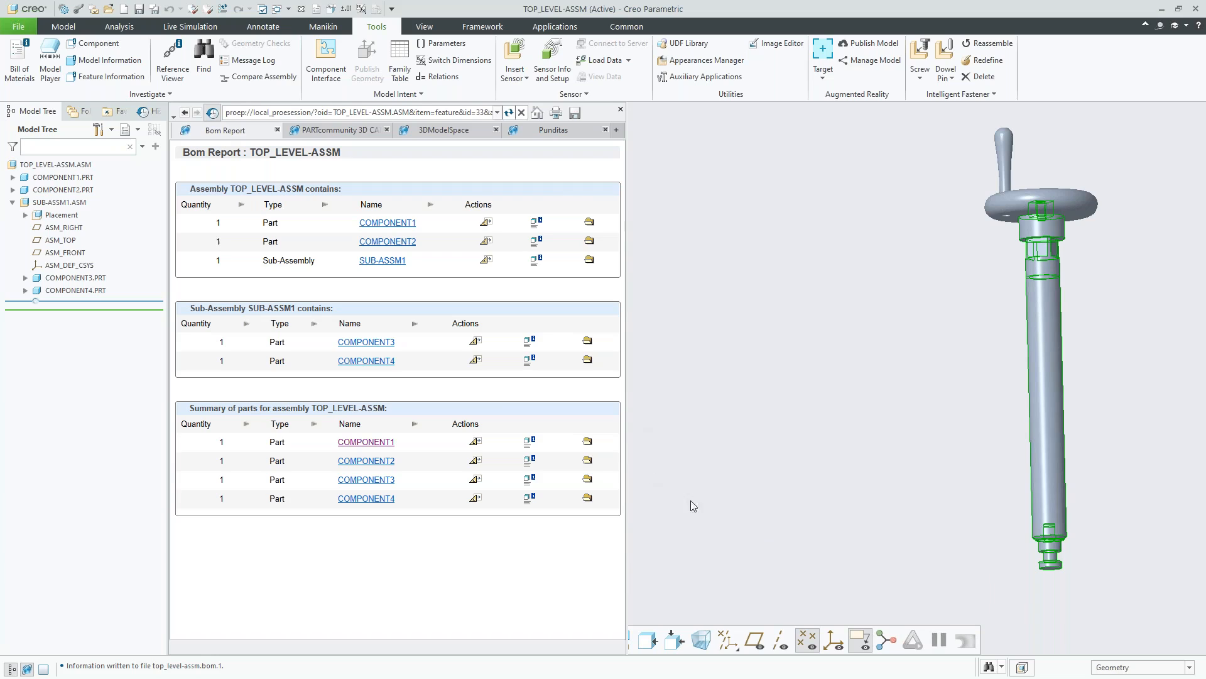
Step: Select COMPONENT1 on the model, narrow the report pane, and set the graphics toolbar location to Show on the Left
left_click(1042, 360)
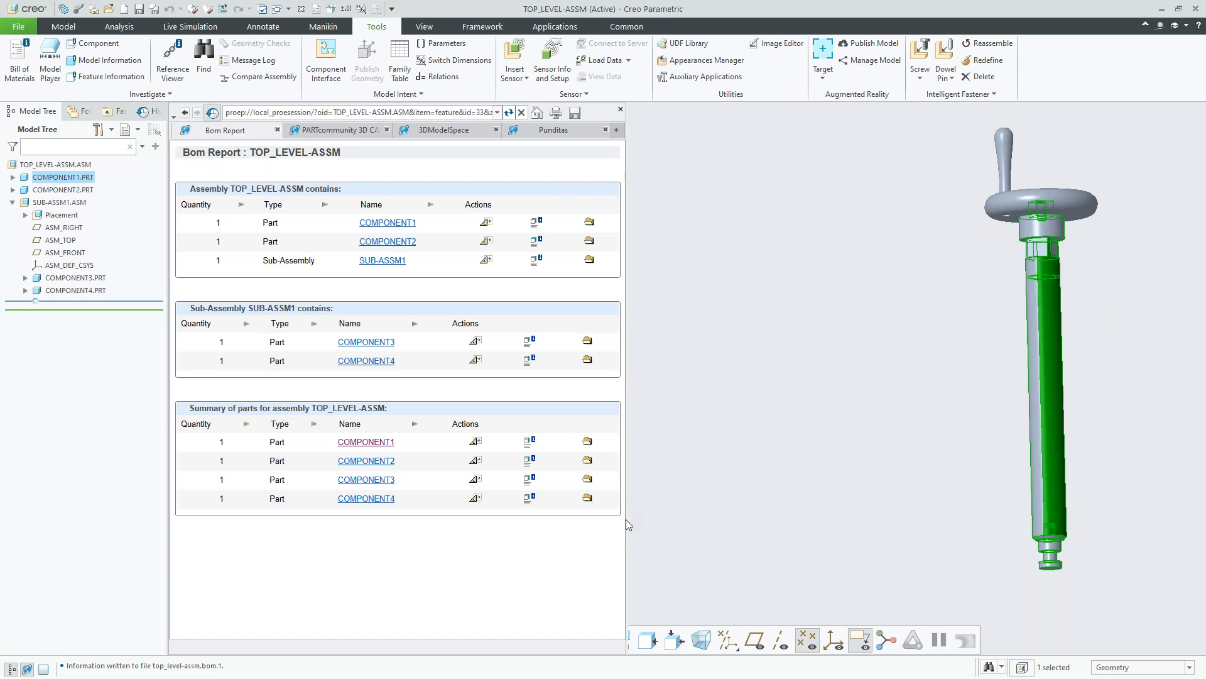
left_click_drag(629, 521, 548, 528)
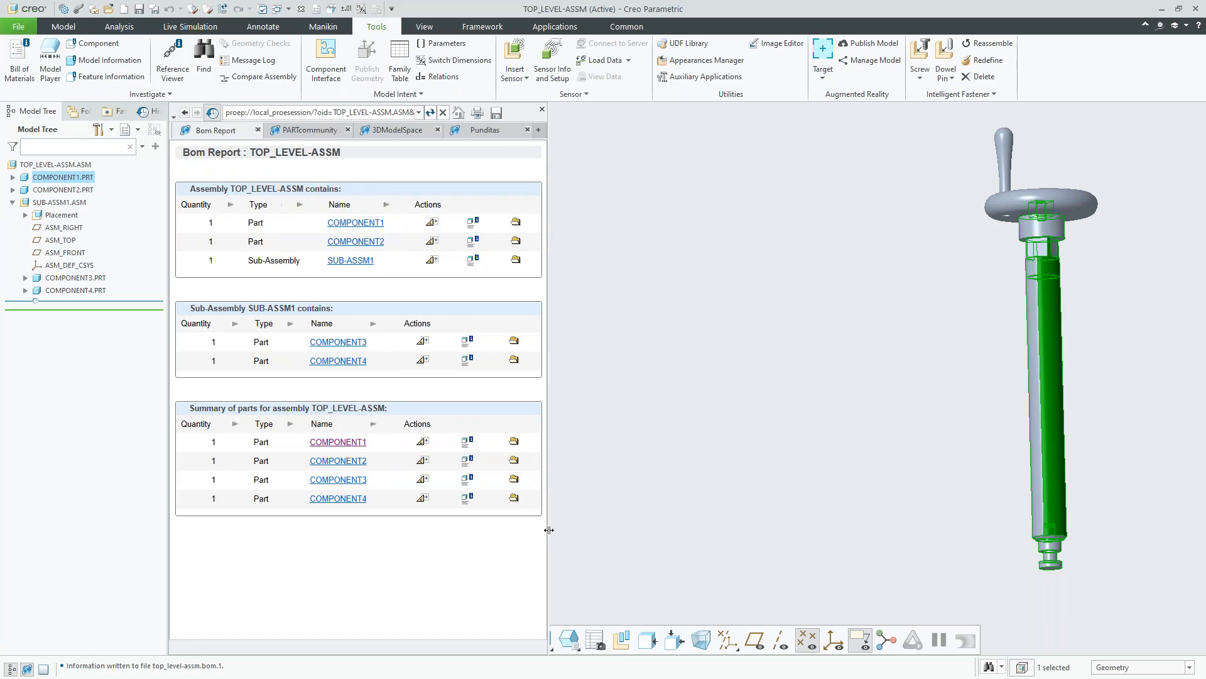
right_click(689, 634)
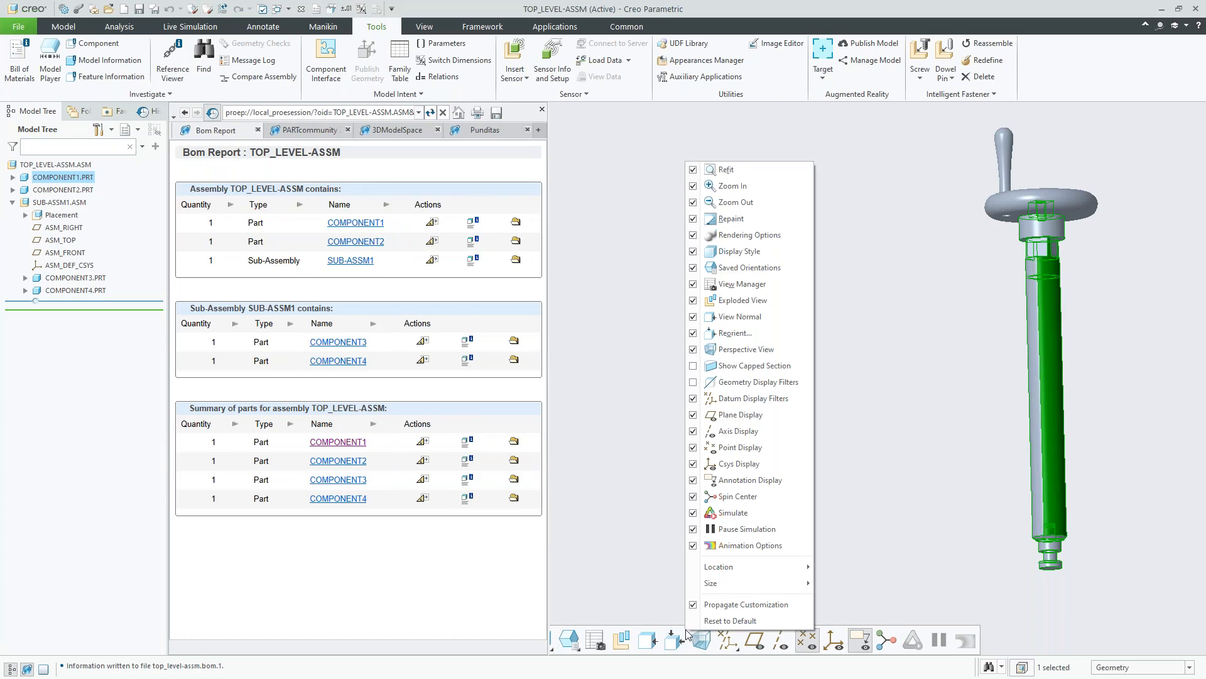
mouse_move(744, 572)
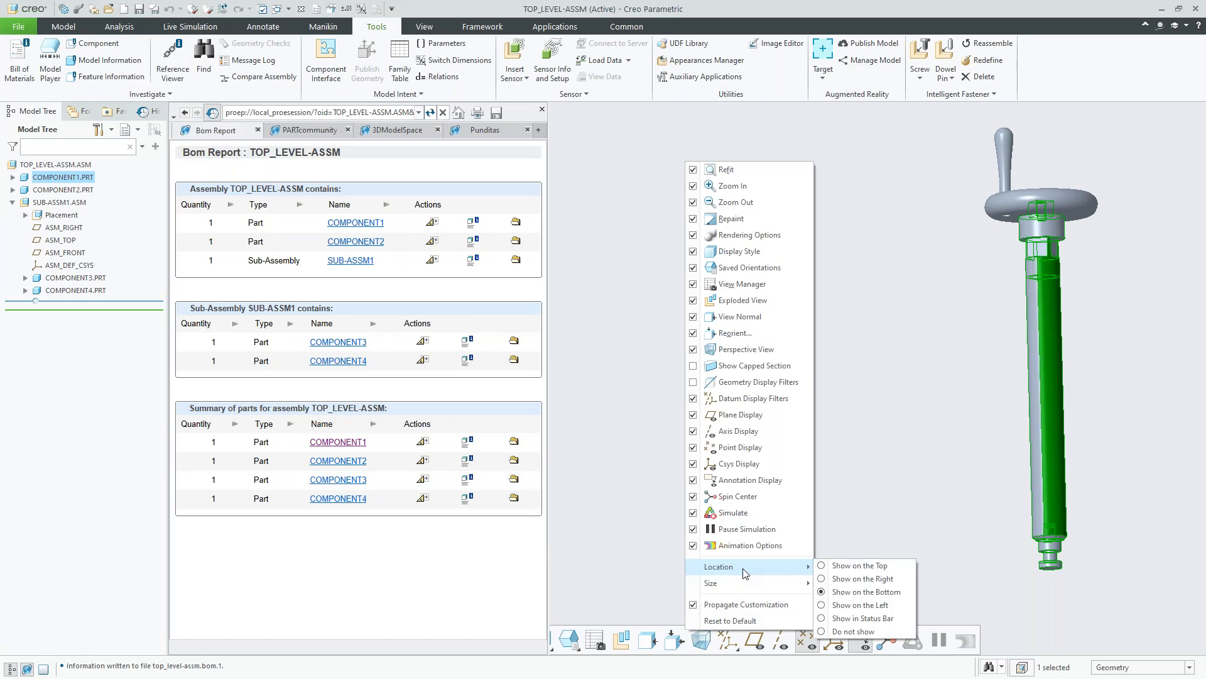
left_click(856, 608)
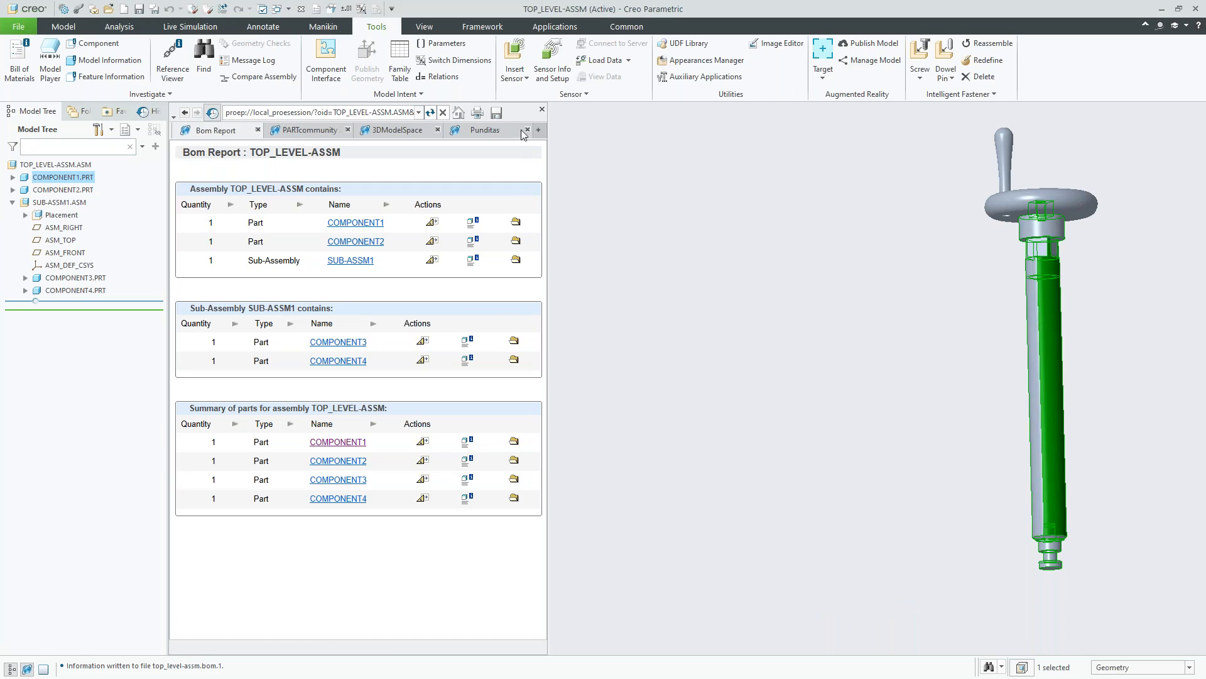
Step: Hide the embedded browser, toggle the model tree off and on, and redisplay the BOM report
left_click(25, 670)
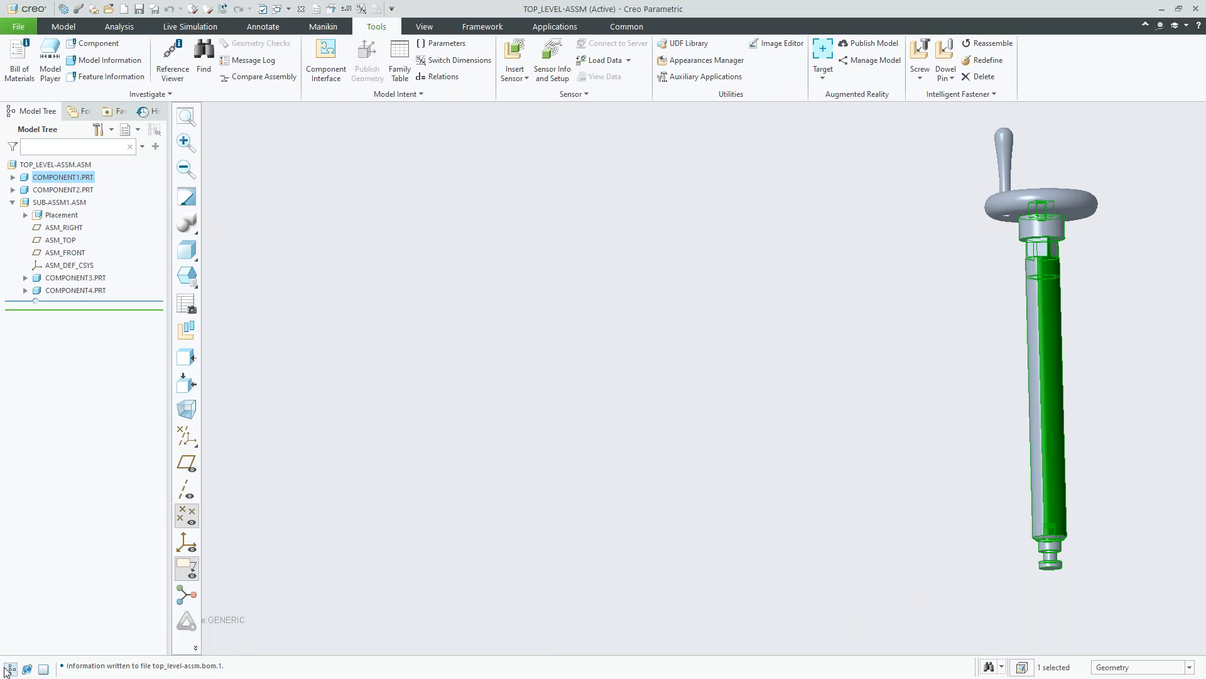
left_click(11, 669)
left_click(11, 669)
left_click(27, 670)
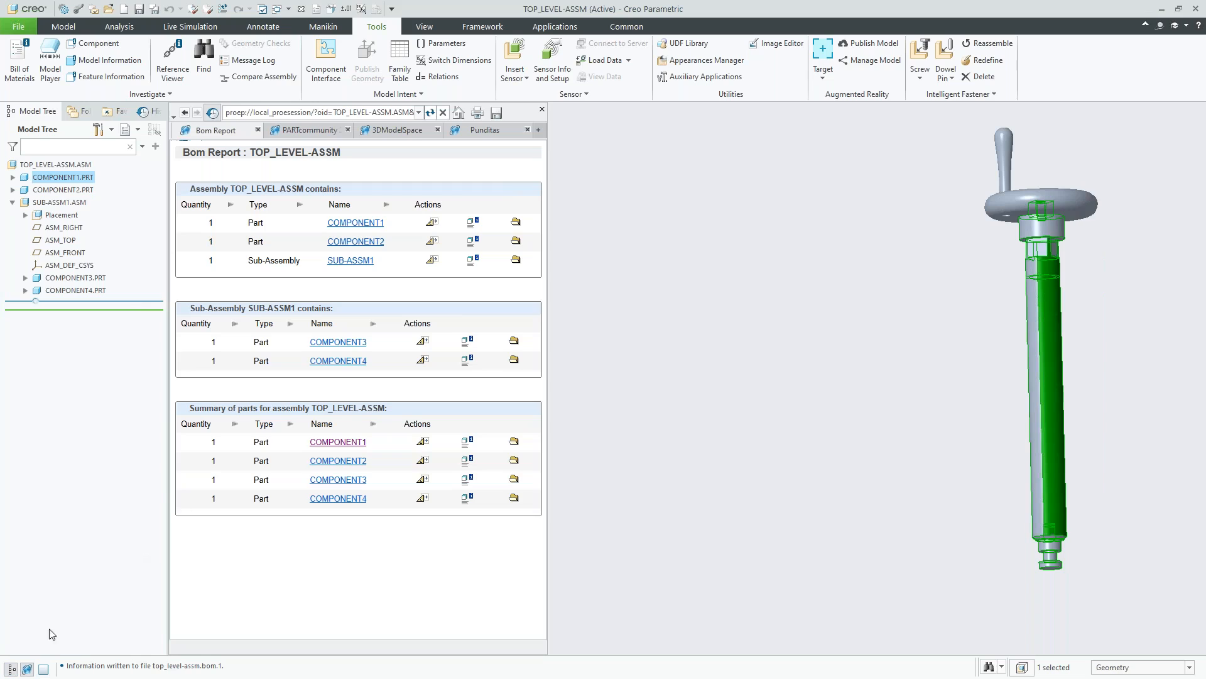
Step: Hide the embedded browser, set the graphics toolbar location to Show on the Right, and redisplay the BOM report
left_click(27, 669)
right_click(190, 490)
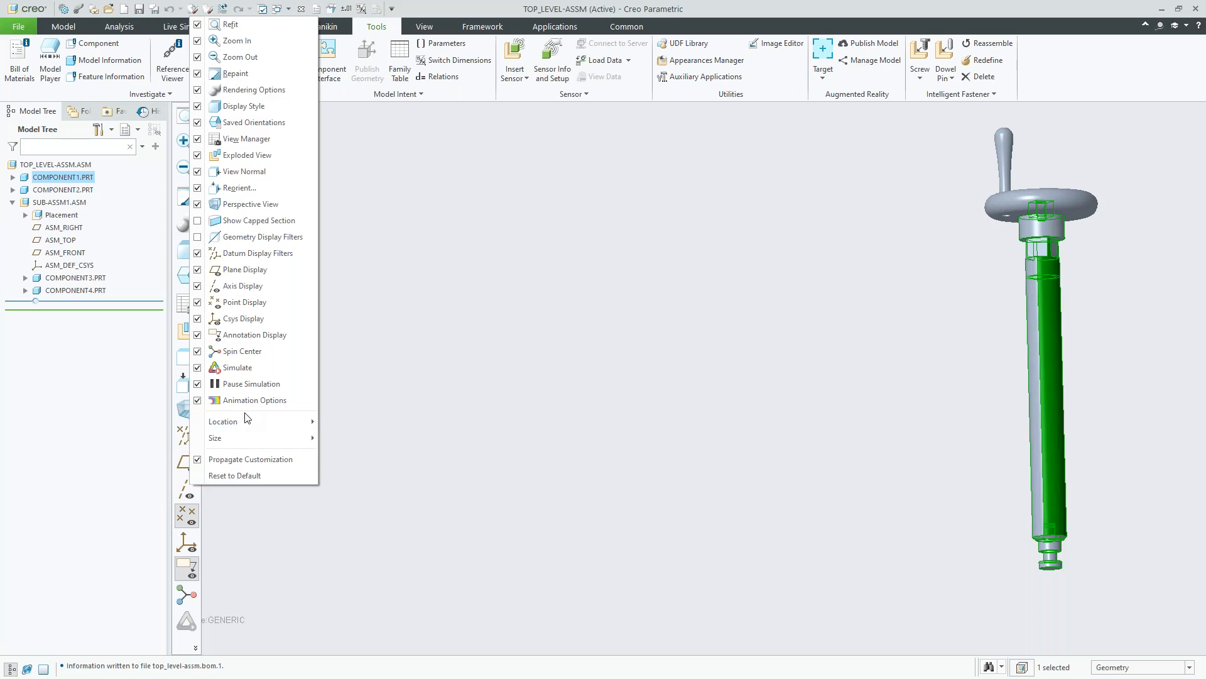
mouse_move(242, 420)
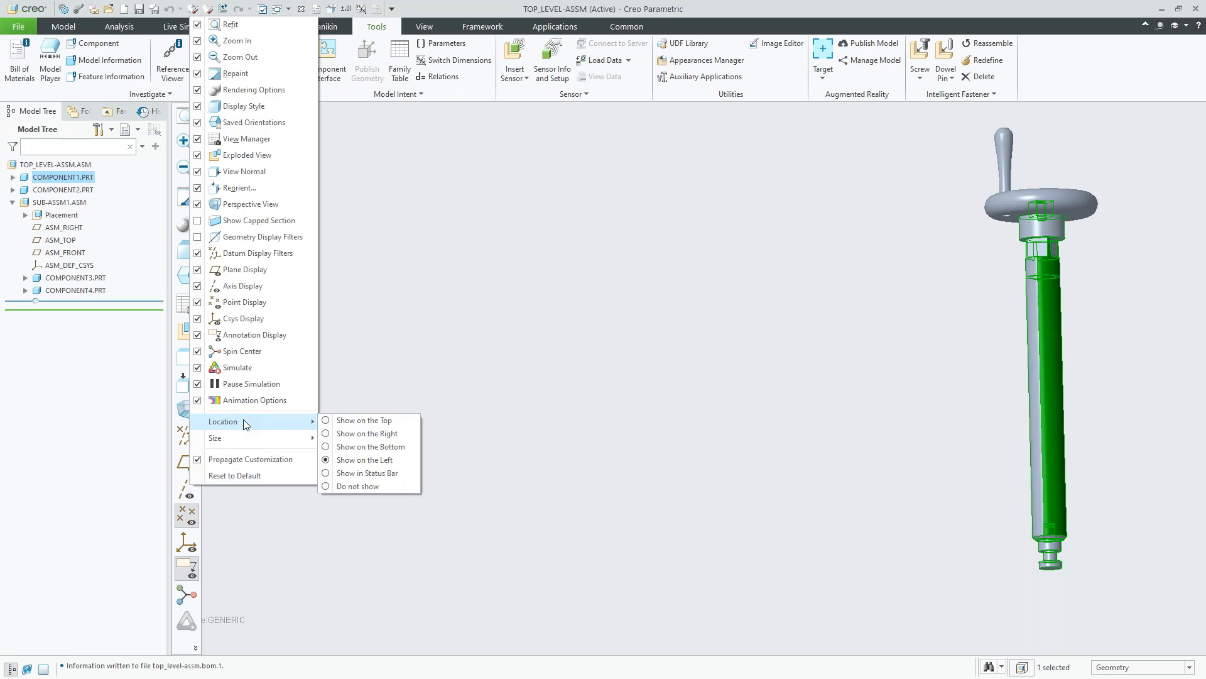
left_click(339, 435)
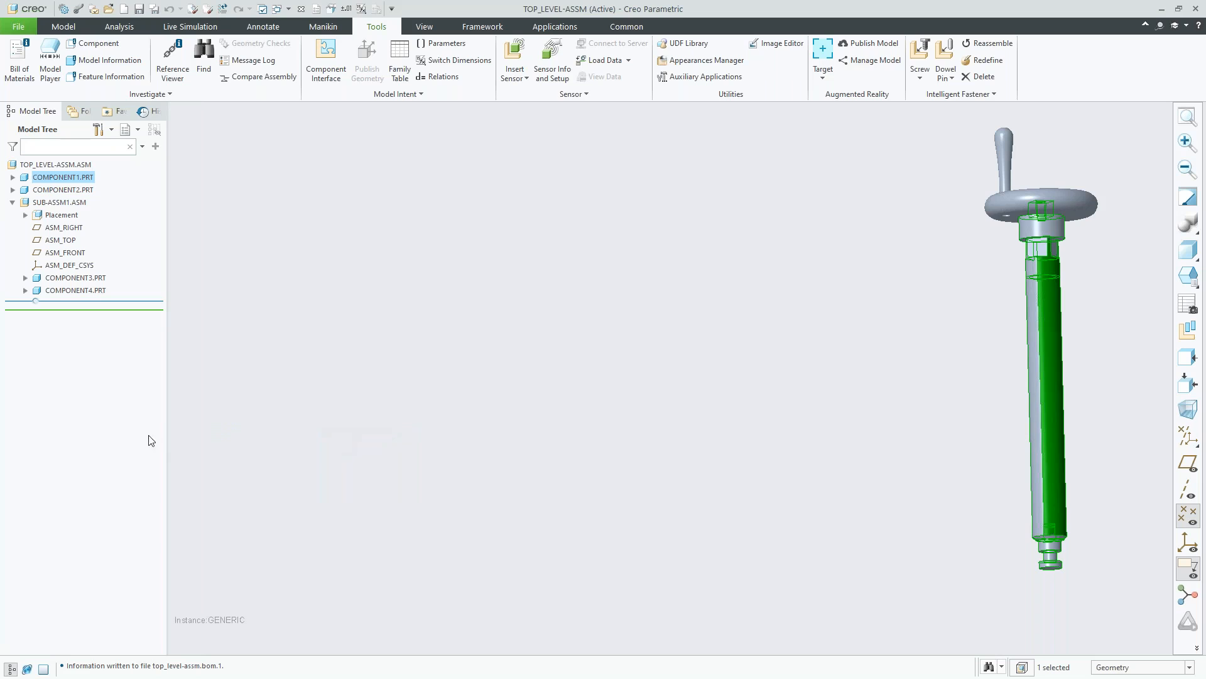
left_click(29, 668)
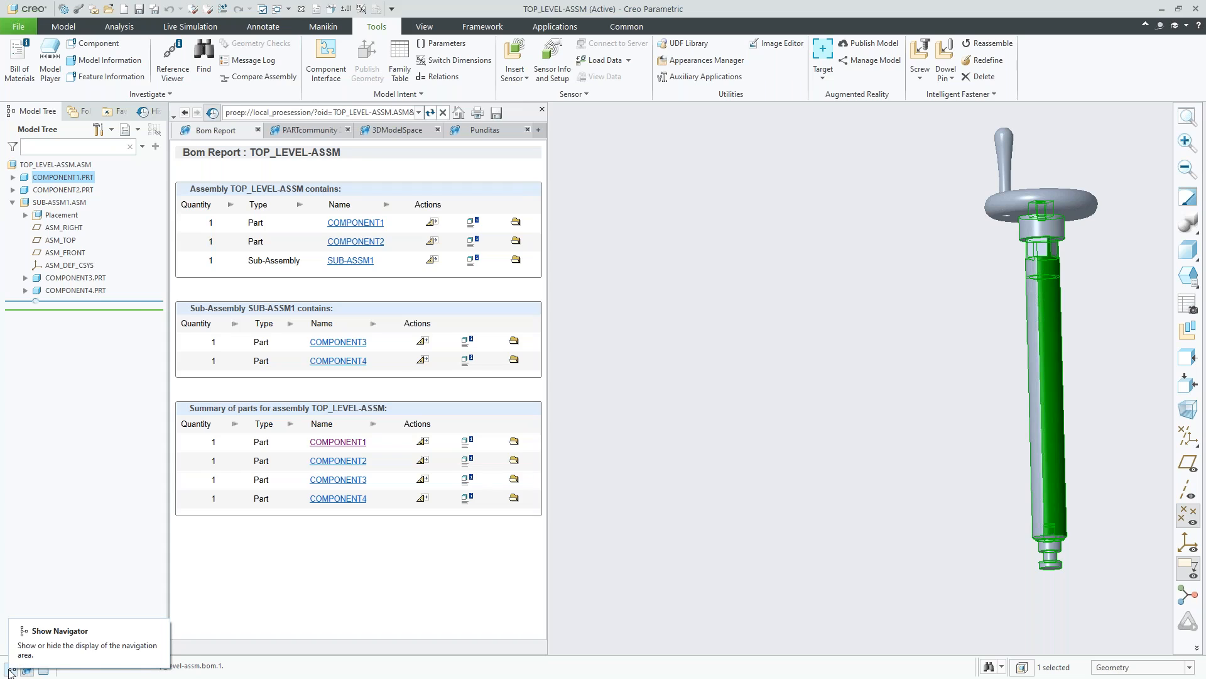
Step: Toggle the model tree off and on, and widen the BOM report pane beside the reoriented assembly
left_click(10, 667)
left_click(11, 669)
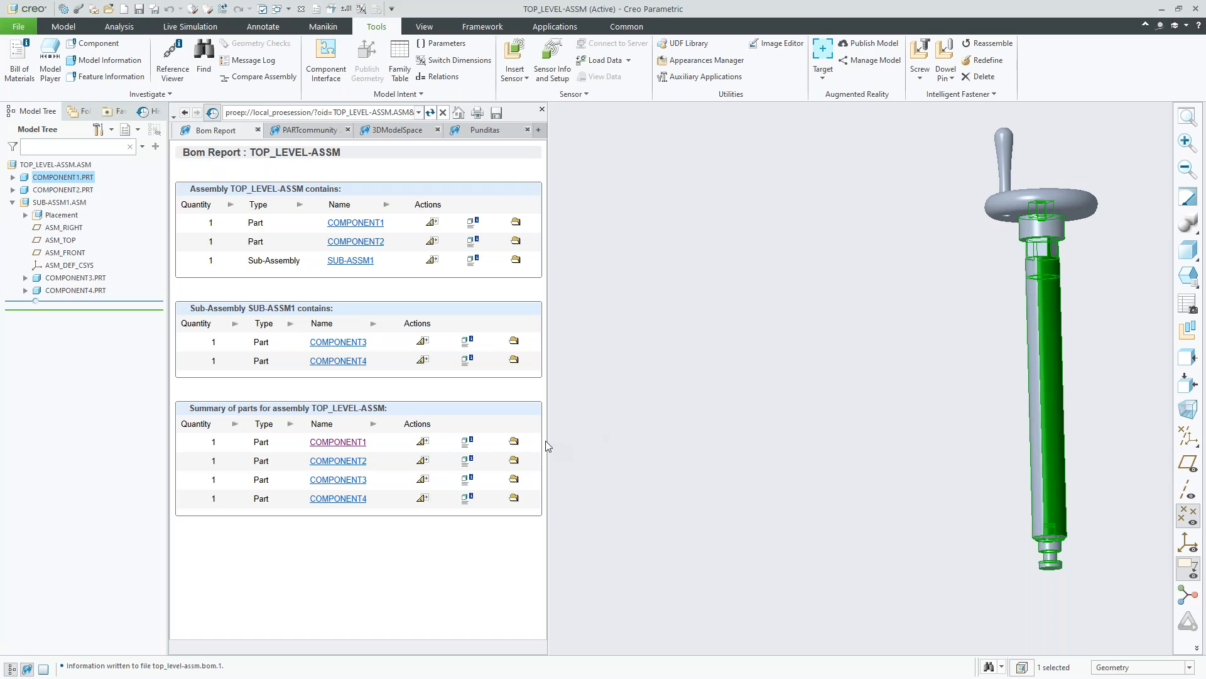
left_click_drag(548, 442, 726, 443)
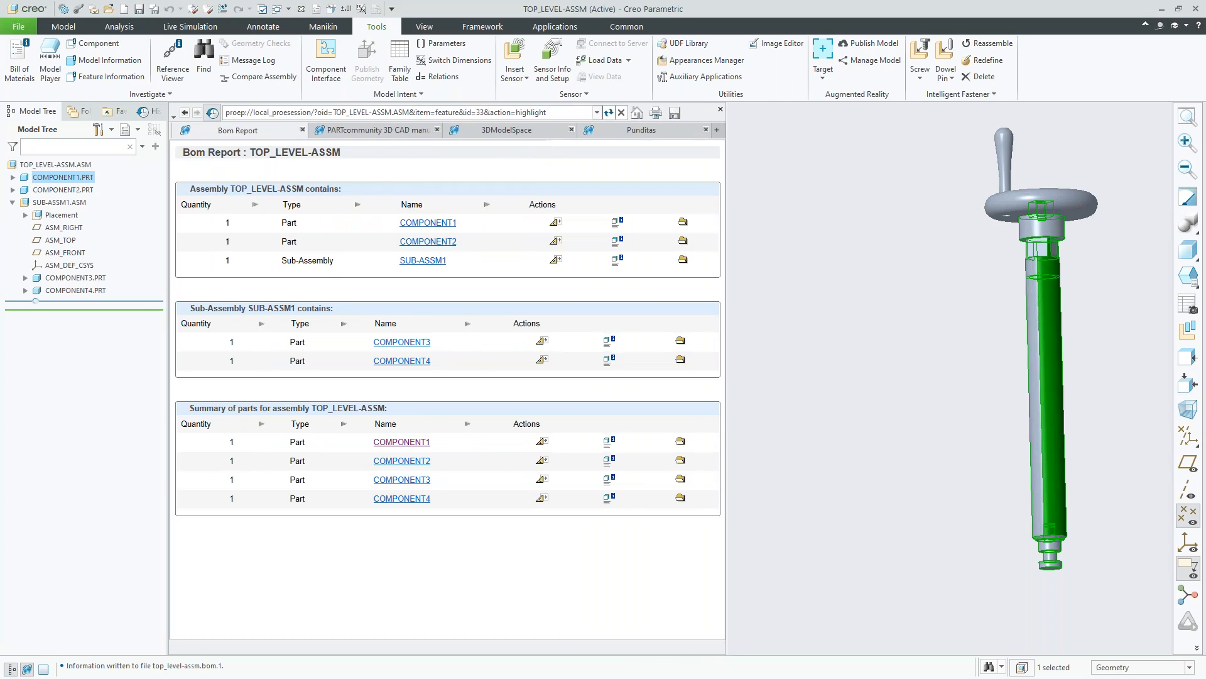
mouse_move(1018, 388)
middle_mouse_down()
mouse_move(951, 353)
mouse_move(1023, 379)
mouse_move(896, 403)
mouse_move(861, 376)
mouse_move(862, 393)
middle_mouse_up()
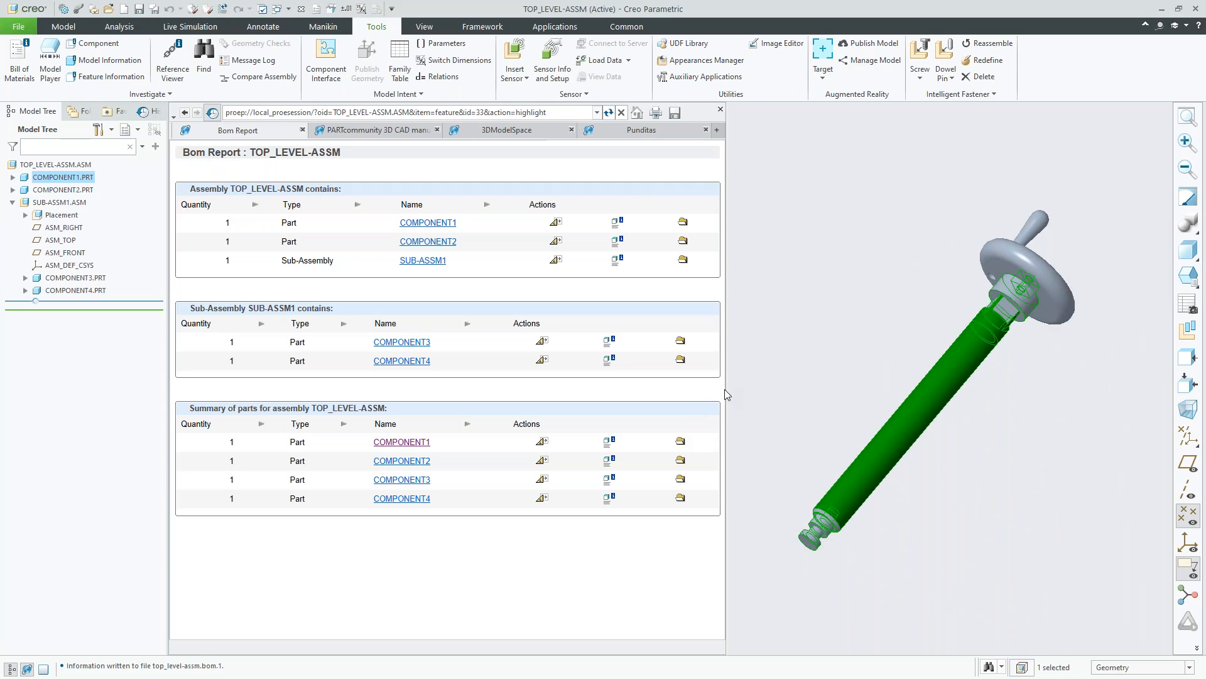
left_click_drag(725, 393, 792, 391)
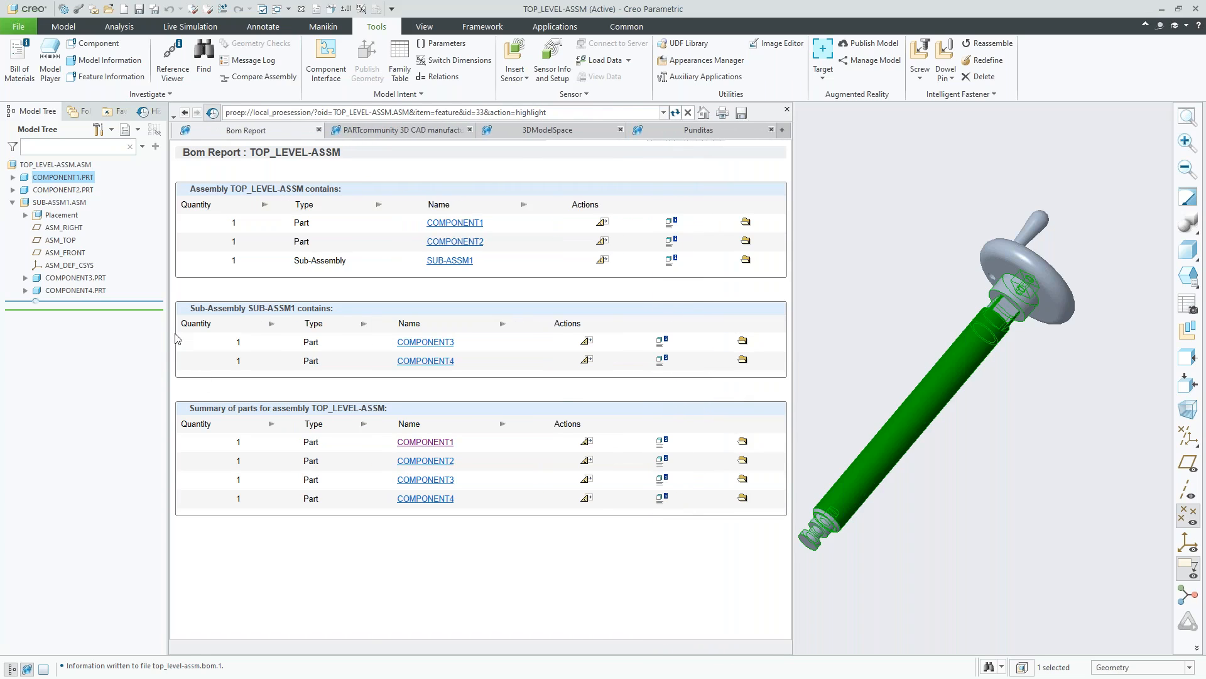
mouse_move(170, 335)
left_mouse_down()
mouse_move(113, 320)
mouse_move(171, 324)
left_mouse_up()
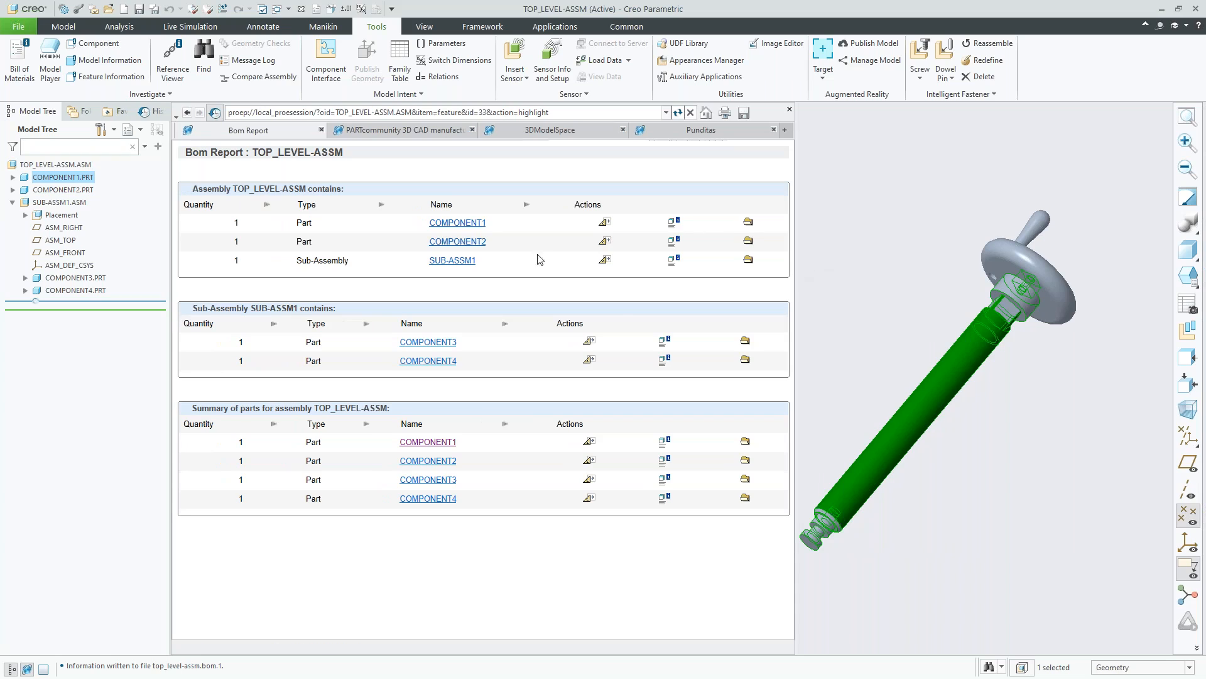
Step: Clear the COMPONENT1 selection and its highlight, and highlight COMPONENT2 in the assembly from the report's parts summary
left_click(12, 668)
left_click(12, 668)
left_click(835, 277)
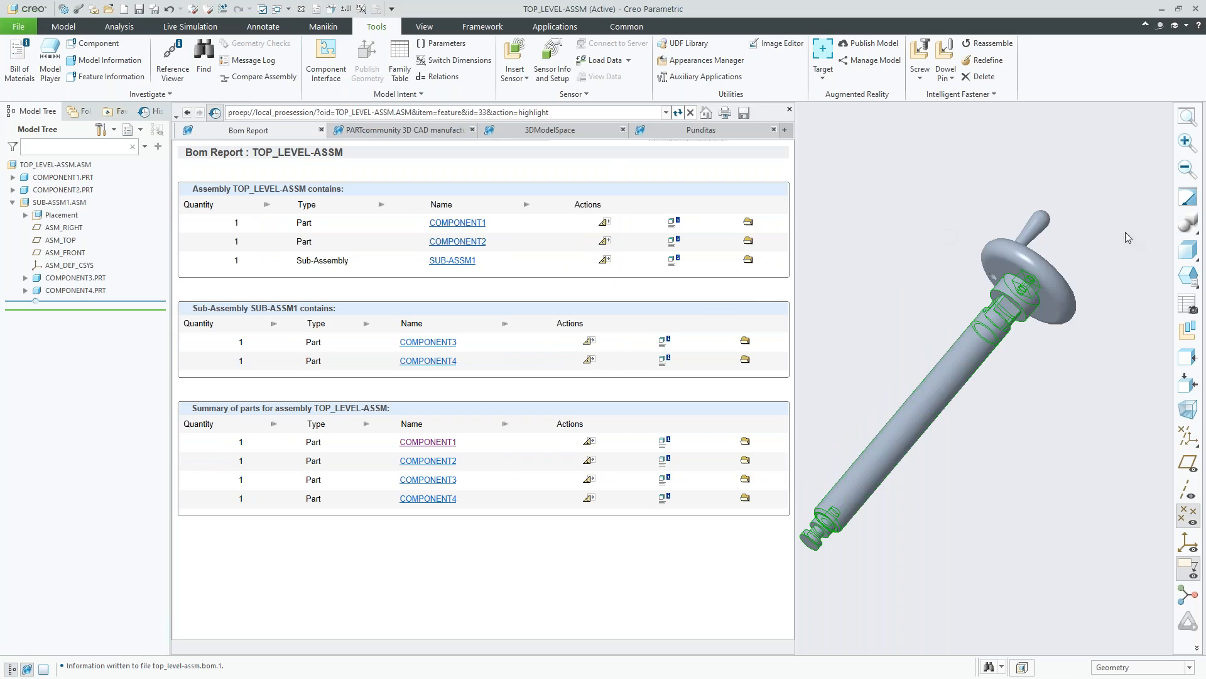
left_click(1184, 206)
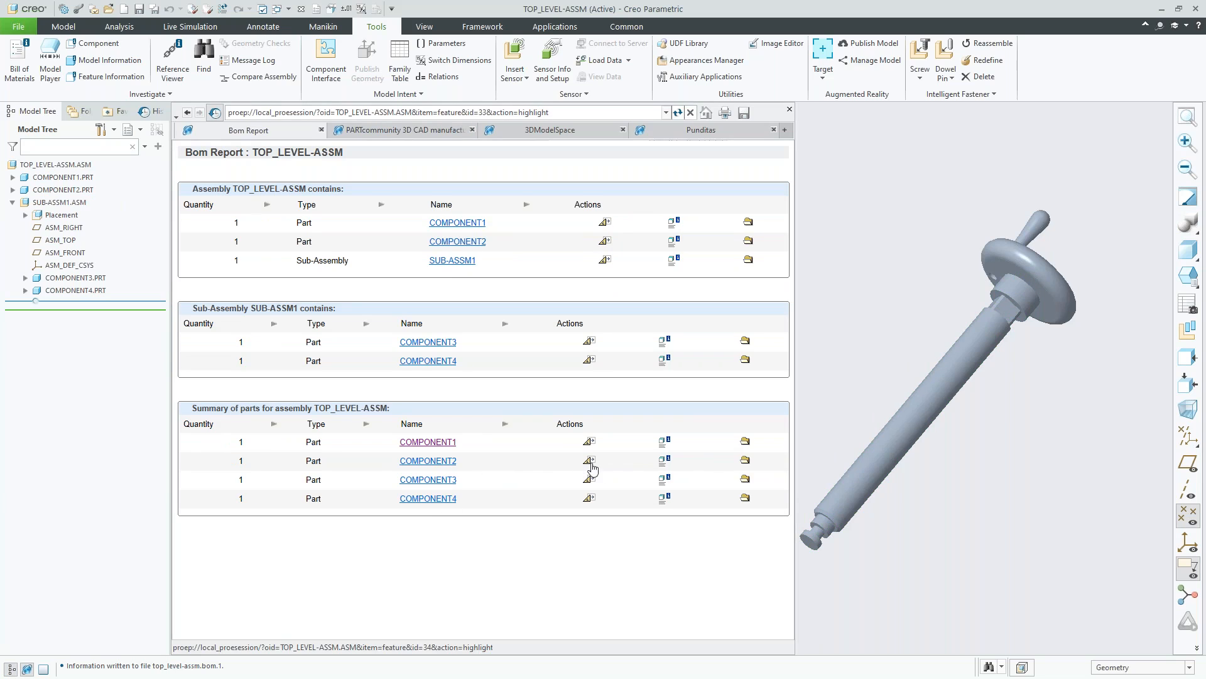
left_click(591, 464)
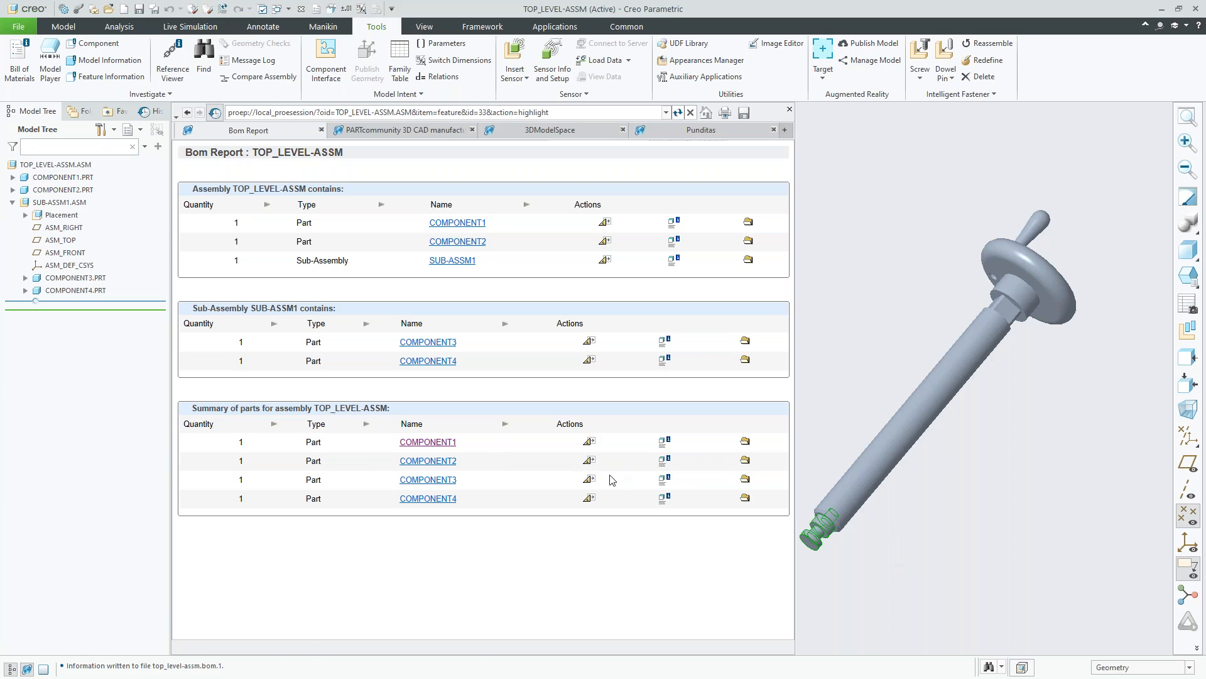
middle_click_drag(902, 514, 957, 454, "shift")
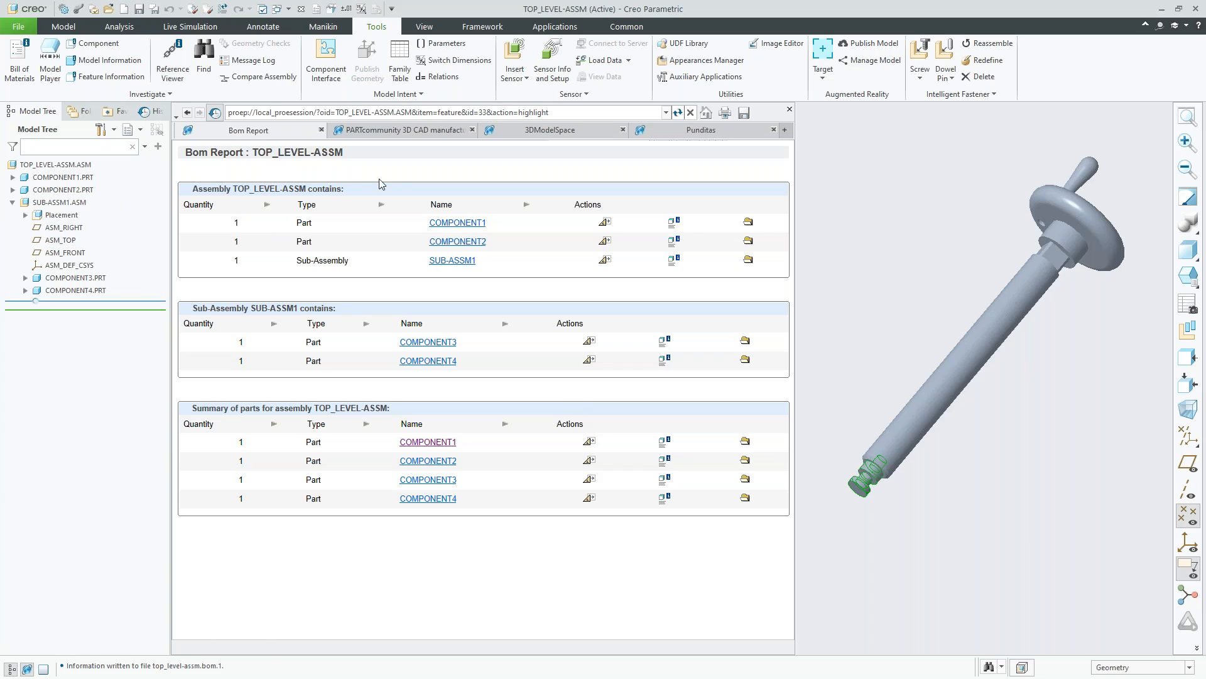
Step: Display the model information for COMPONENT1 from the parts summary, widen the report pane, and return to the BOM report
left_click(661, 448)
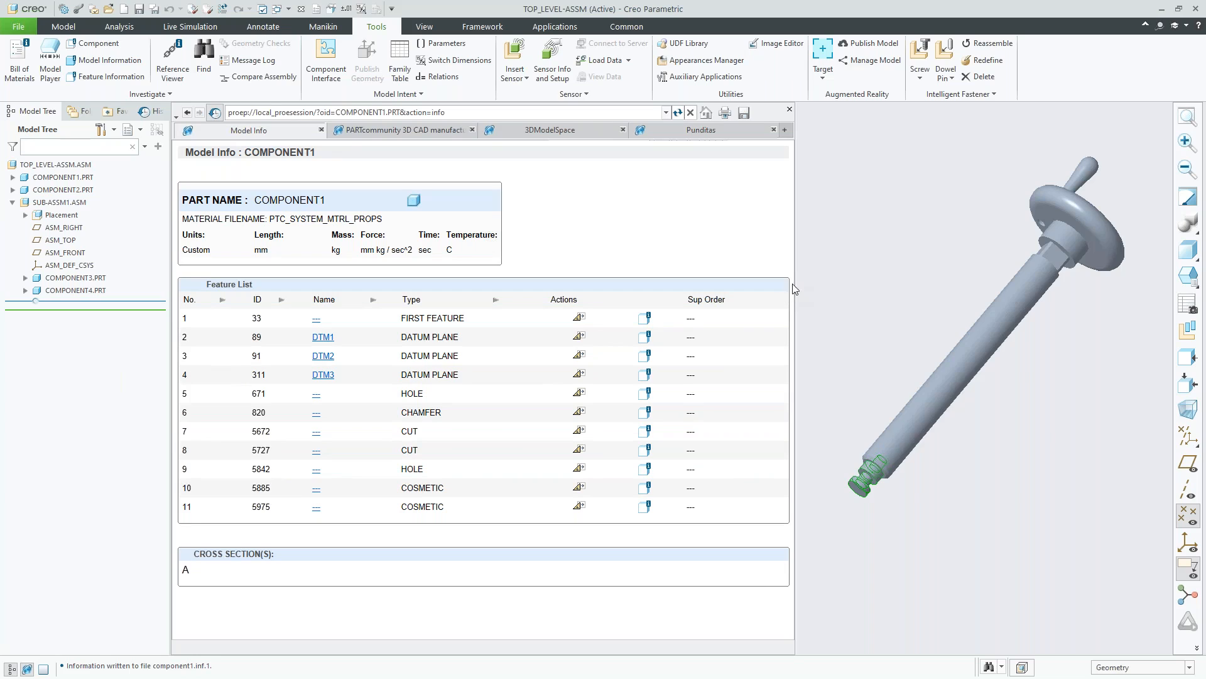
left_click_drag(796, 284, 855, 283)
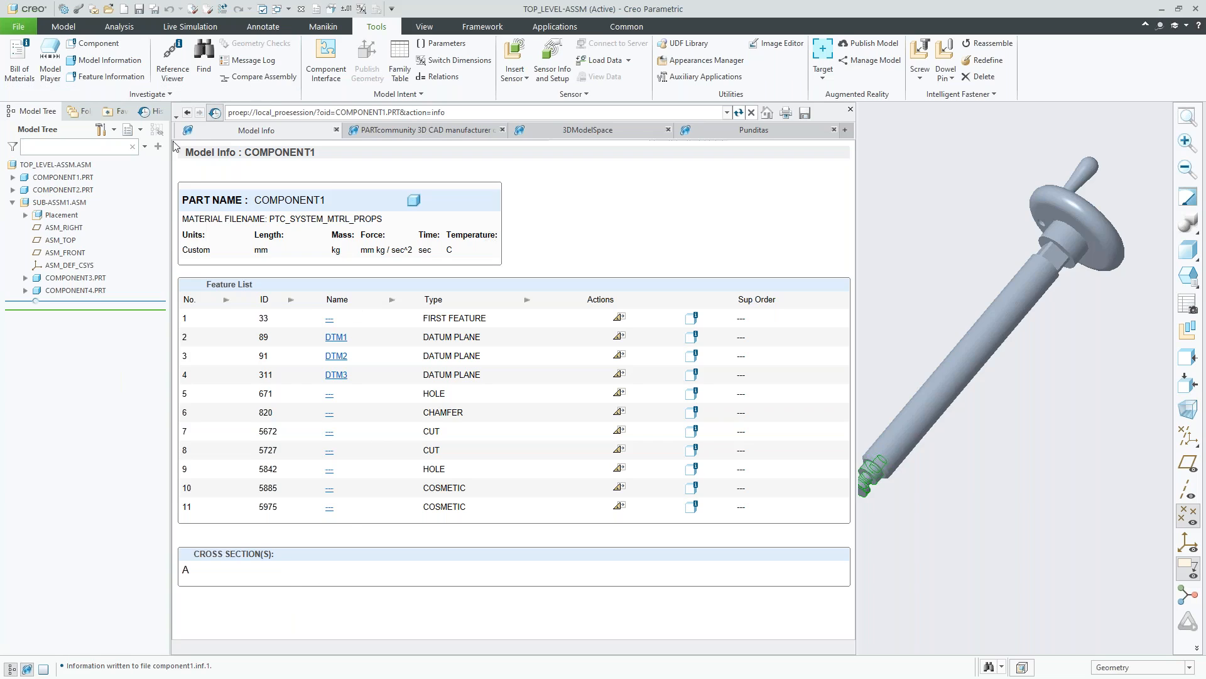
left_click(188, 113)
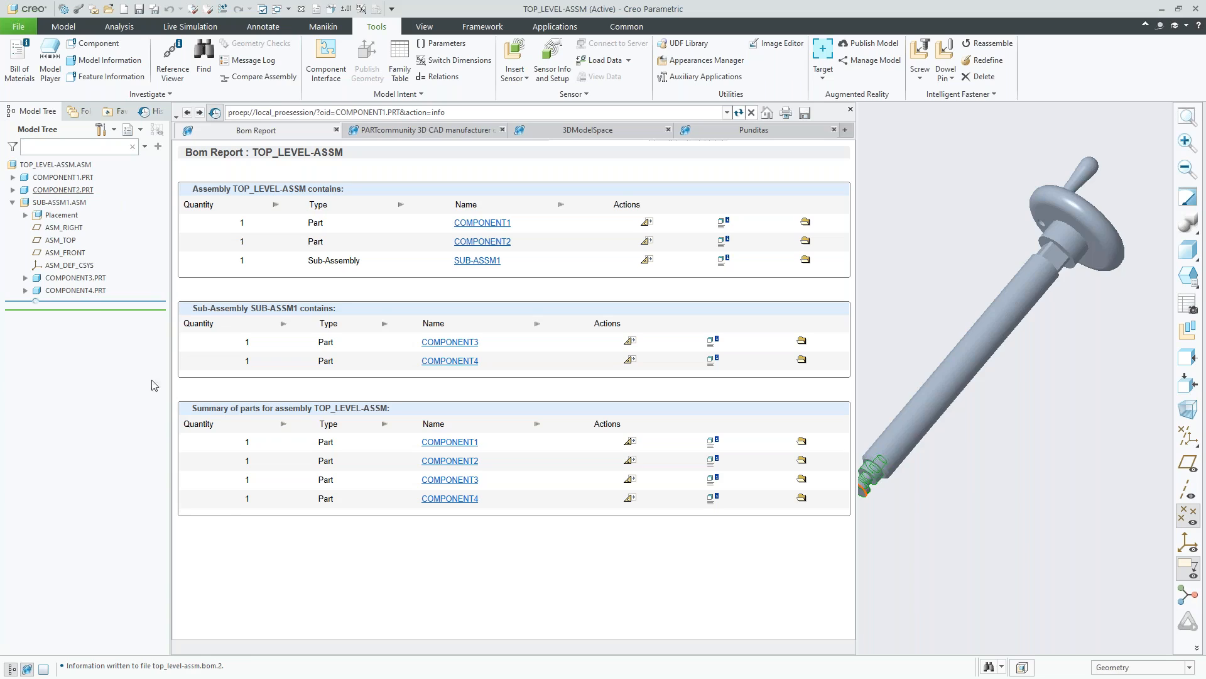
Step: Generate the Bill of Materials again for the top-level assembly, and view the report's web page save options without saving
left_click(20, 76)
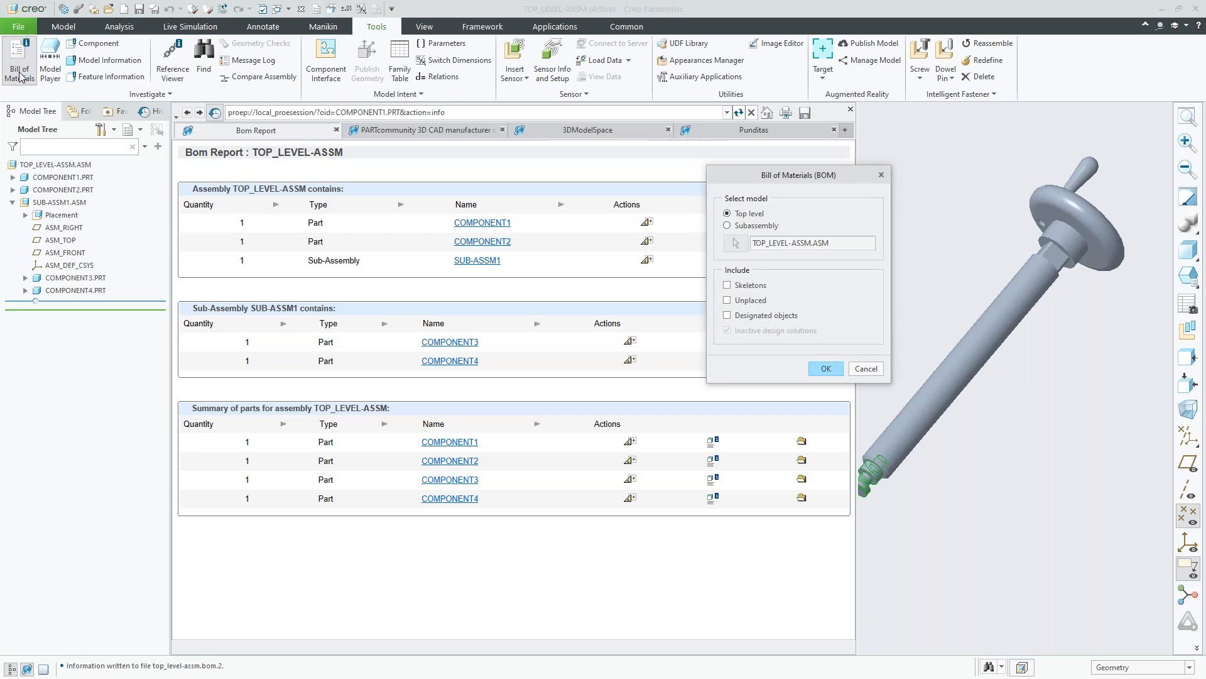
left_click(817, 372)
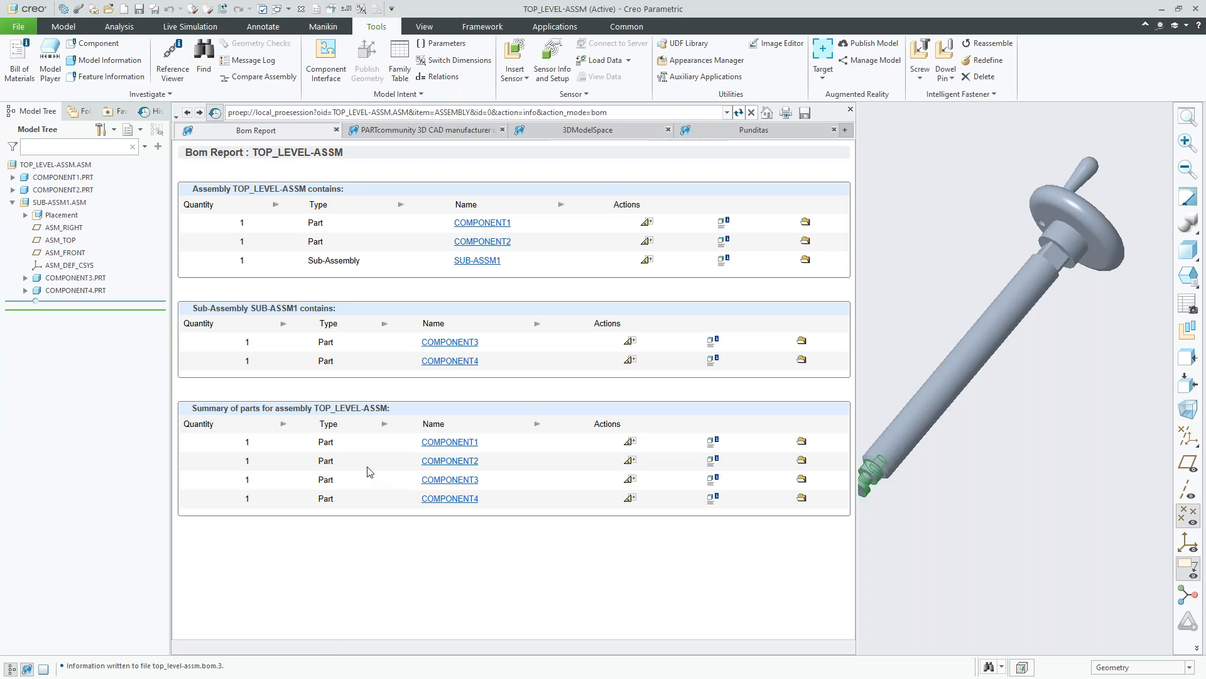
left_click(808, 115)
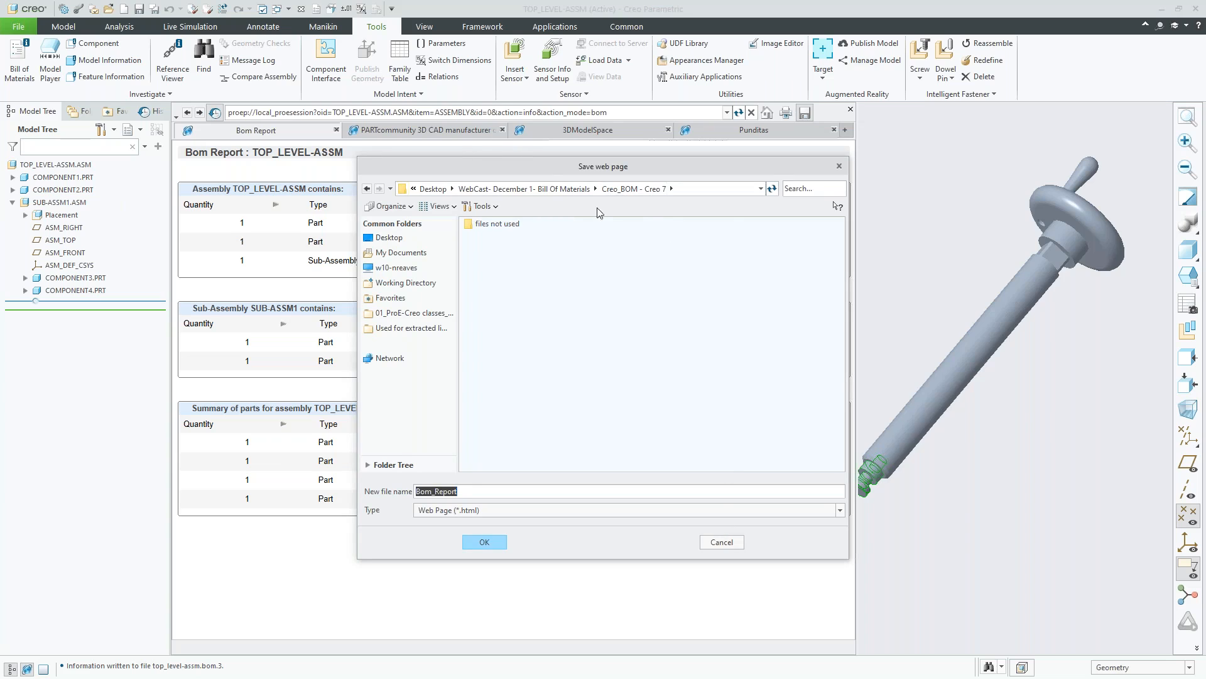
left_click(722, 542)
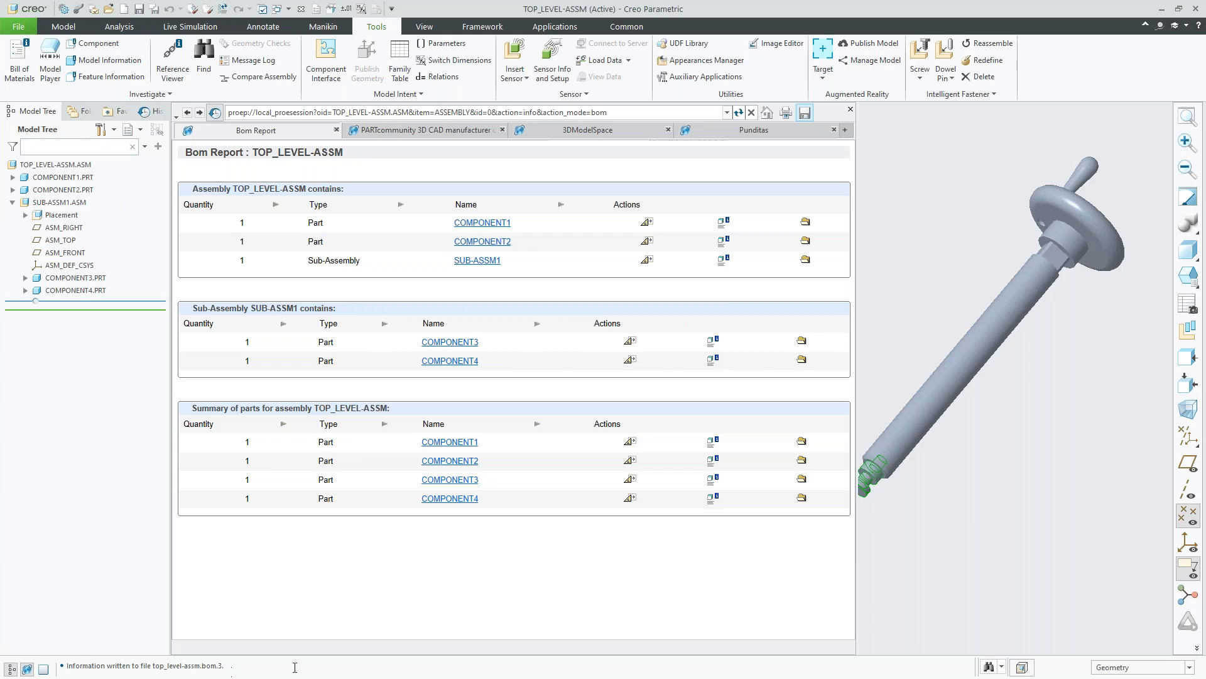
Step: Switch to File Explorer, open the Creo_BOM - Creo 7 folder, and sort its files by date modified, newest first
key("alt+Tab")
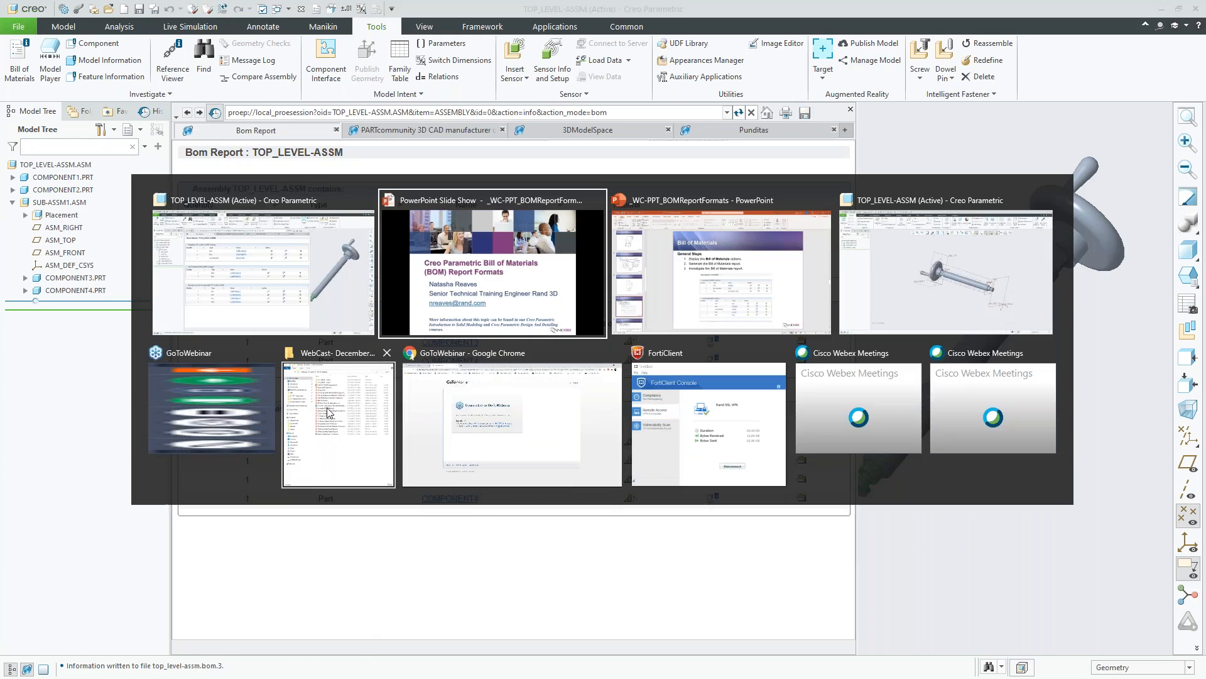
left_click(332, 442)
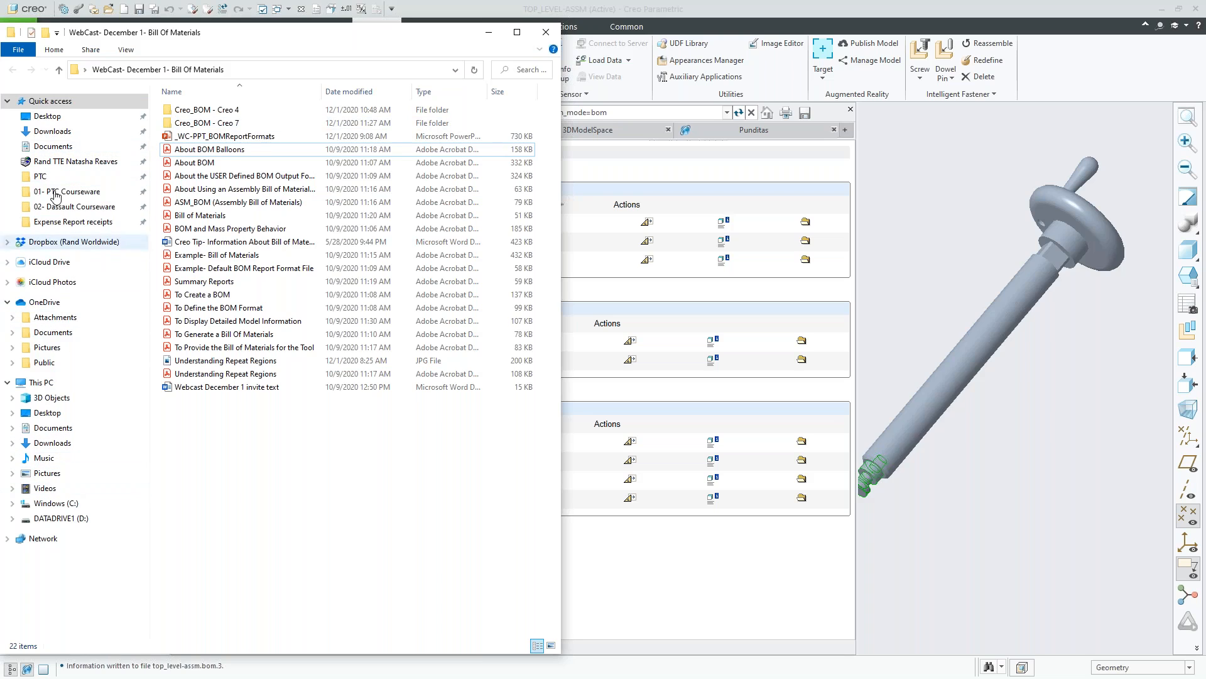
double_click(181, 124)
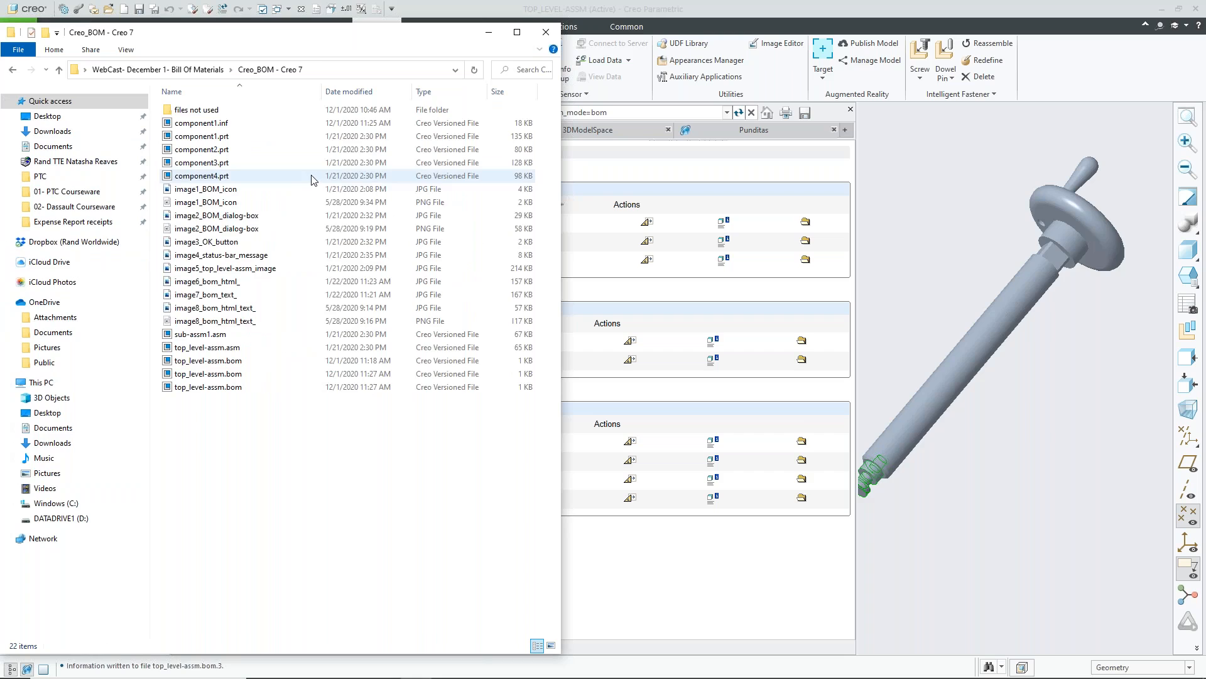
left_click(372, 96)
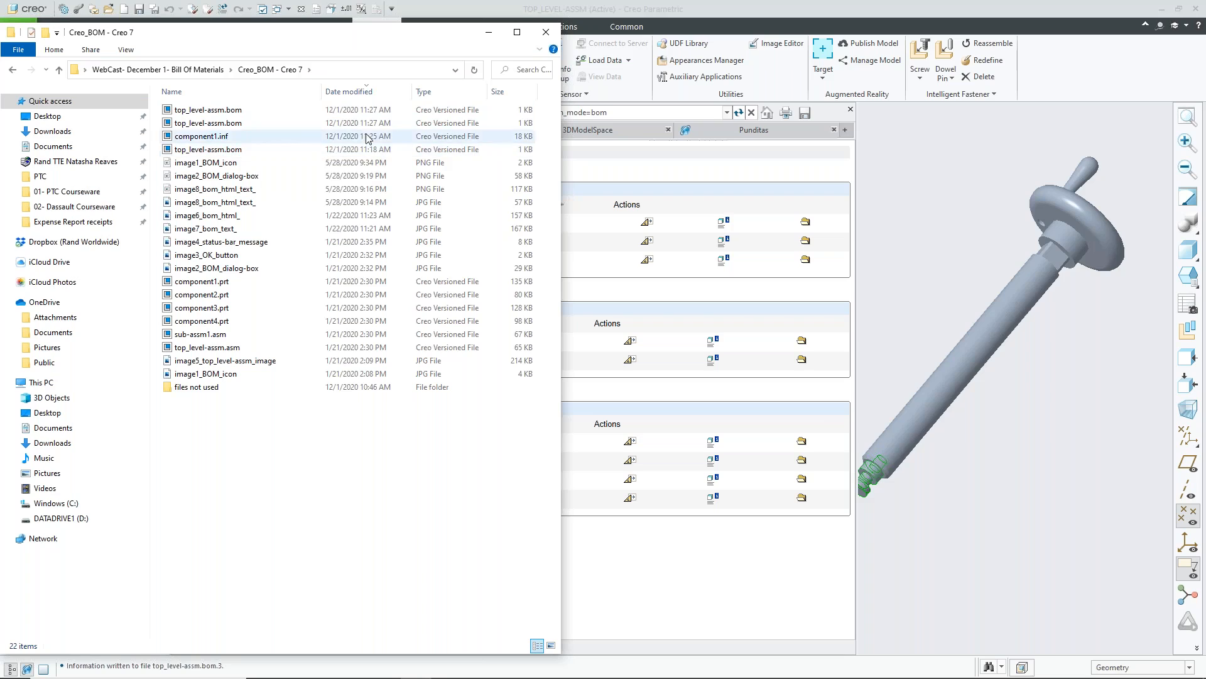
Step: Open component1.inf in Notepad, zoom the text out to 30%, and move the window clear of the file list
left_click(201, 139)
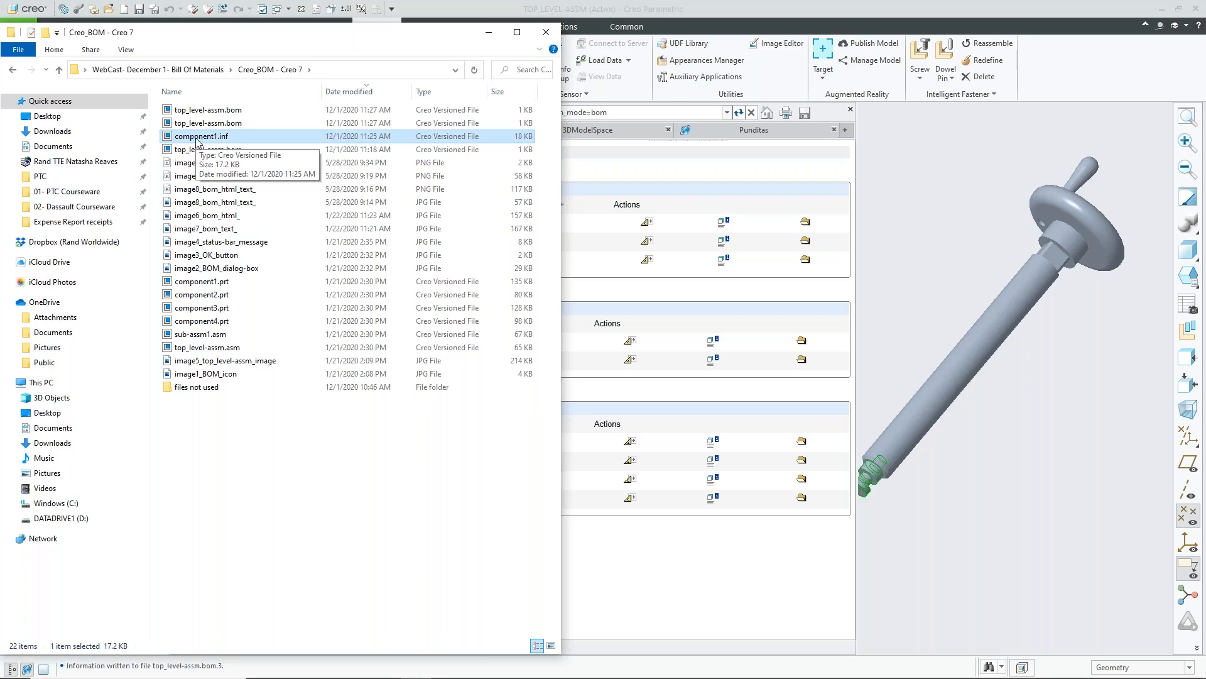
right_click(196, 142)
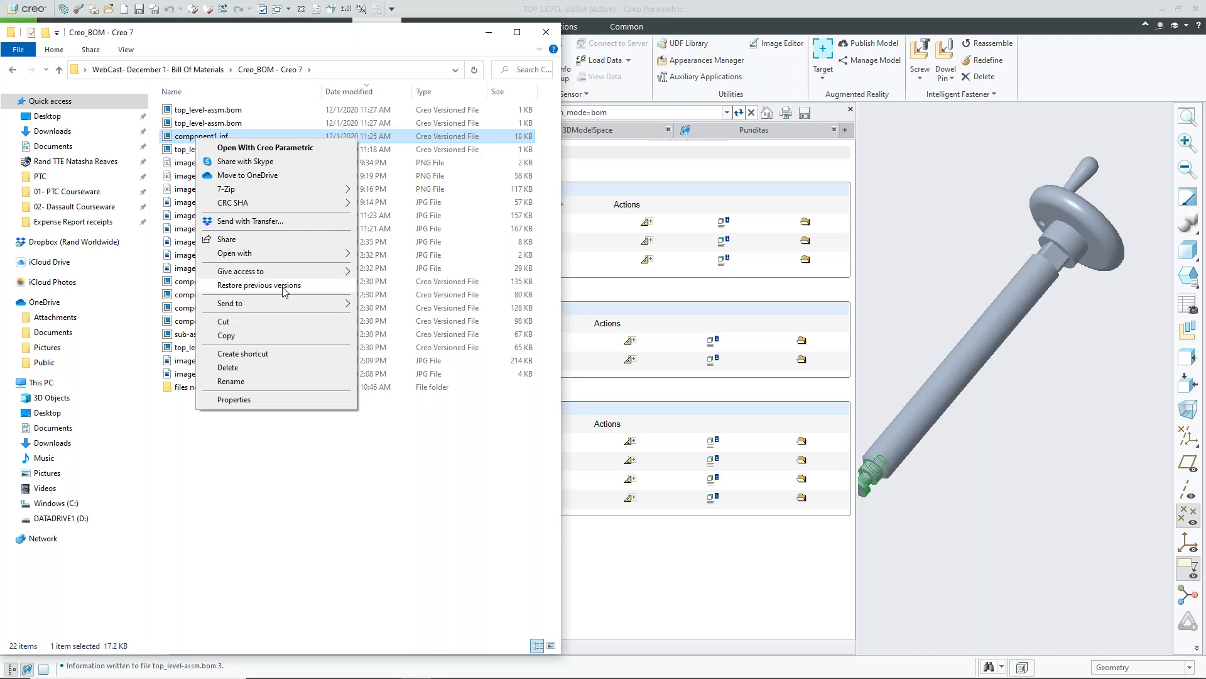
mouse_move(287, 254)
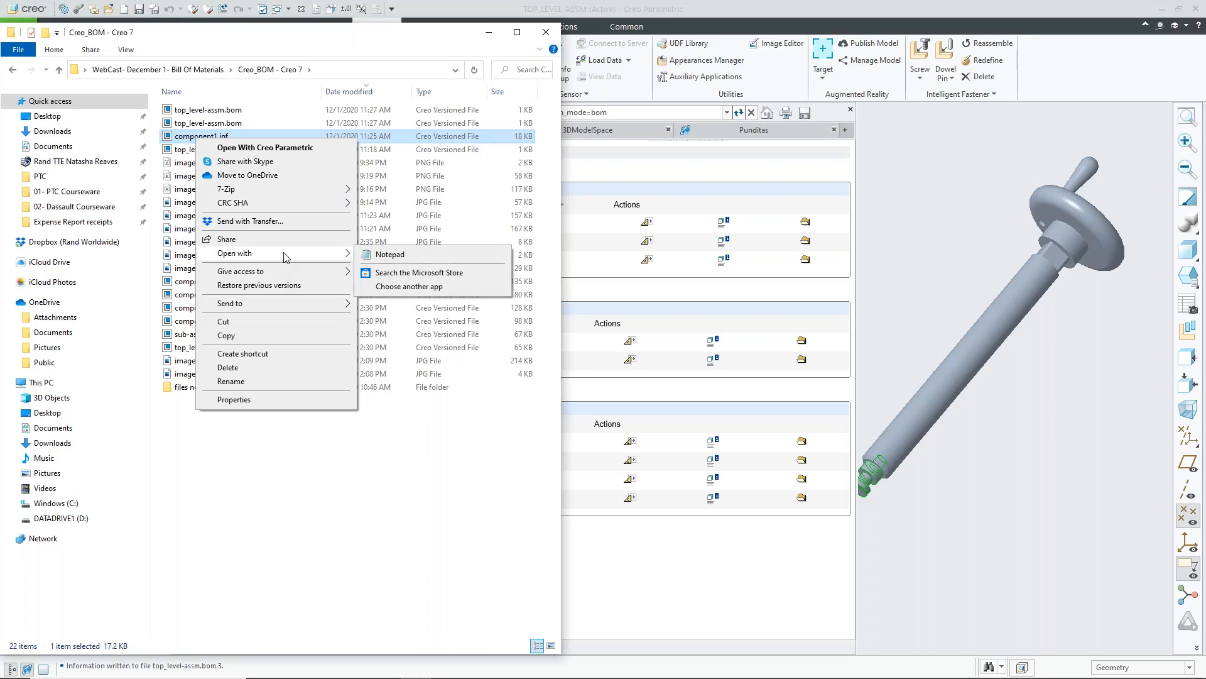
left_click(384, 256)
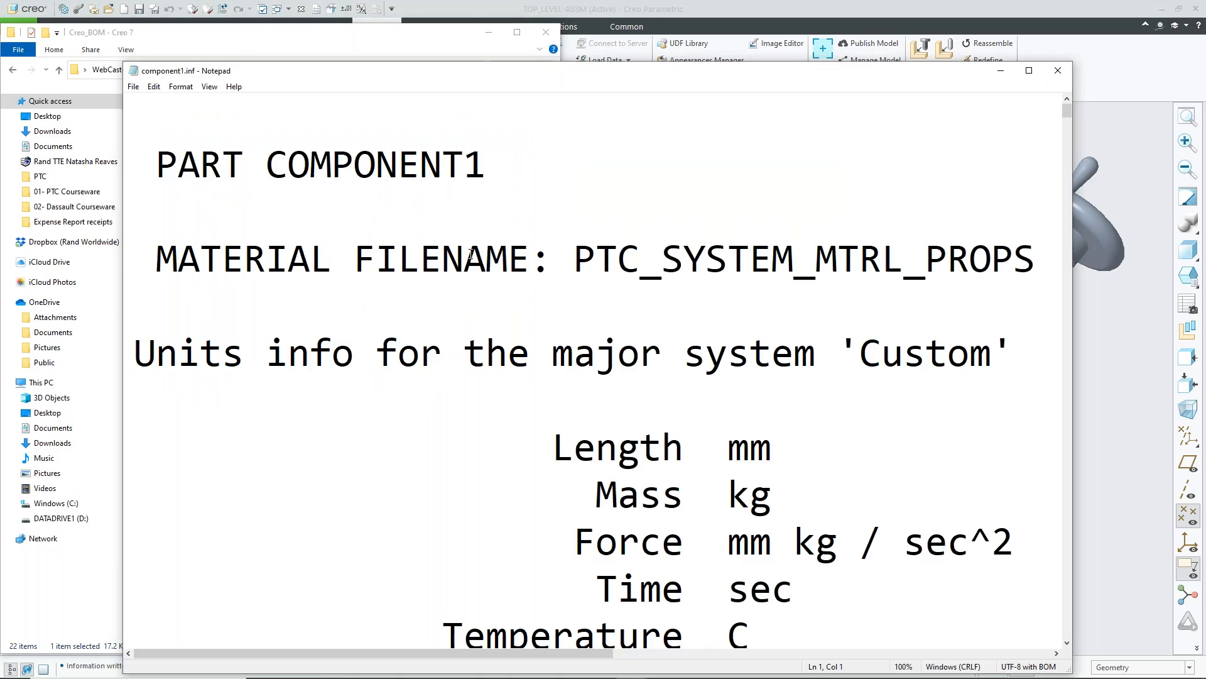
scroll(521, 300, "down", 7, "ctrl")
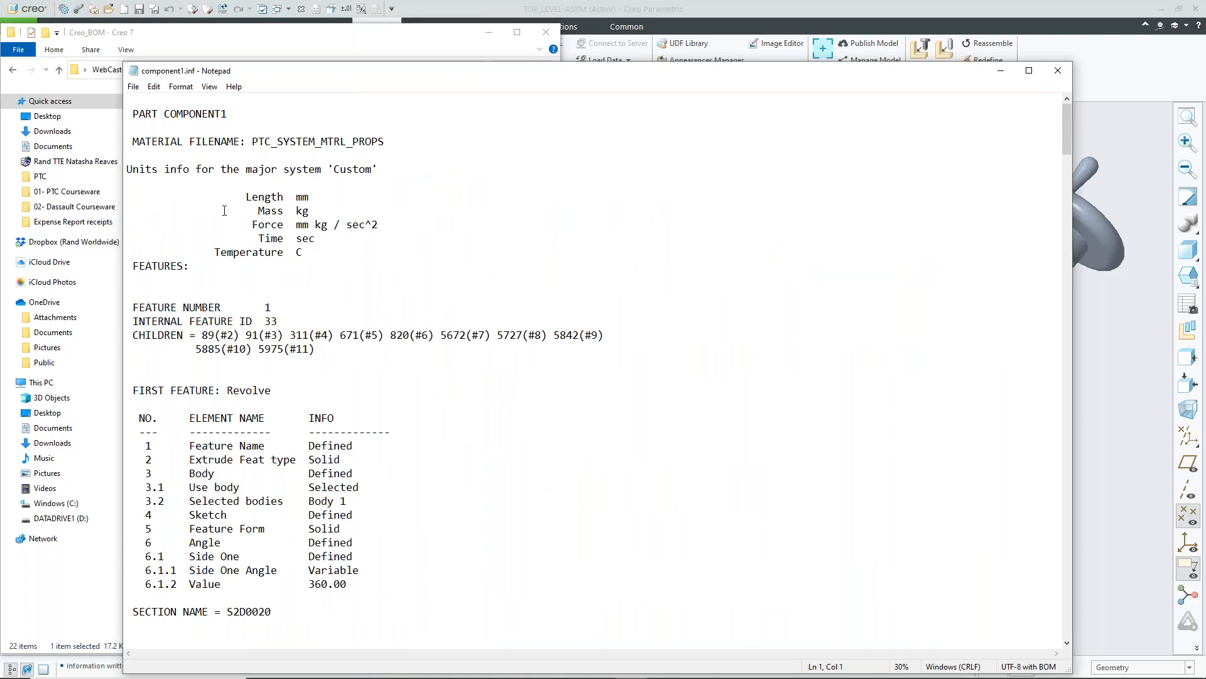
left_click_drag(352, 74, 571, 86)
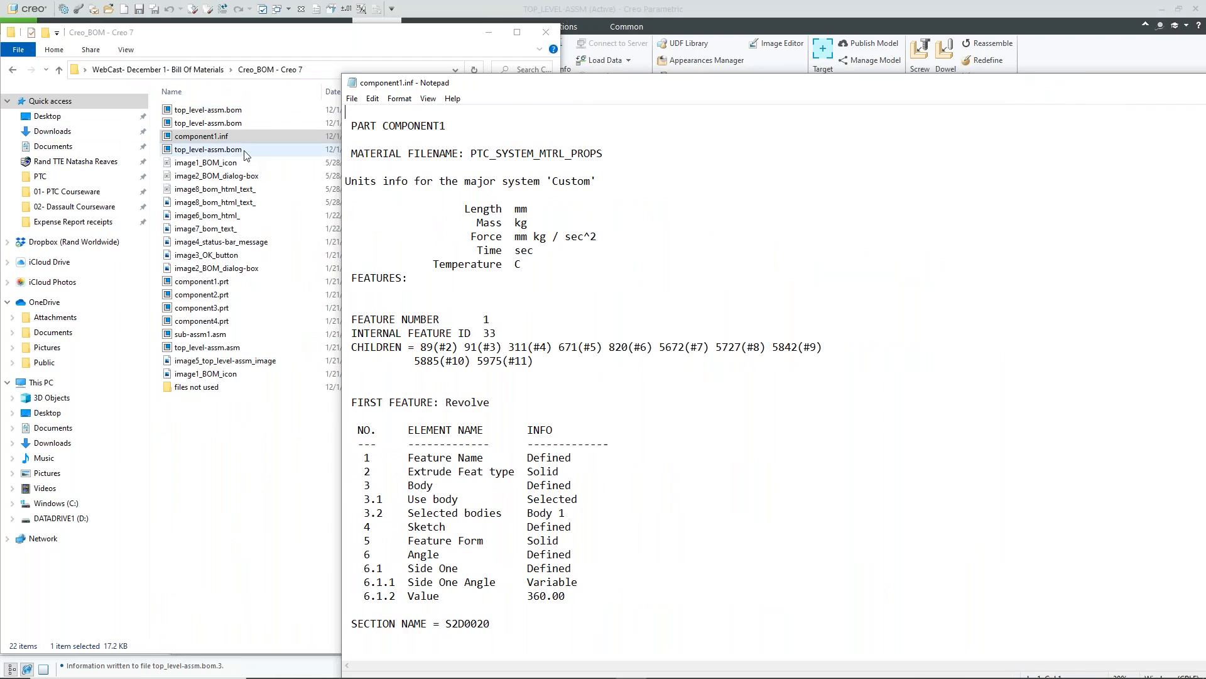
Step: Create a shortcut to the first-listed top_level-assm.bom file in the Creo_BOM - Creo 7 folder
left_click(218, 124)
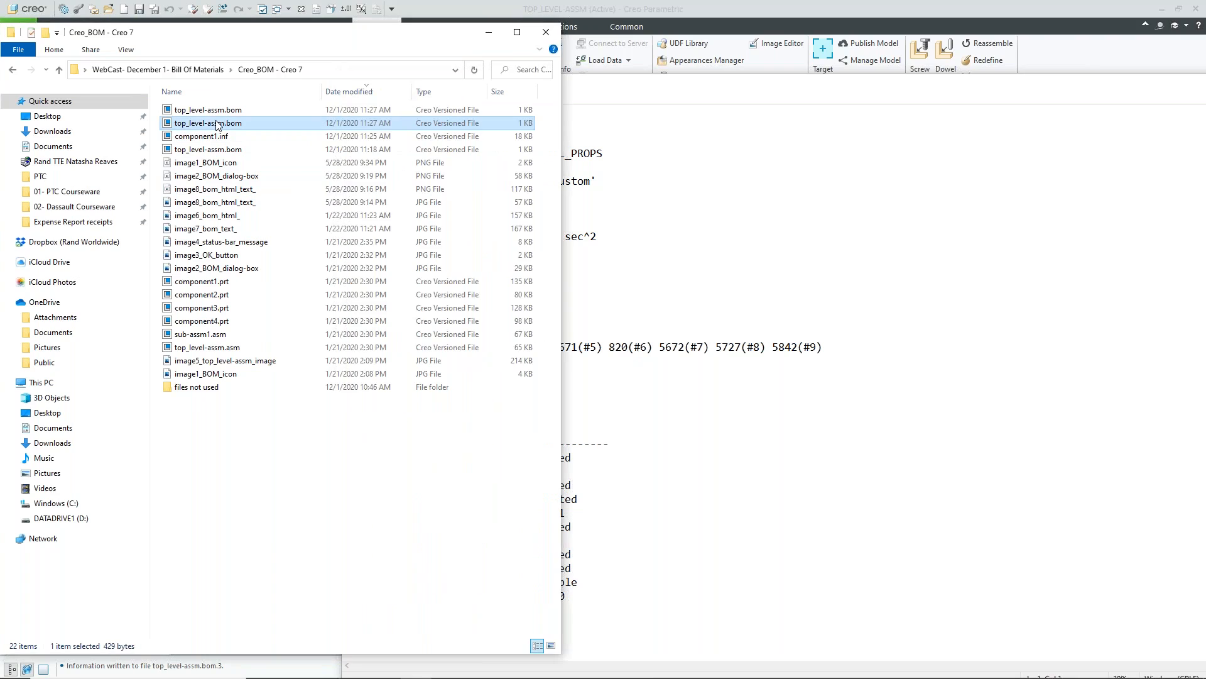
left_click(218, 113)
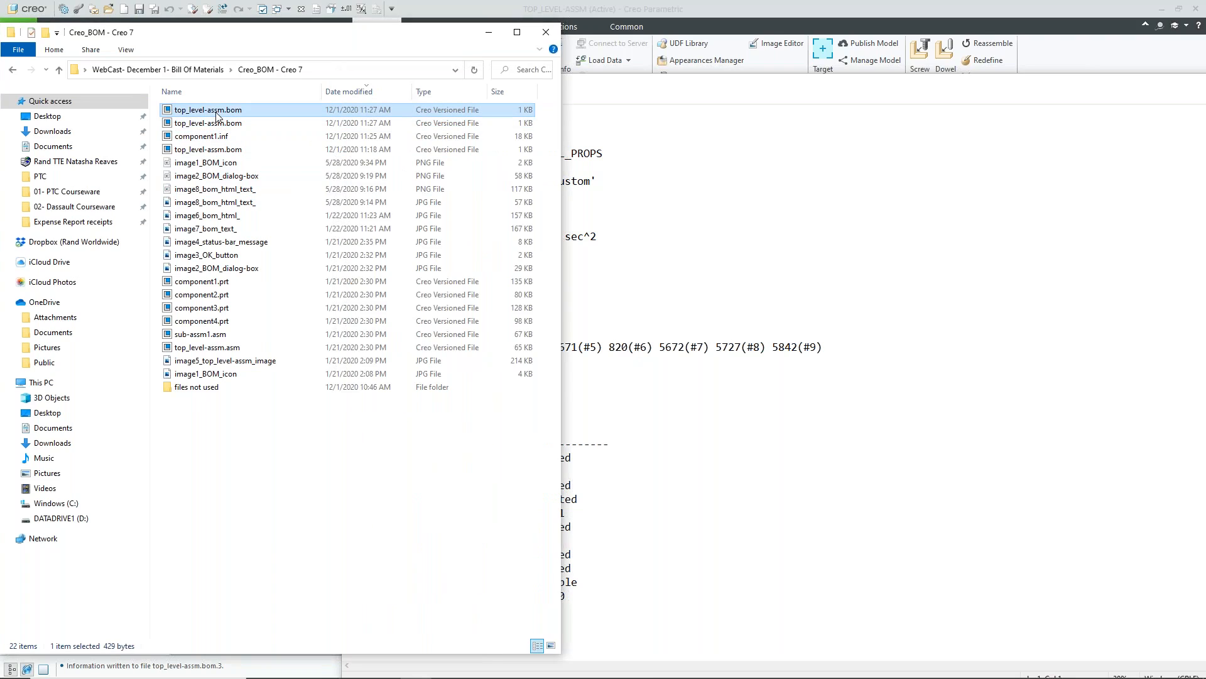
right_click(218, 113)
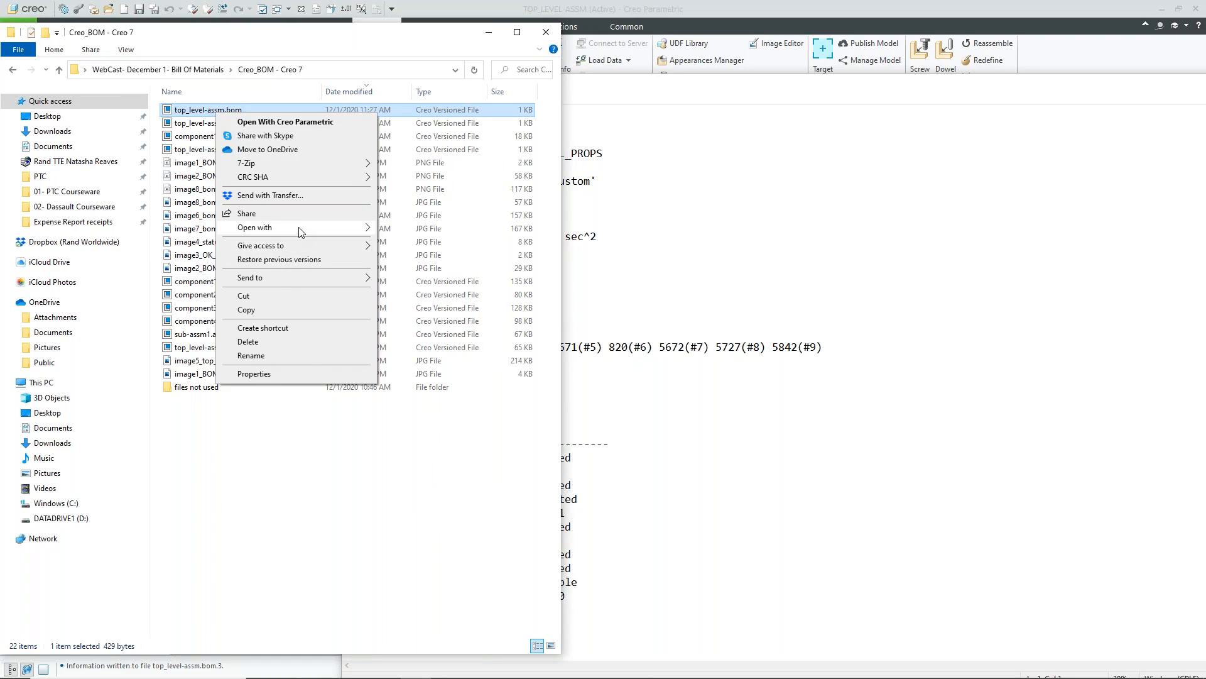
mouse_move(300, 231)
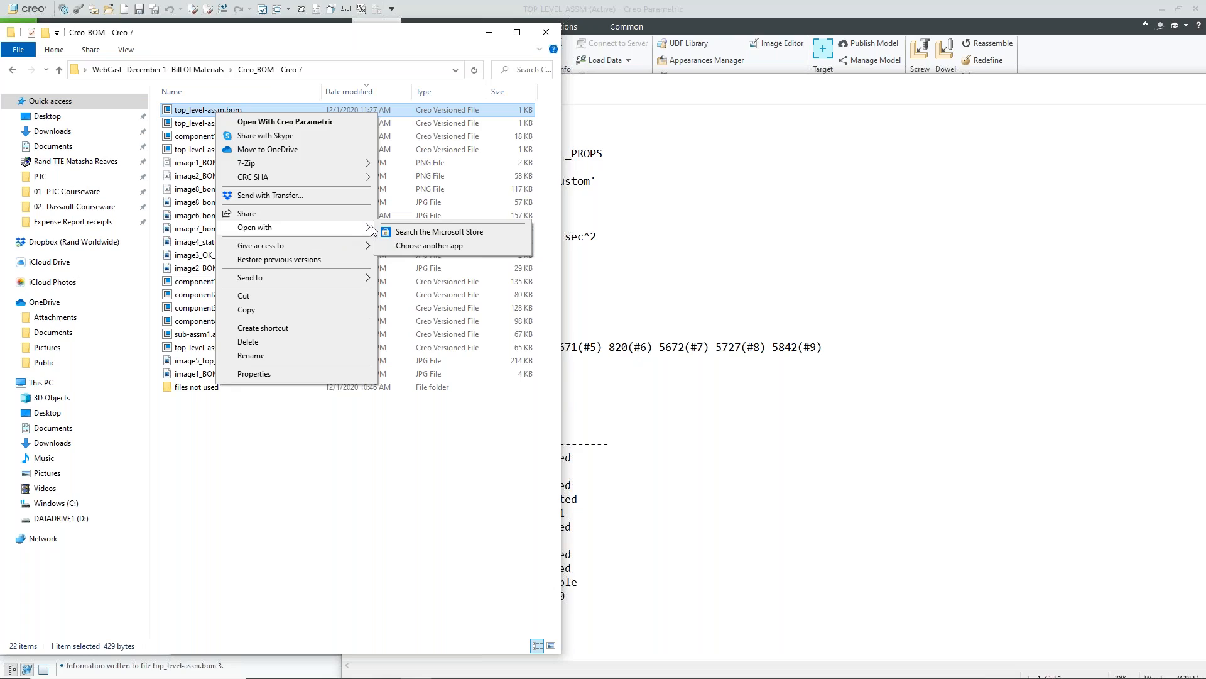
left_click(262, 328)
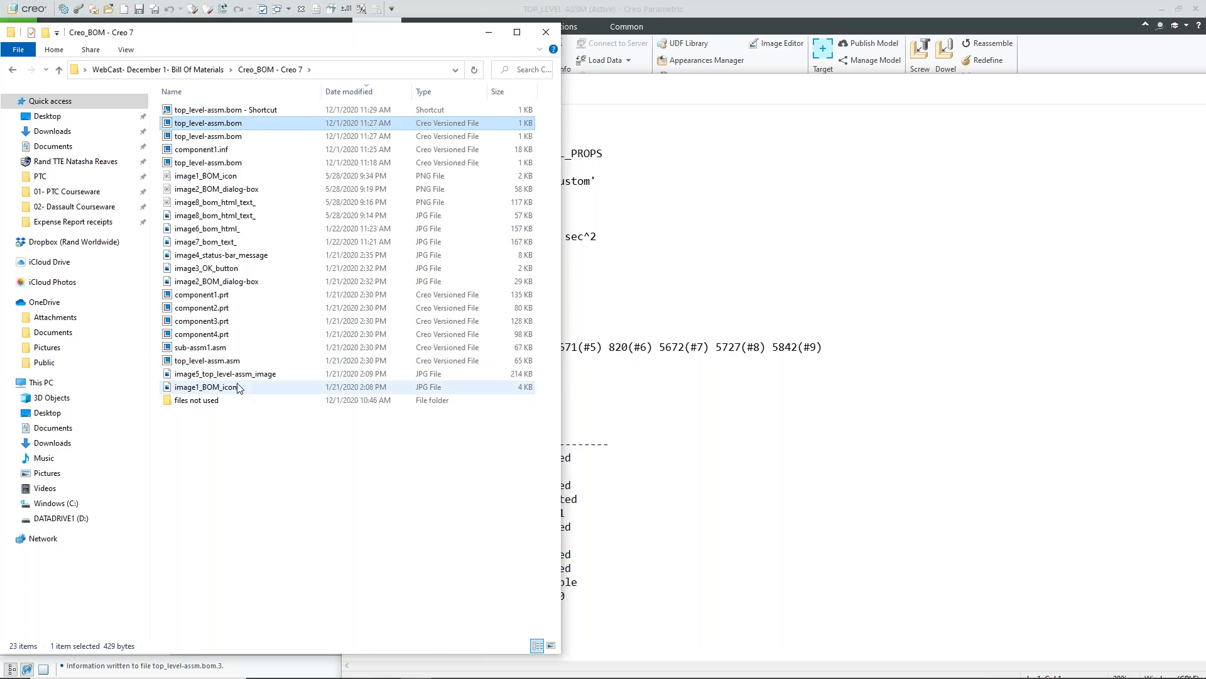
Step: Try to open the newest top_level-assm.bom file directly, and minimize the extra Creo Parametric window
right_click(227, 128)
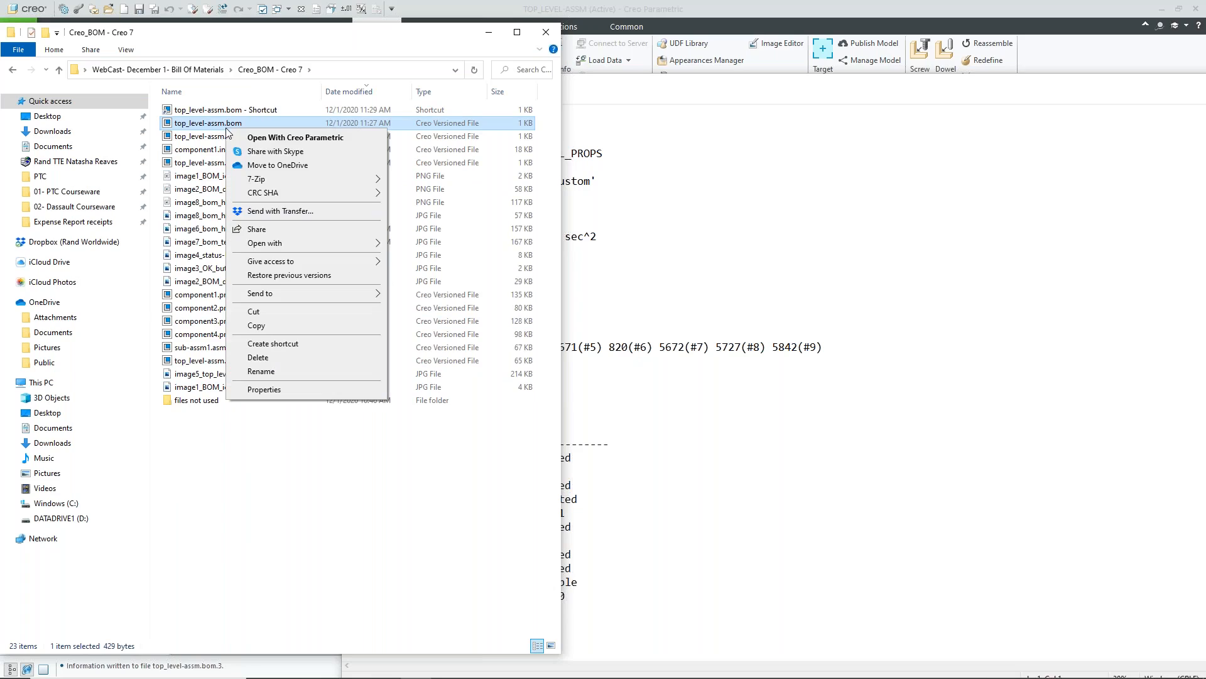
mouse_move(289, 249)
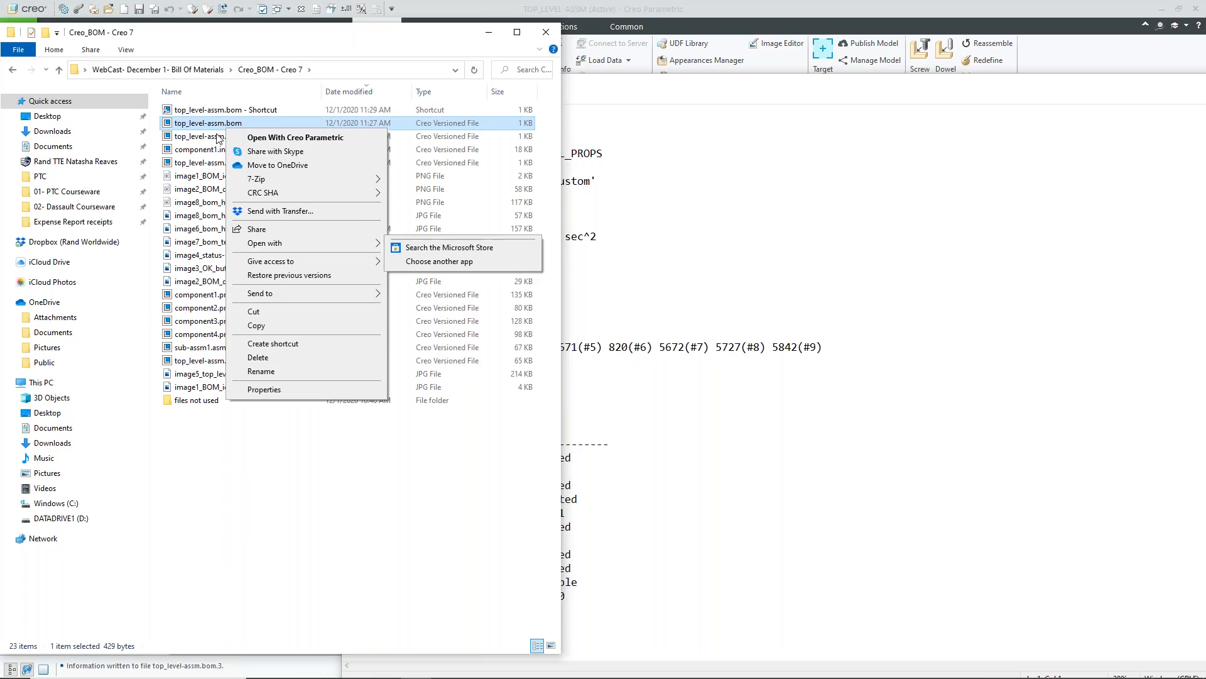
left_click(195, 113)
double_click(194, 126)
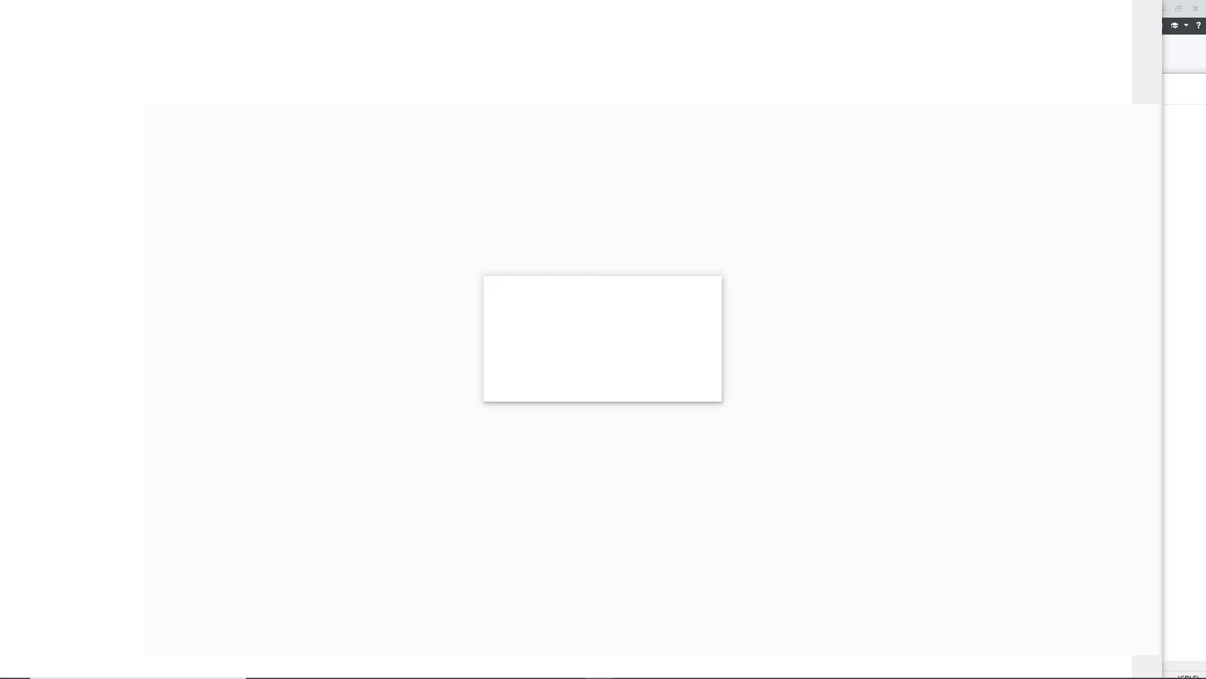
left_click(692, 388)
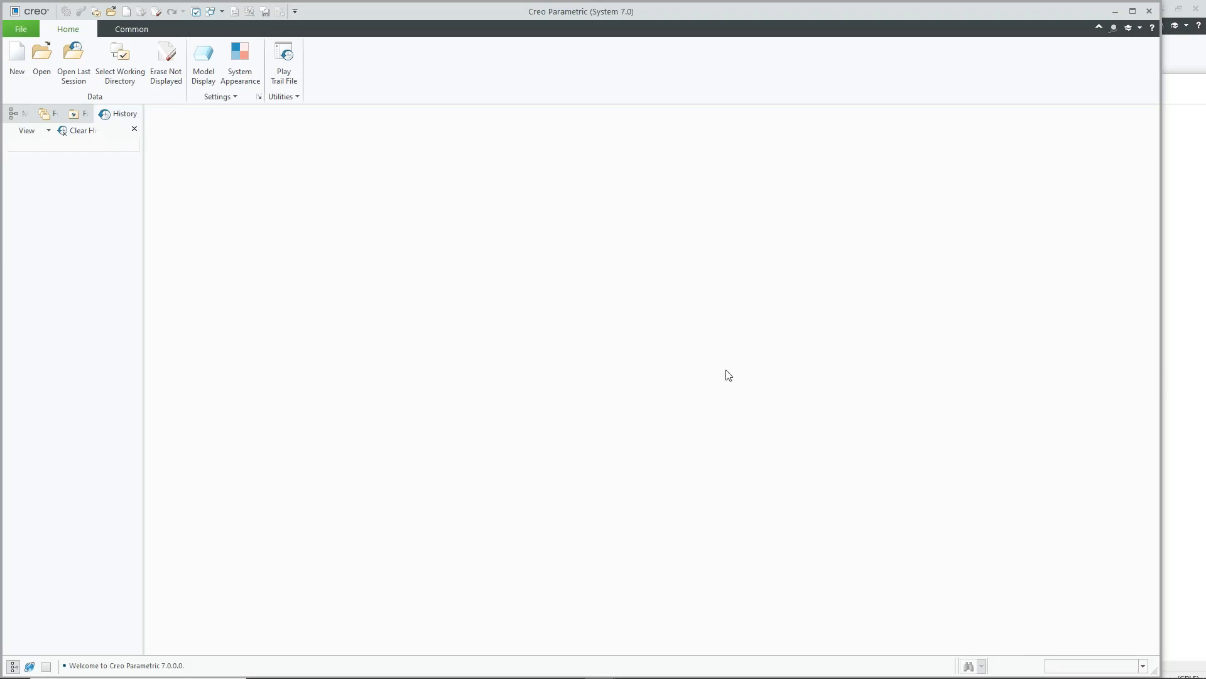
left_click(1115, 11)
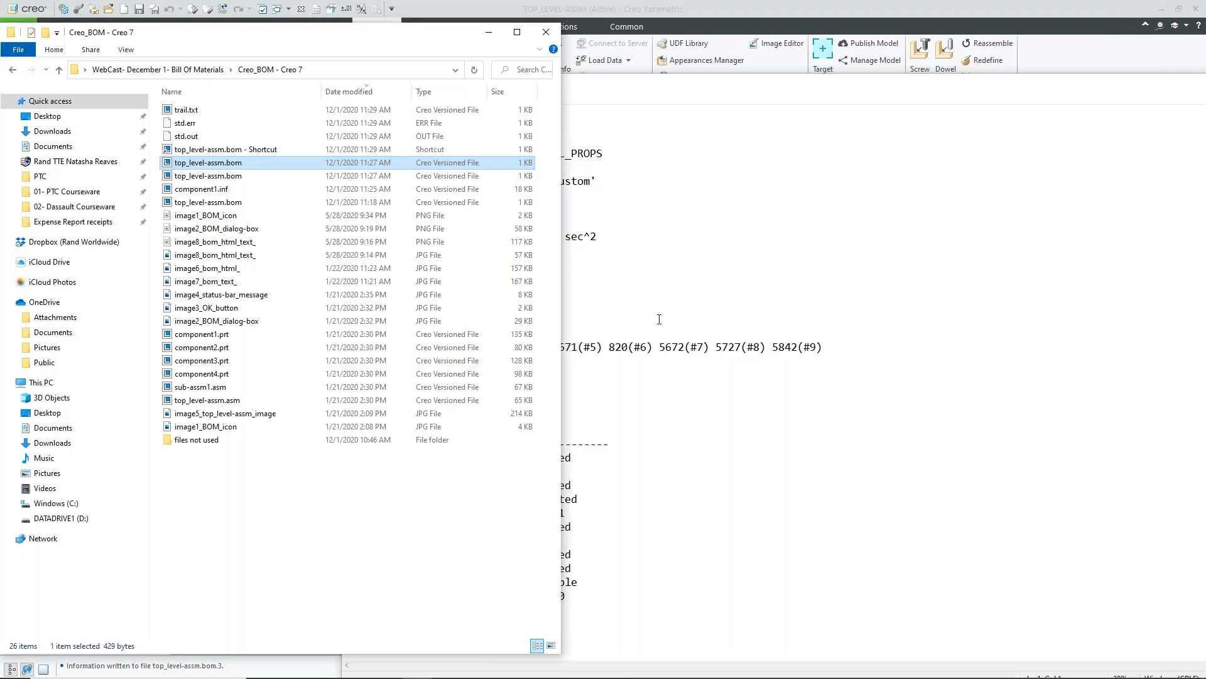
Step: View the second-listed top_level-assm.bom file in Notepad with the text zoomed out to 50%, and minimize its window
left_click(204, 178)
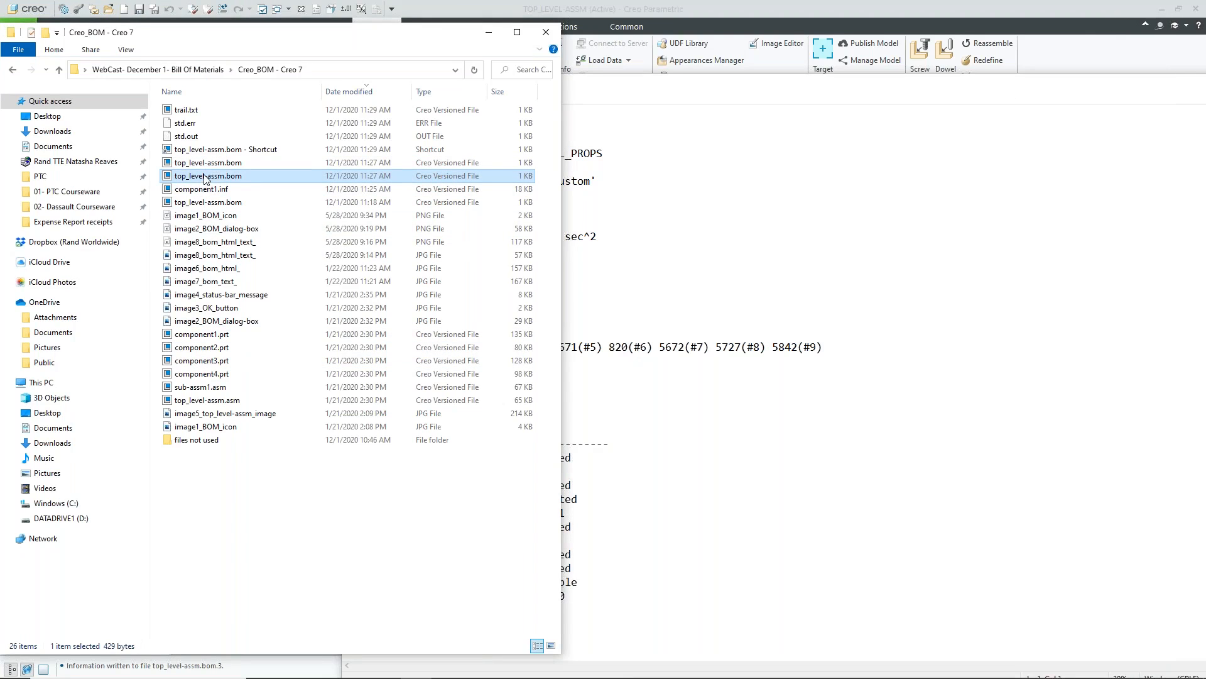
right_click(204, 177)
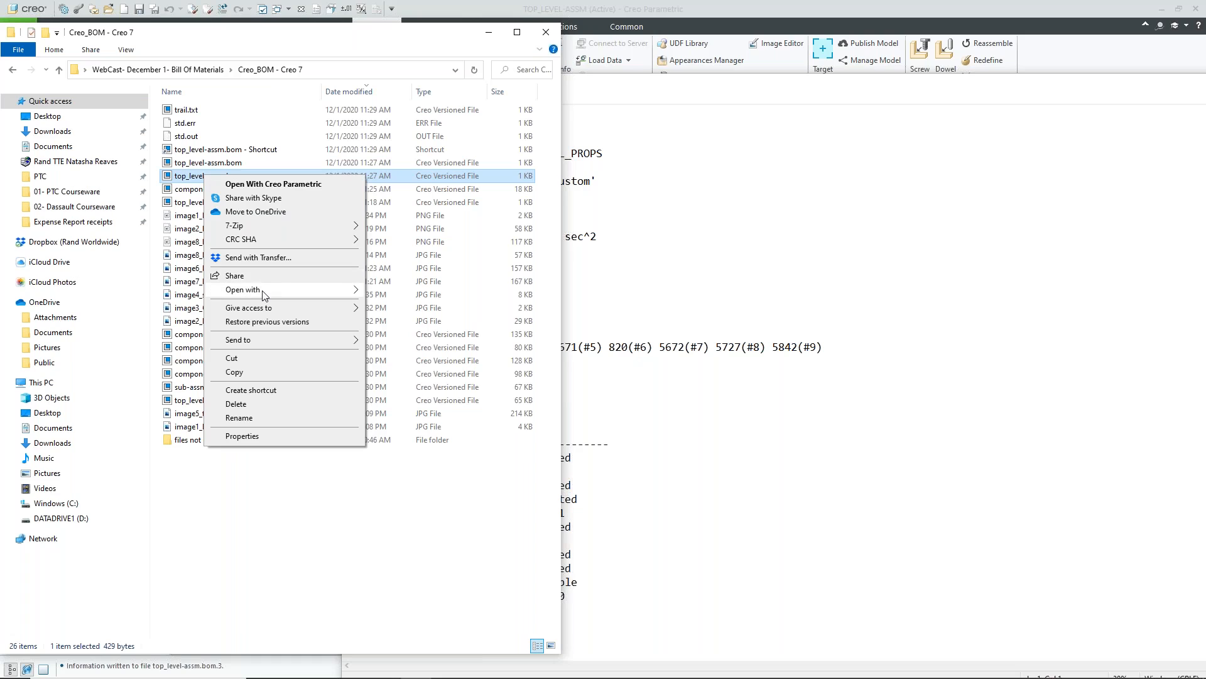
mouse_move(263, 296)
left_click(395, 290)
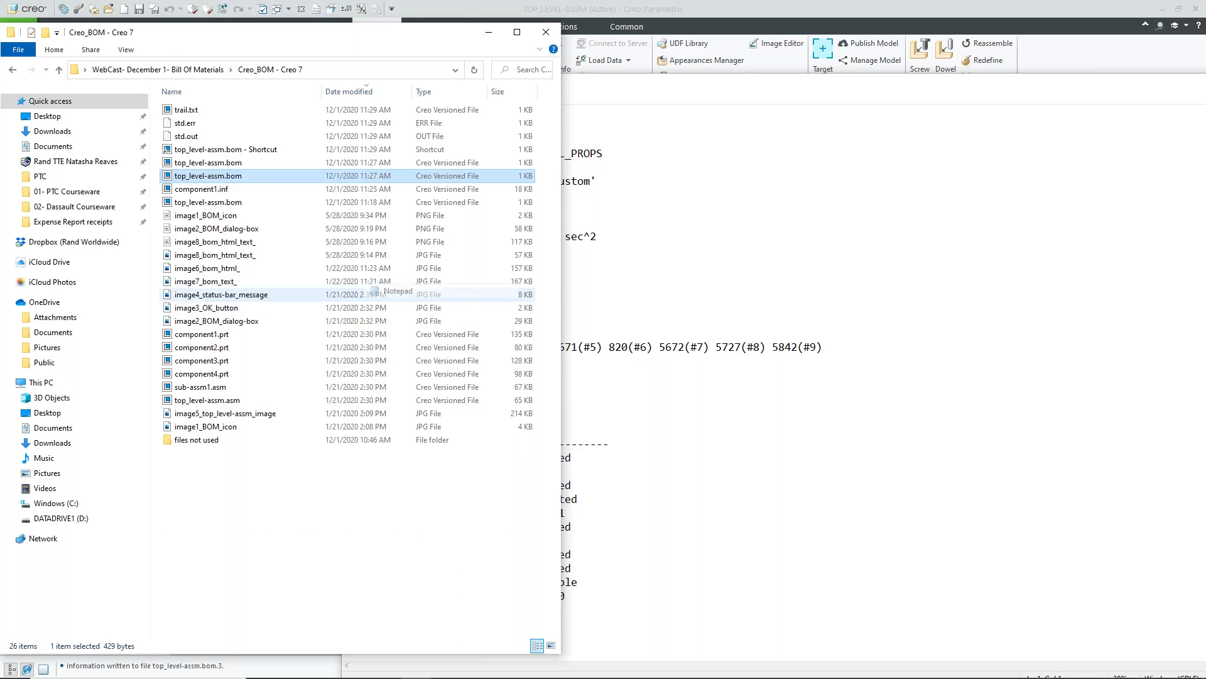
scroll(379, 353, "down", 5, "ctrl")
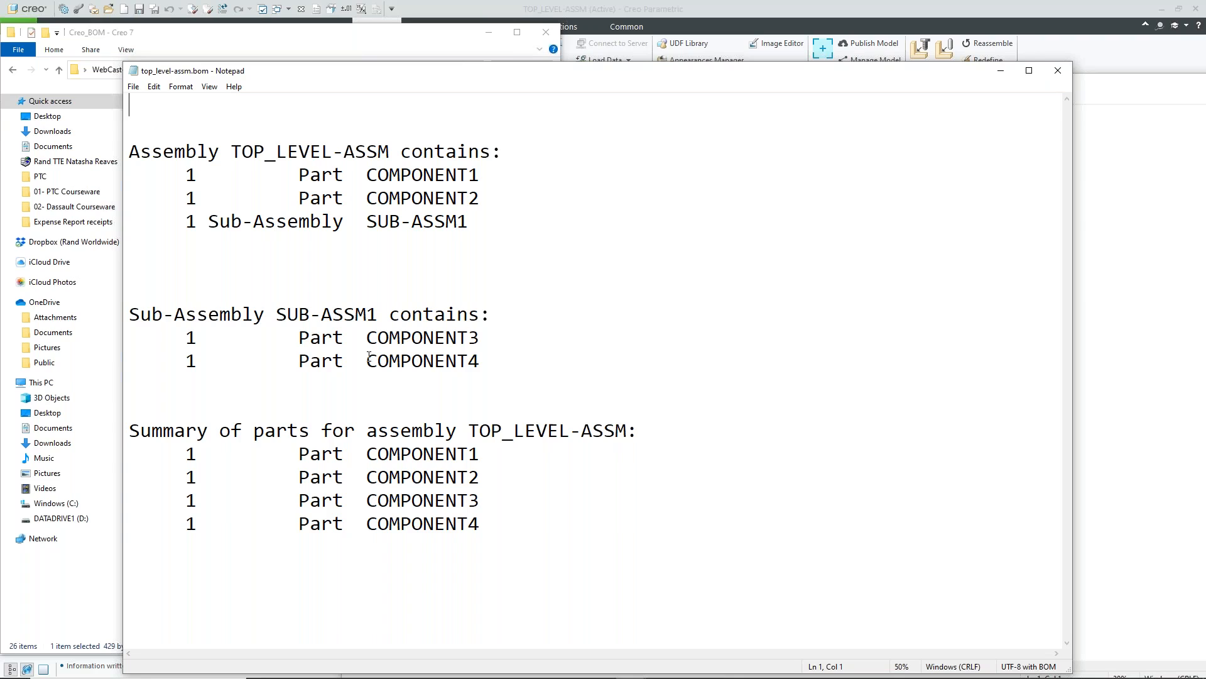
scroll(375, 348, "down", 3, "ctrl")
scroll(376, 346, "up", 3, "ctrl")
left_click(1002, 70)
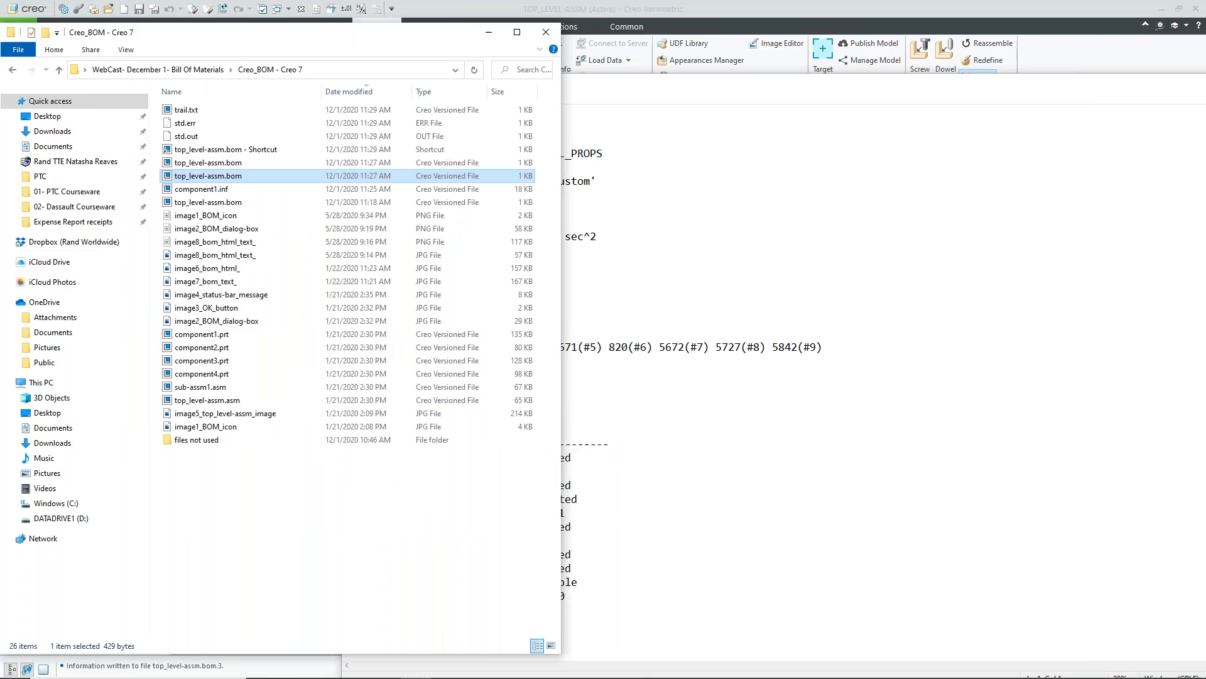
Step: Minimize File Explorer and the component1.inf window to return to Creo Parametric, and collapse the embedded browser holding the BOM report
left_click(477, 30)
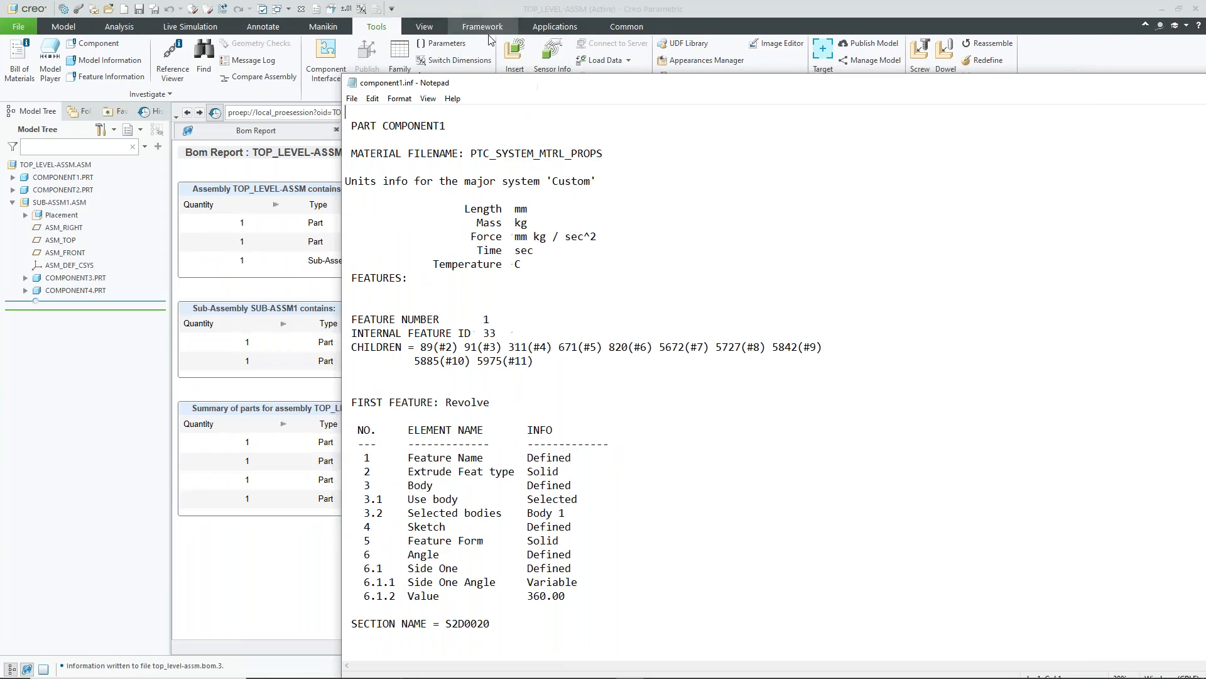
left_click_drag(1021, 94, 859, 101)
left_click(1029, 93)
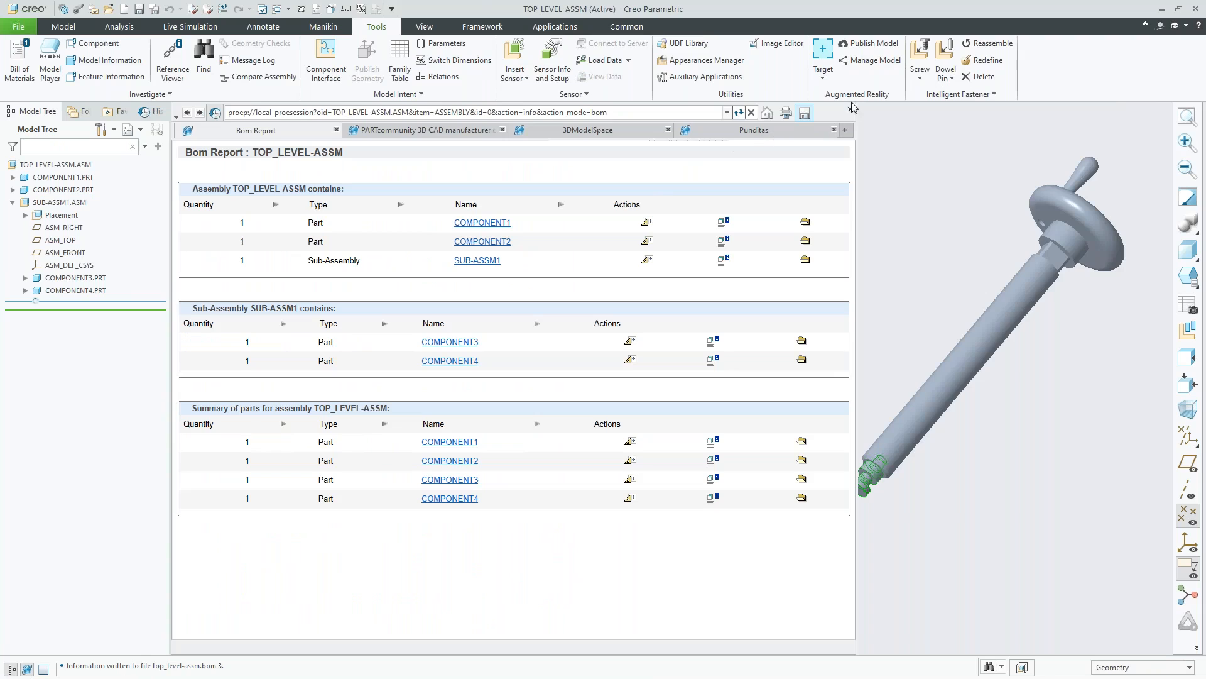
left_click(868, 107)
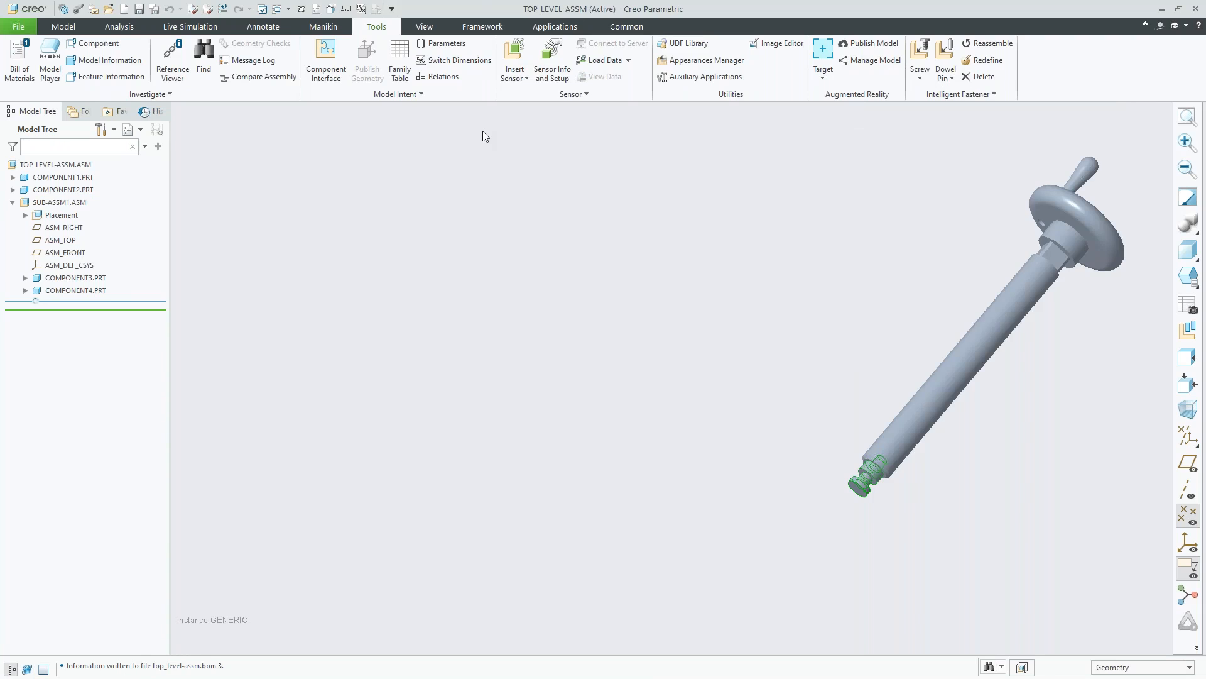
Step: Add the configuration option info_output_format with the value text, and apply it to the current session without saving a configuration file
left_click(24, 28)
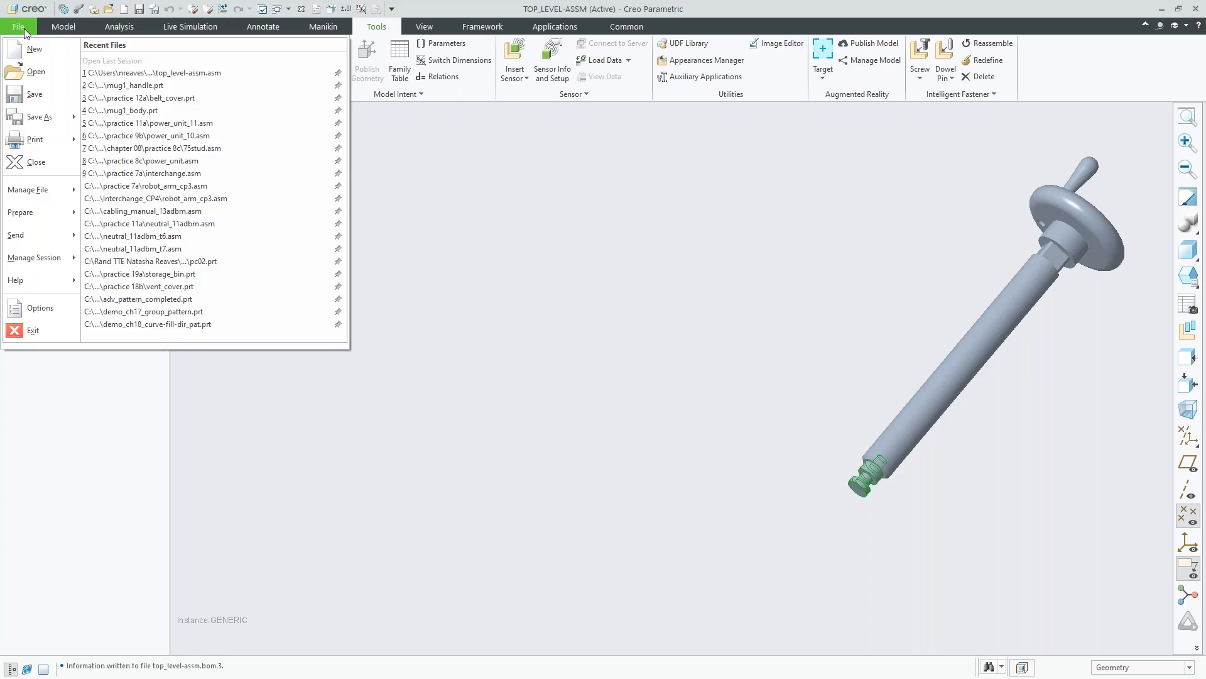
left_click(47, 311)
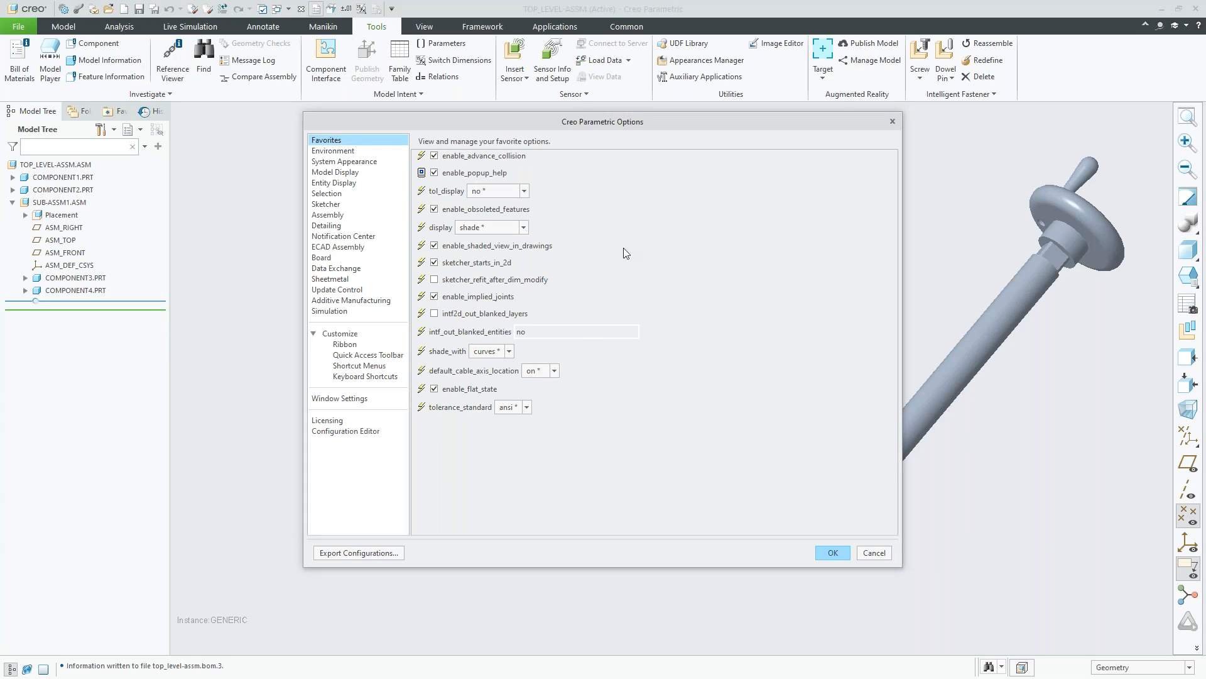
left_click(350, 435)
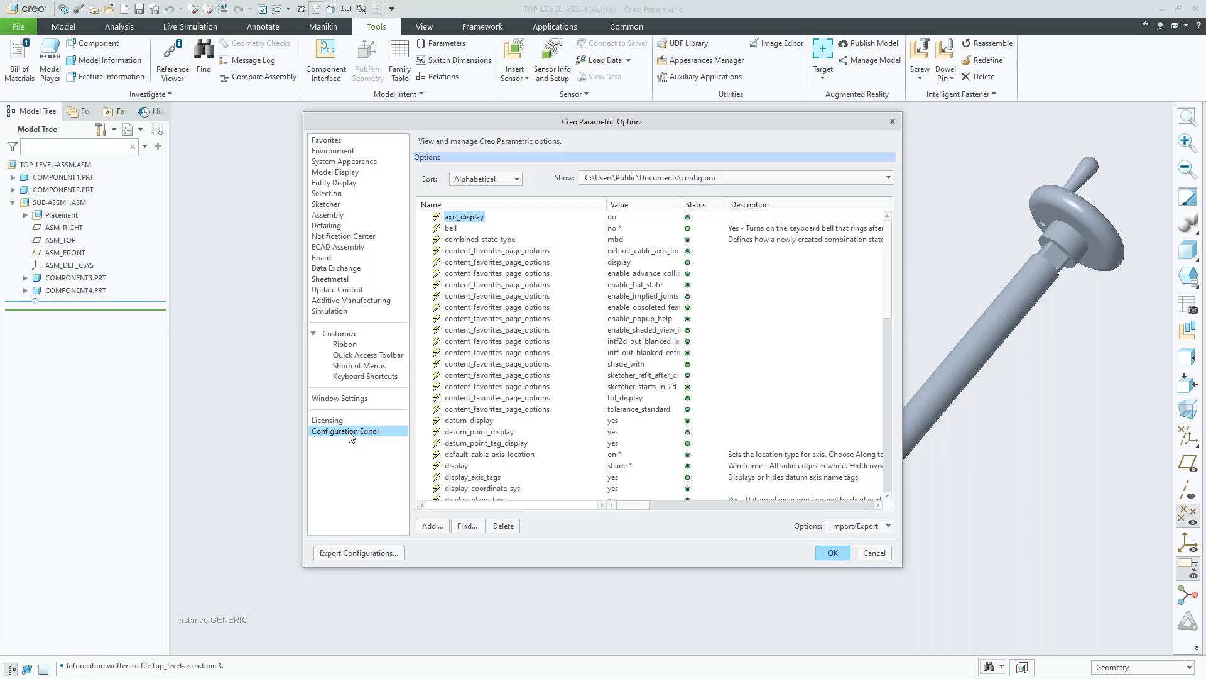
left_click(432, 525)
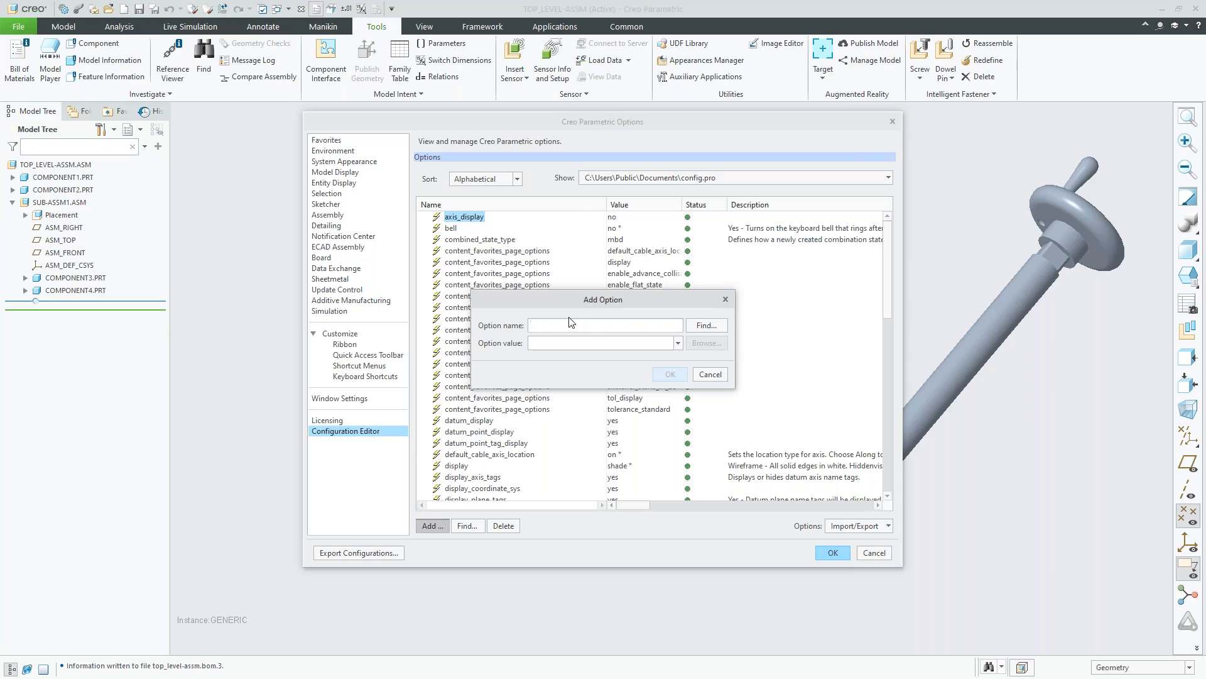
type("in")
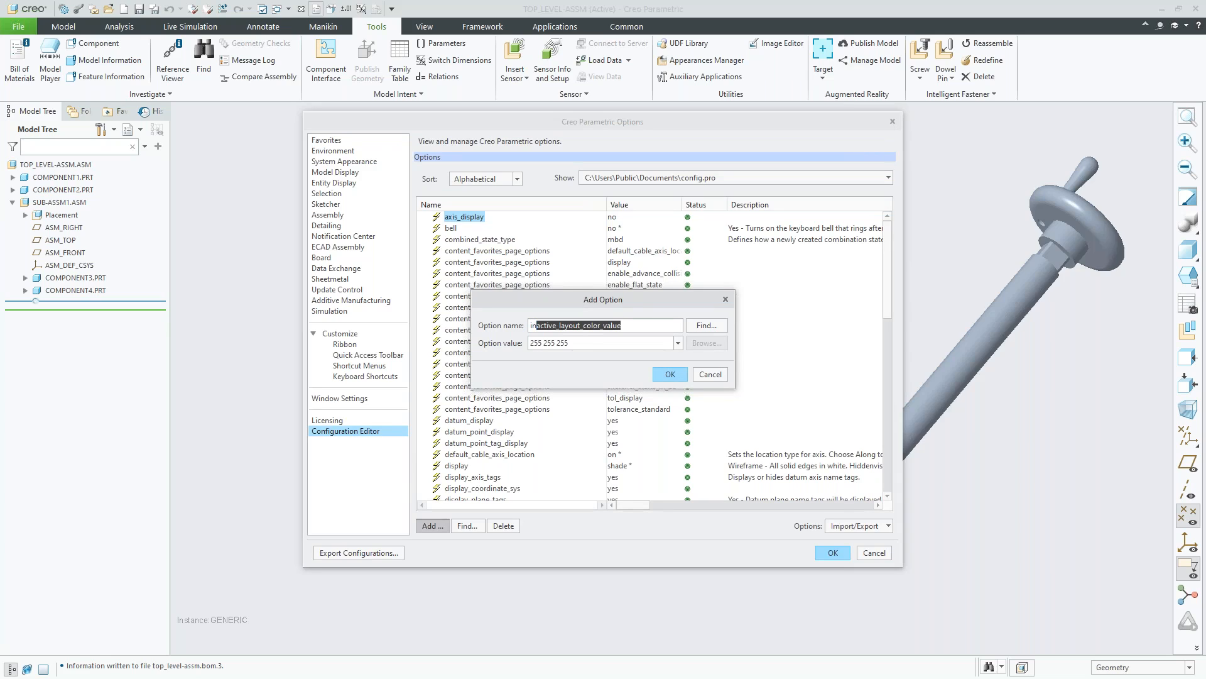
type("fo_output_format")
left_click(677, 343)
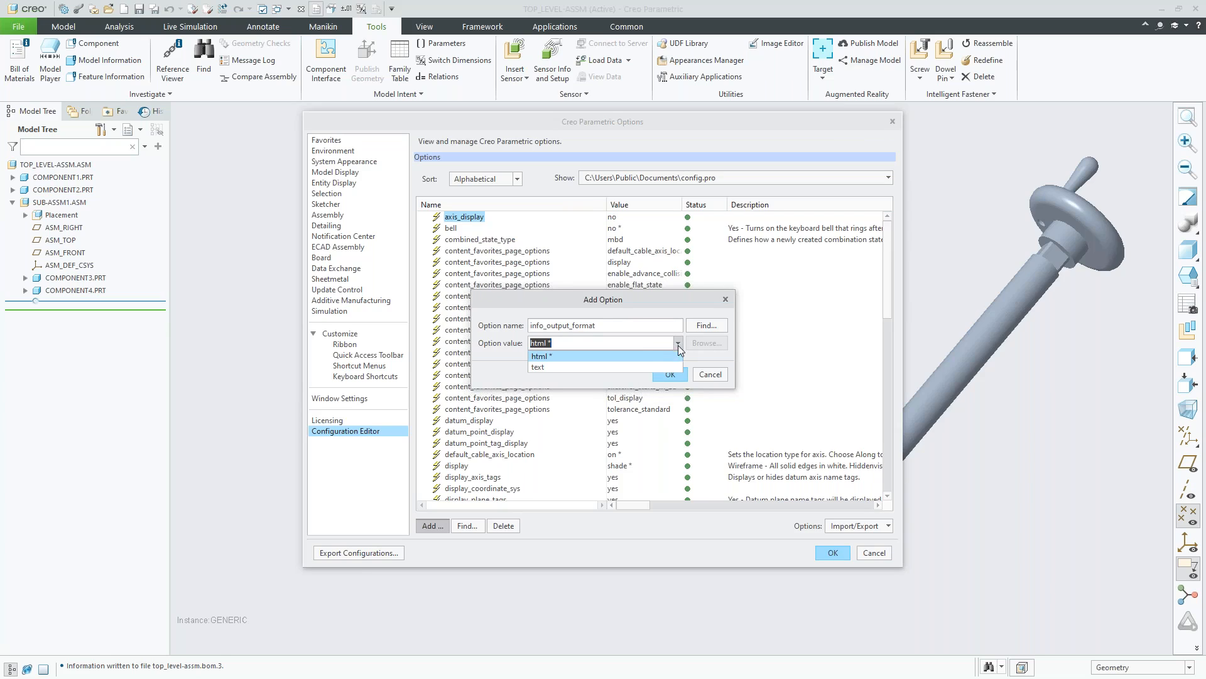
left_click(545, 367)
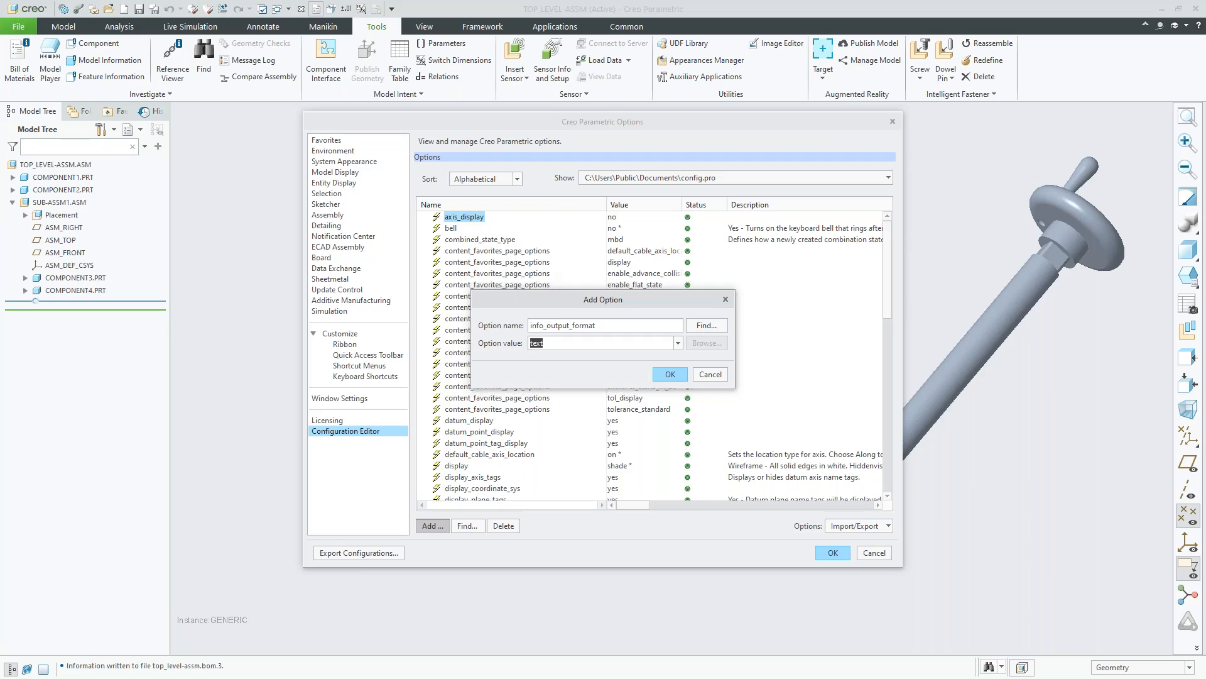
left_click(668, 374)
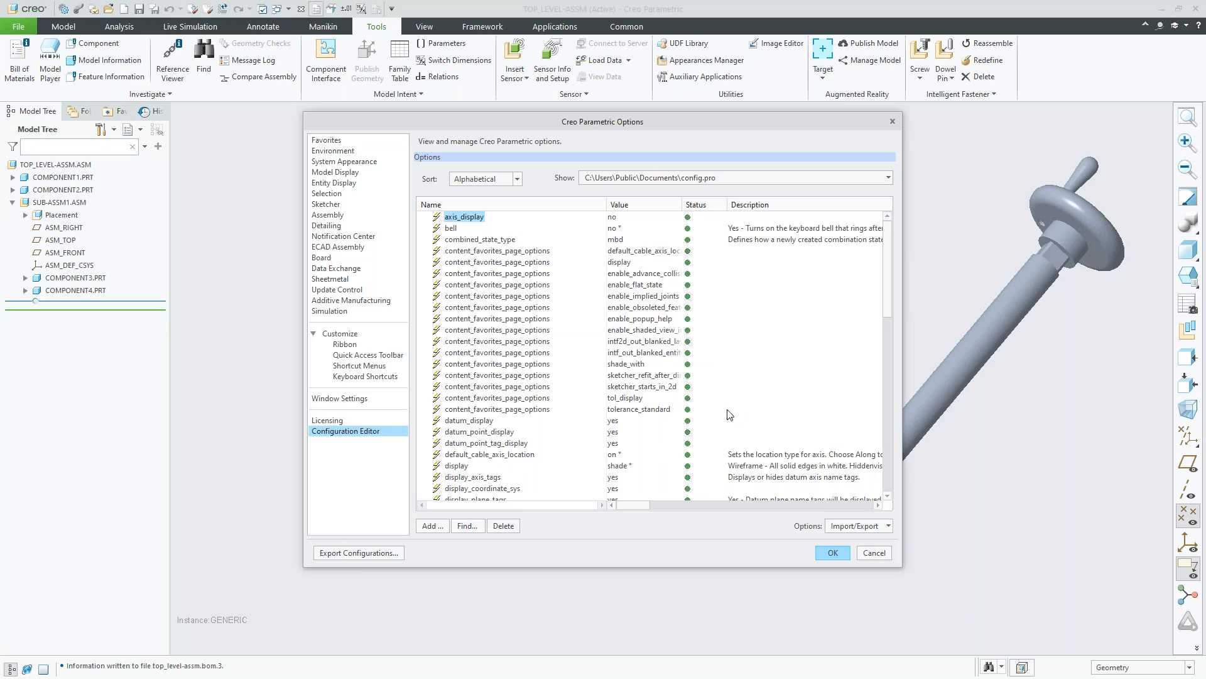
left_click(825, 552)
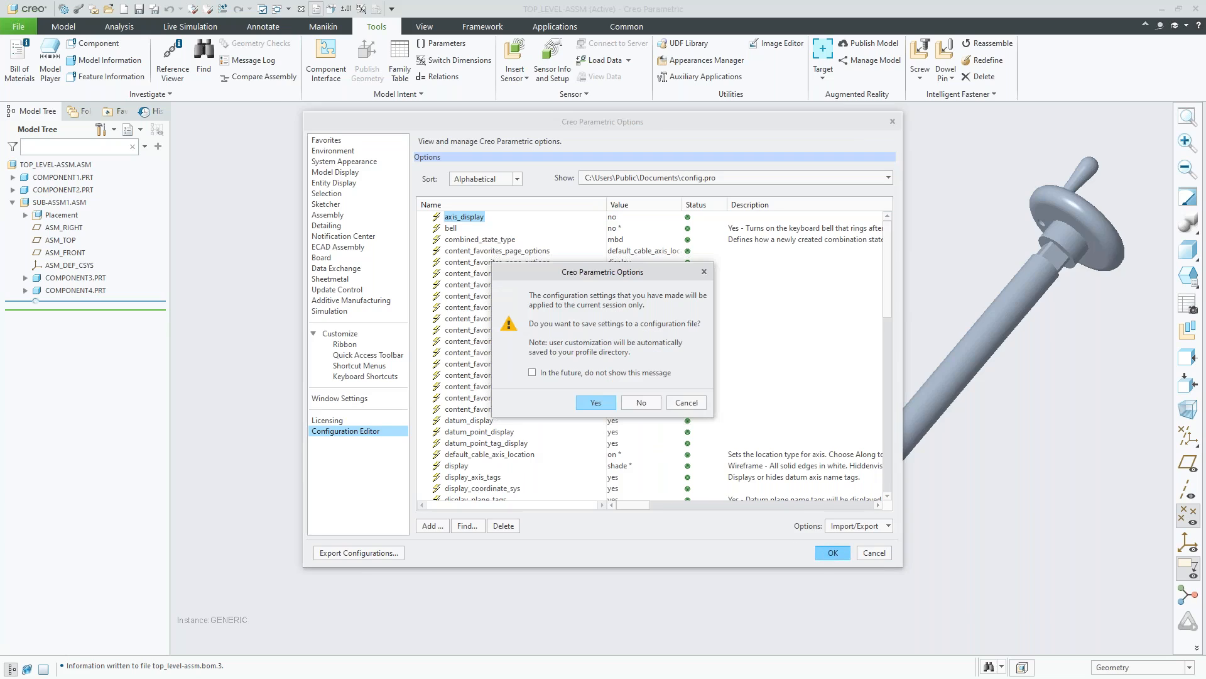
left_click(639, 403)
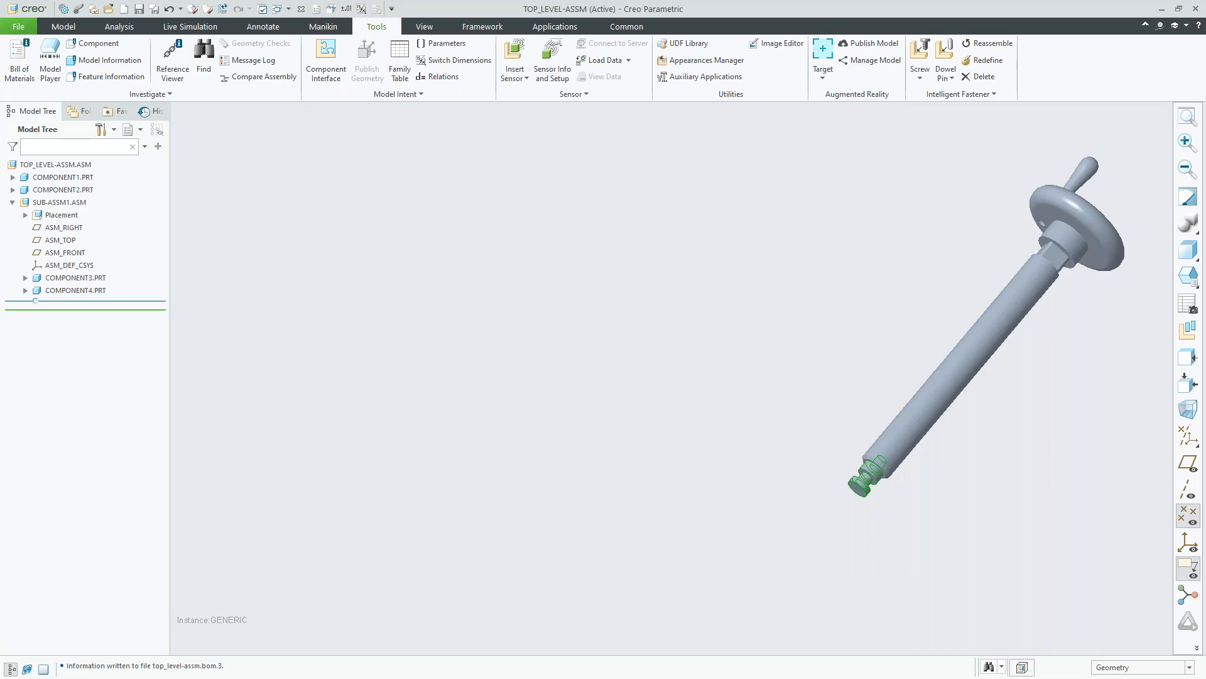
Step: Reopen the Configuration Editor and search all configuration options for the keyword "output"
left_click(18, 26)
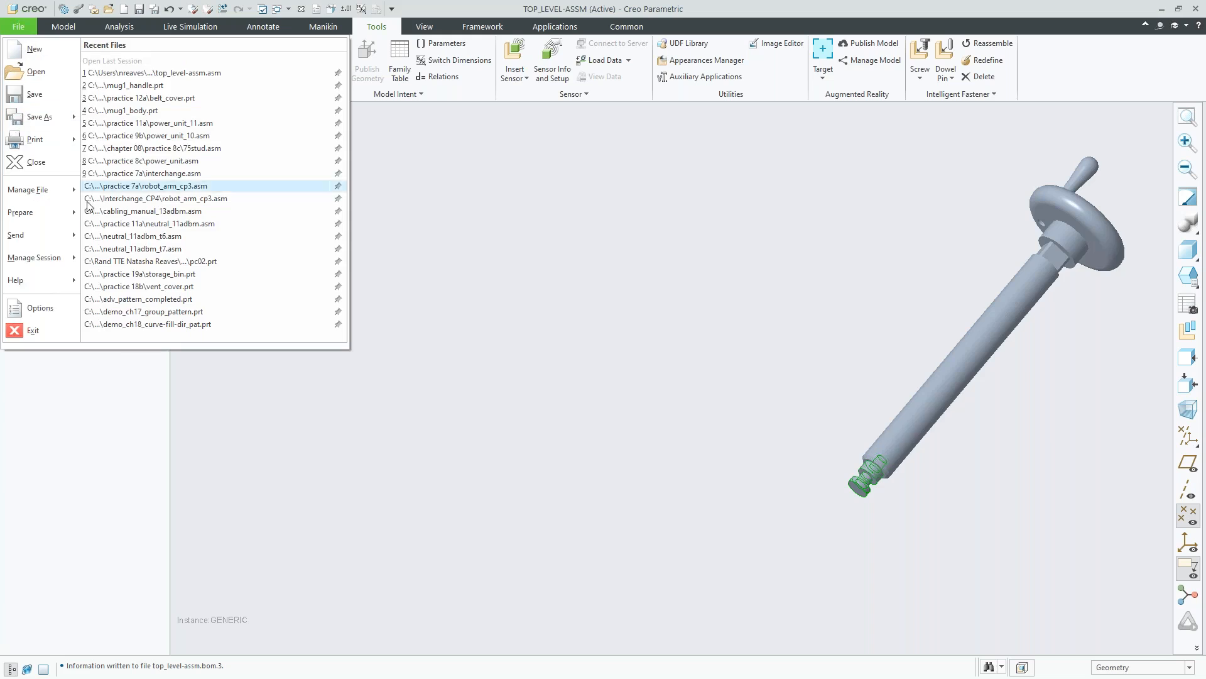
left_click(44, 308)
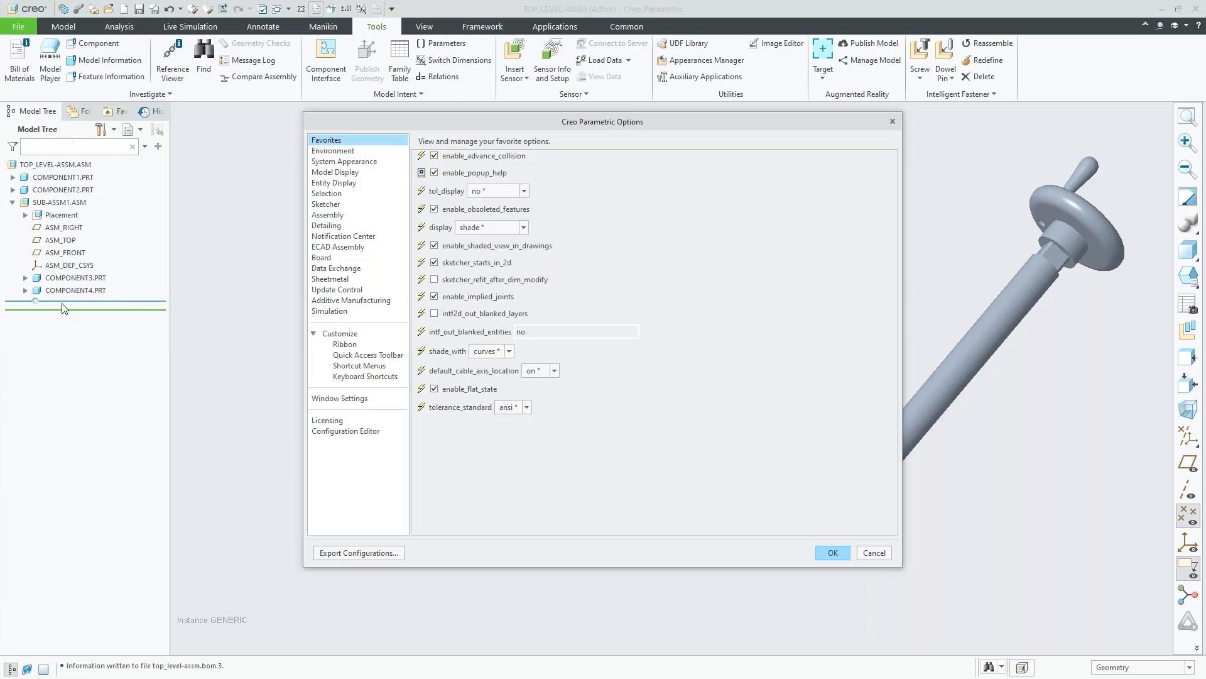
left_click(360, 431)
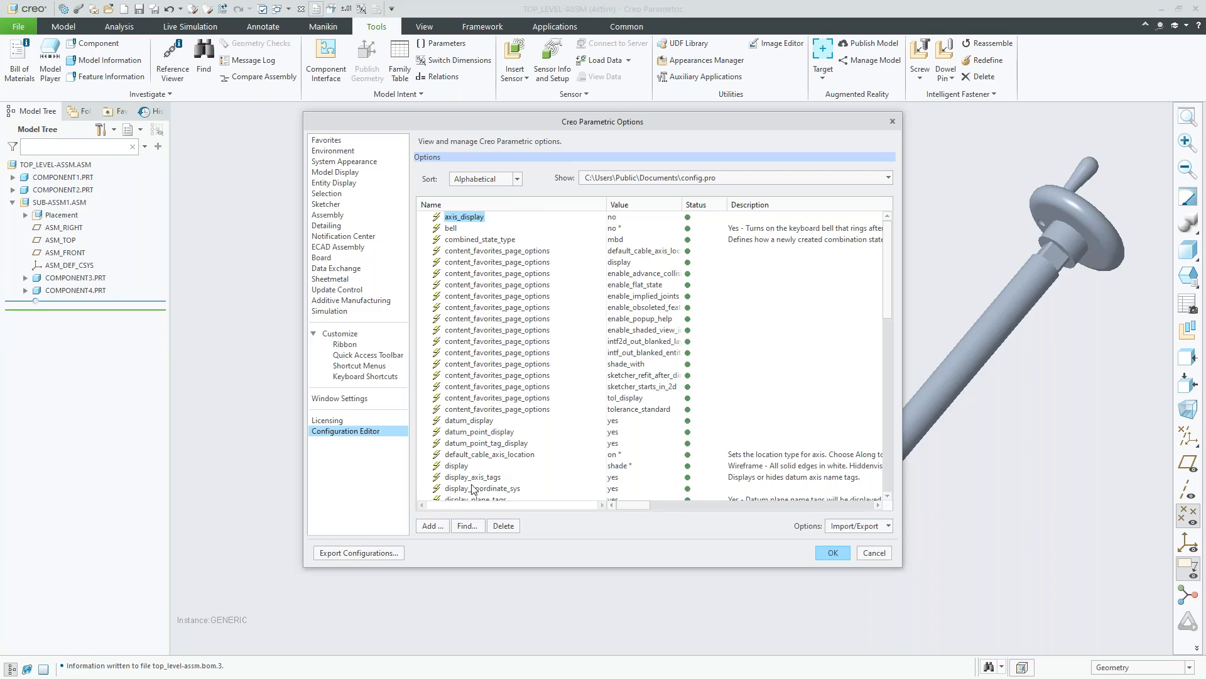
left_click(430, 525)
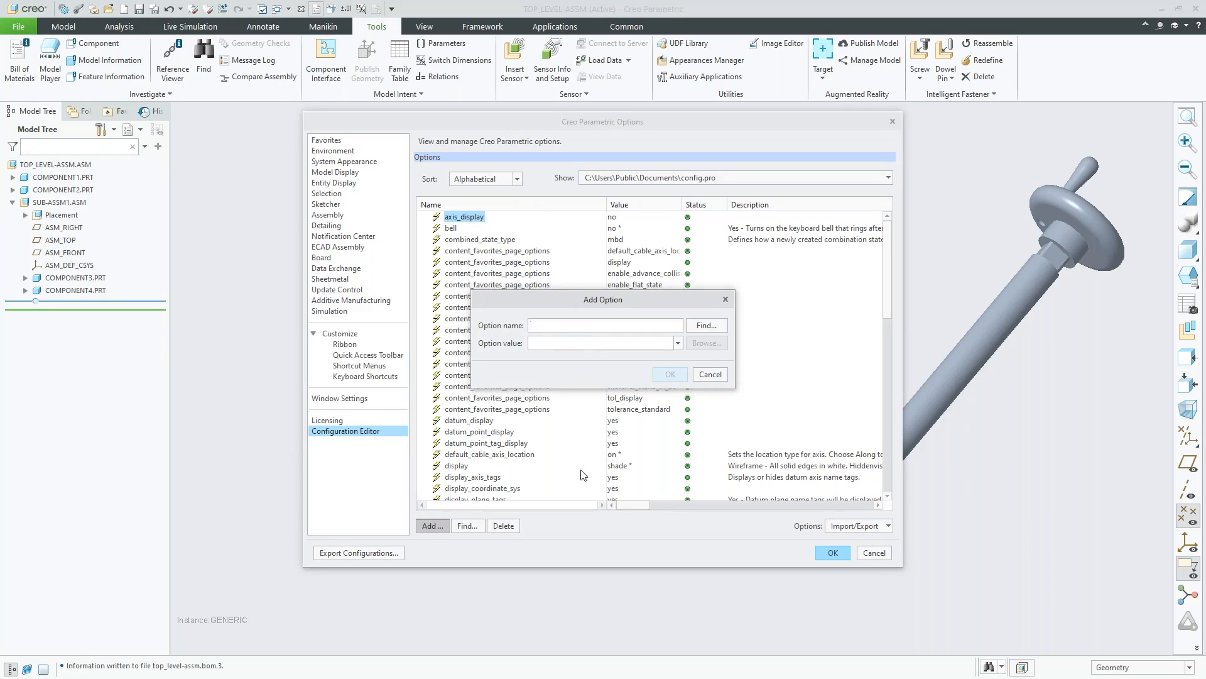
left_click(463, 527)
left_click(707, 375)
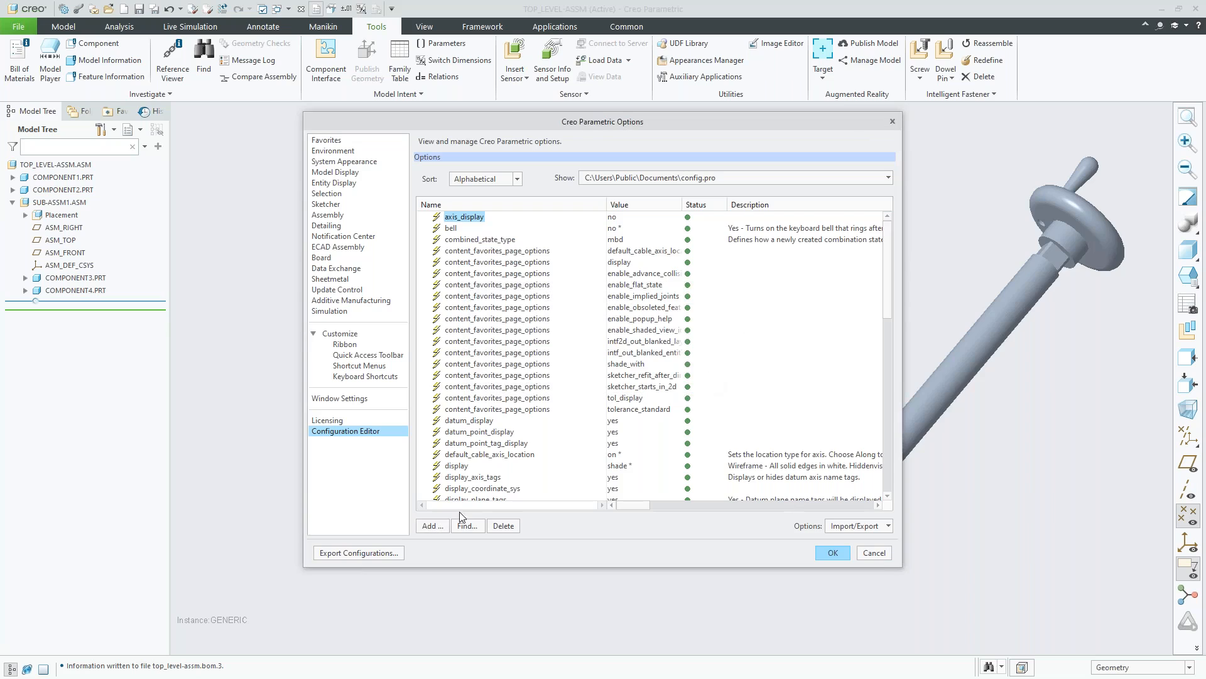
left_click(467, 526)
type("outout")
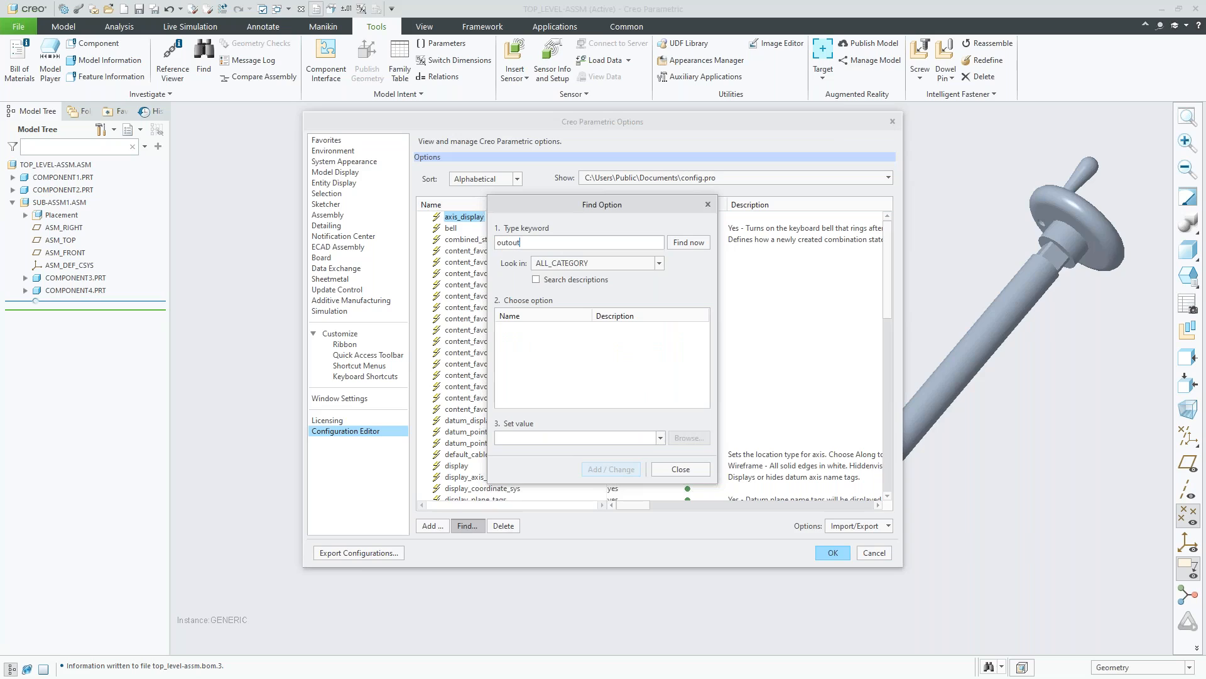
key("BackSpace")
key("BackSpace")
key("BackSpace")
key("BackSpace")
key("BackSpace")
key("BackSpace")
type("o")
key("Return")
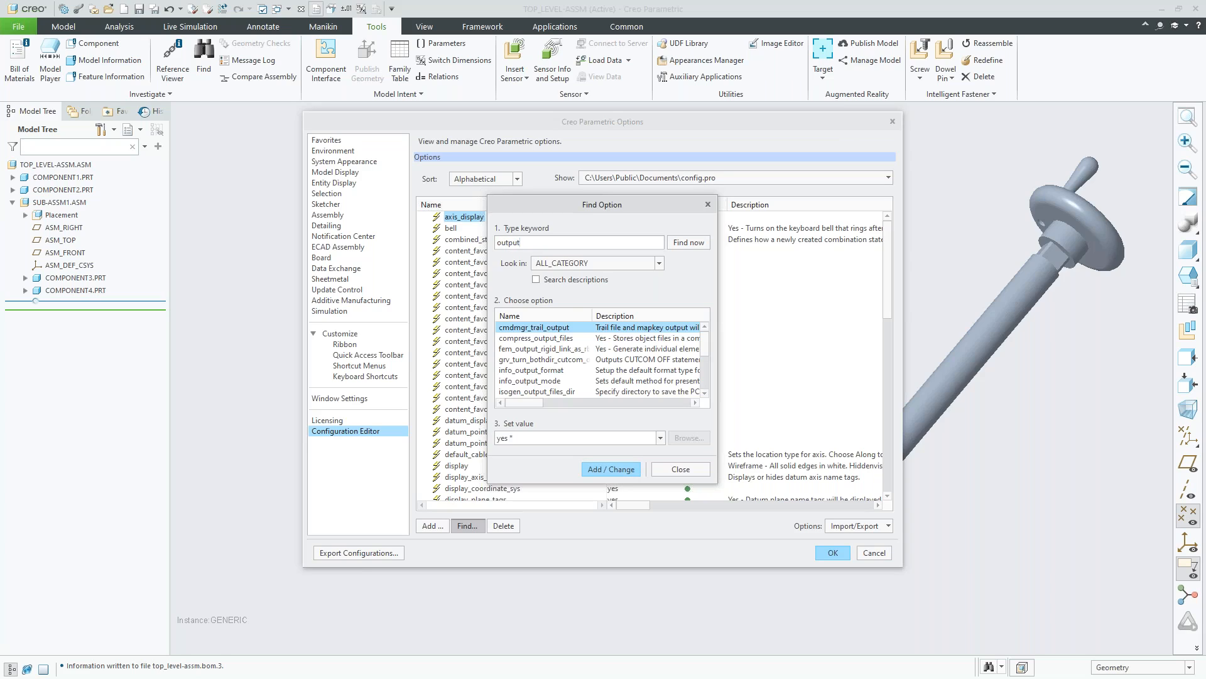
Step: Widen the Find Option dialog to read the descriptions, and add the info_output_mode option with the value both
left_click(532, 381)
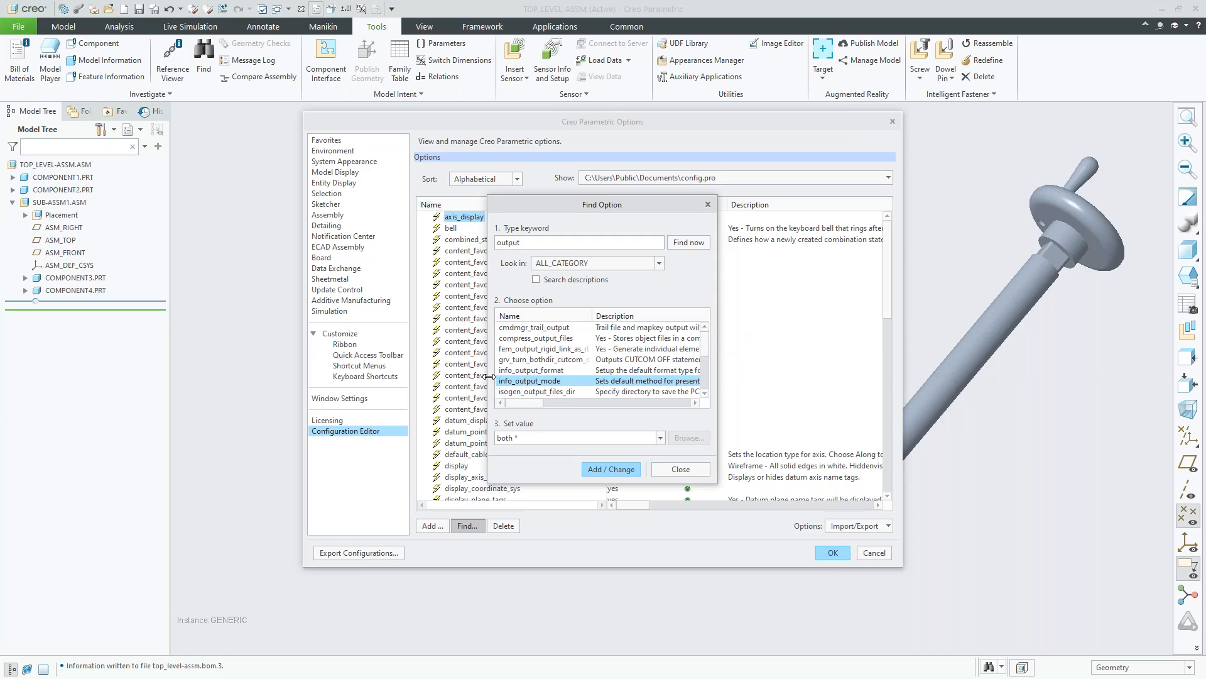
left_click_drag(489, 376, 243, 344)
left_click_drag(219, 338, 198, 339)
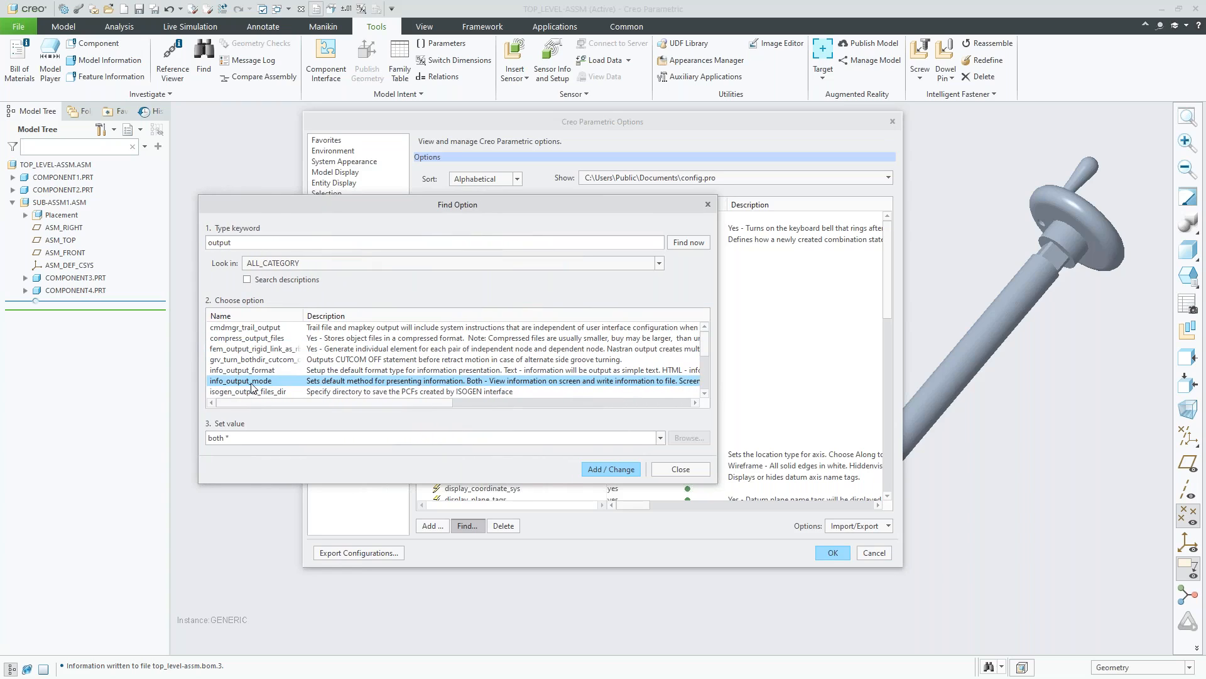
left_click(660, 438)
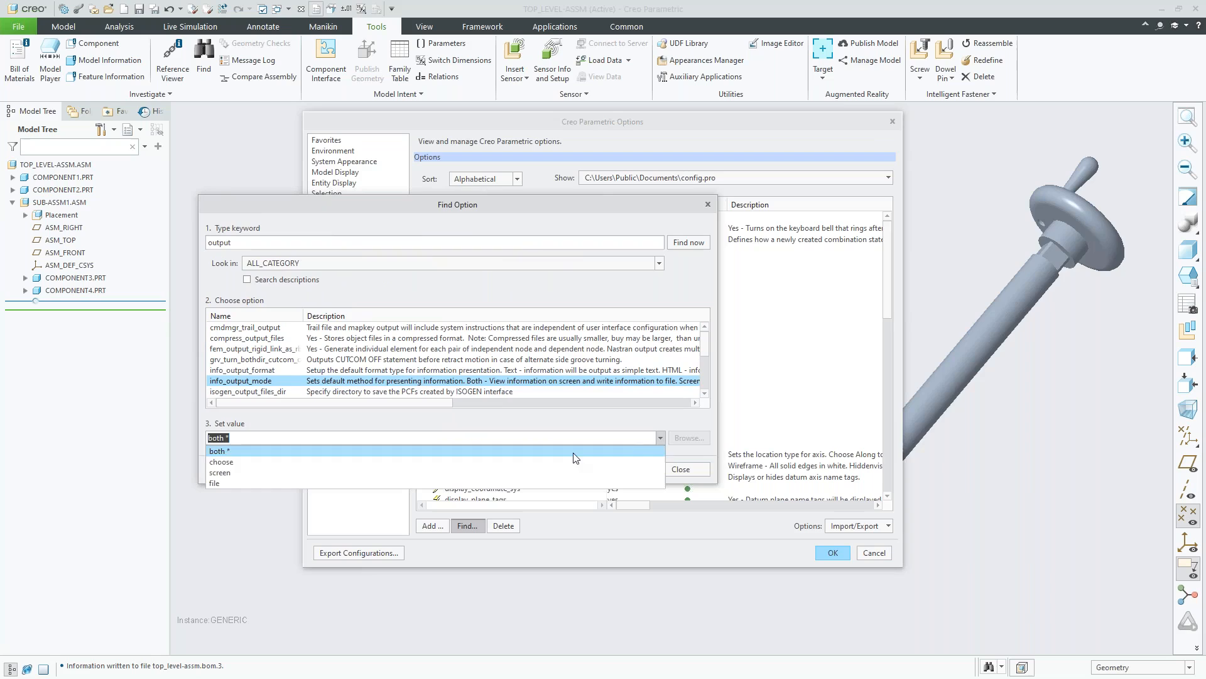
left_click(248, 465)
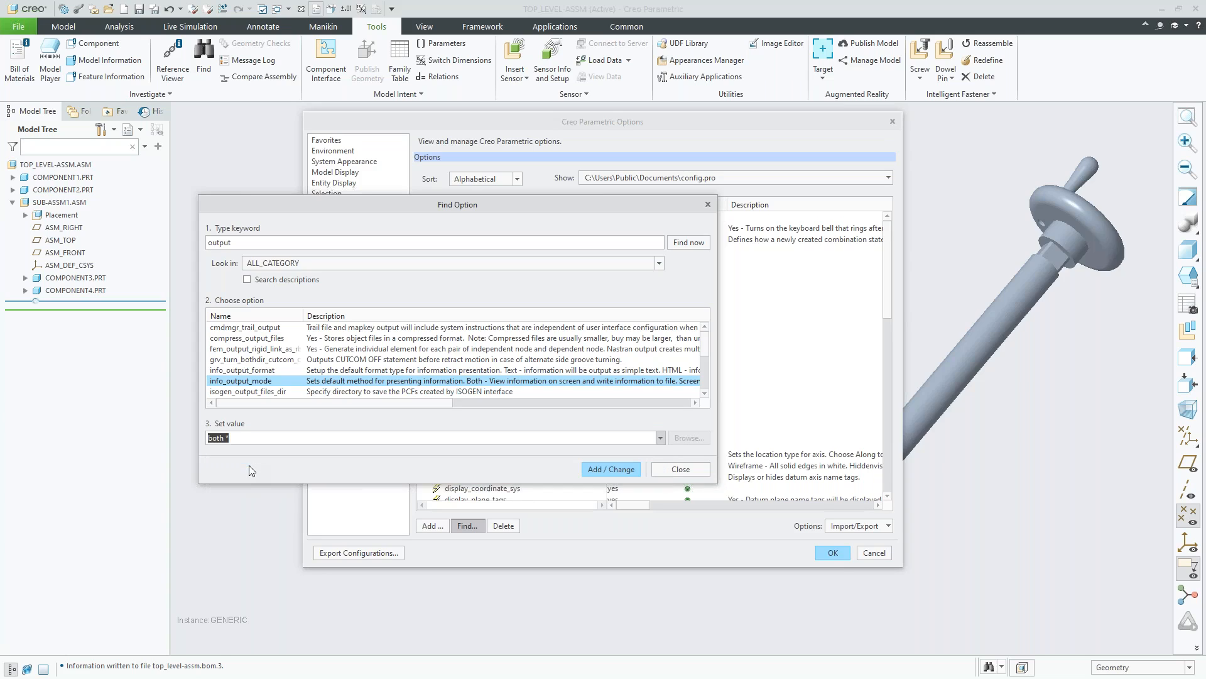
left_click(599, 472)
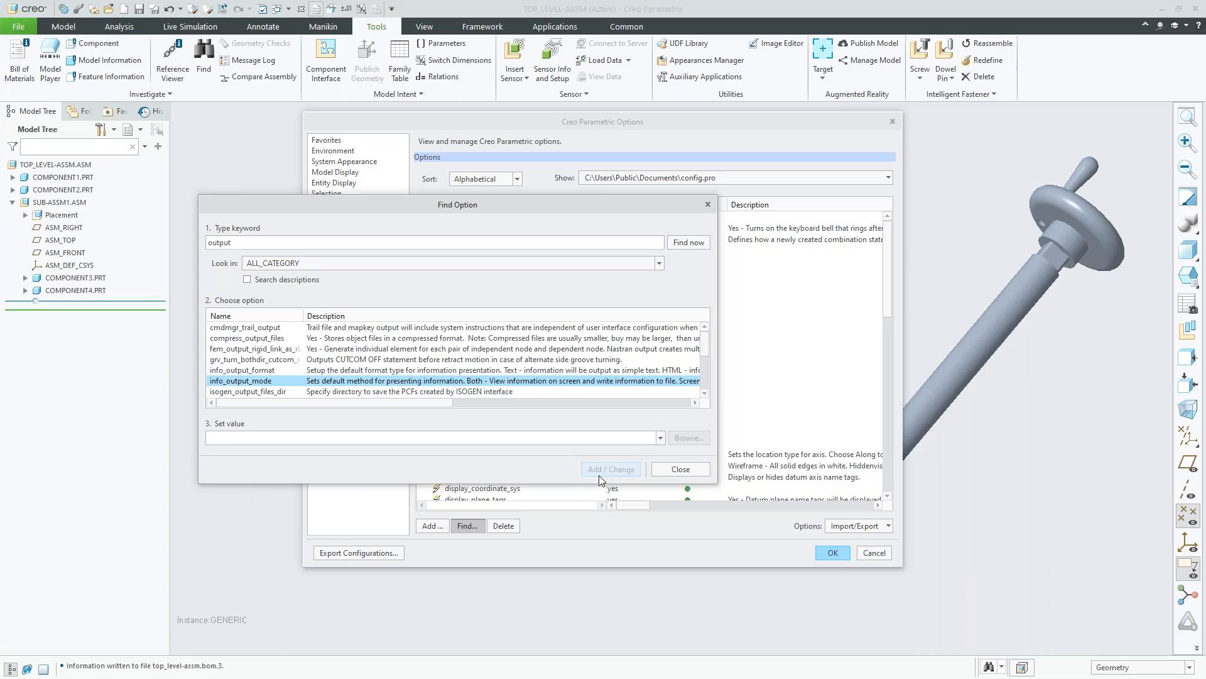
Step: Finish the option search, apply the changed configuration options, and save them to config-Creo7.pro in the Public Documents folder
left_click(687, 471)
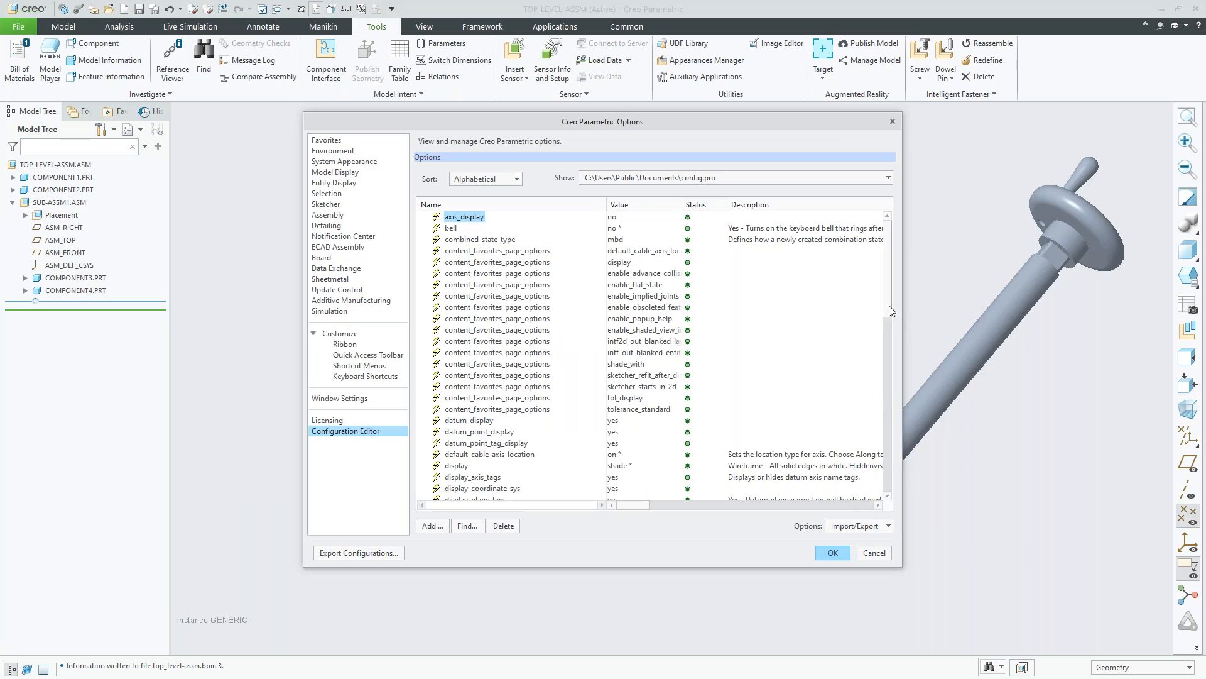
left_click_drag(888, 283, 919, 545)
left_click(833, 552)
left_click(602, 404)
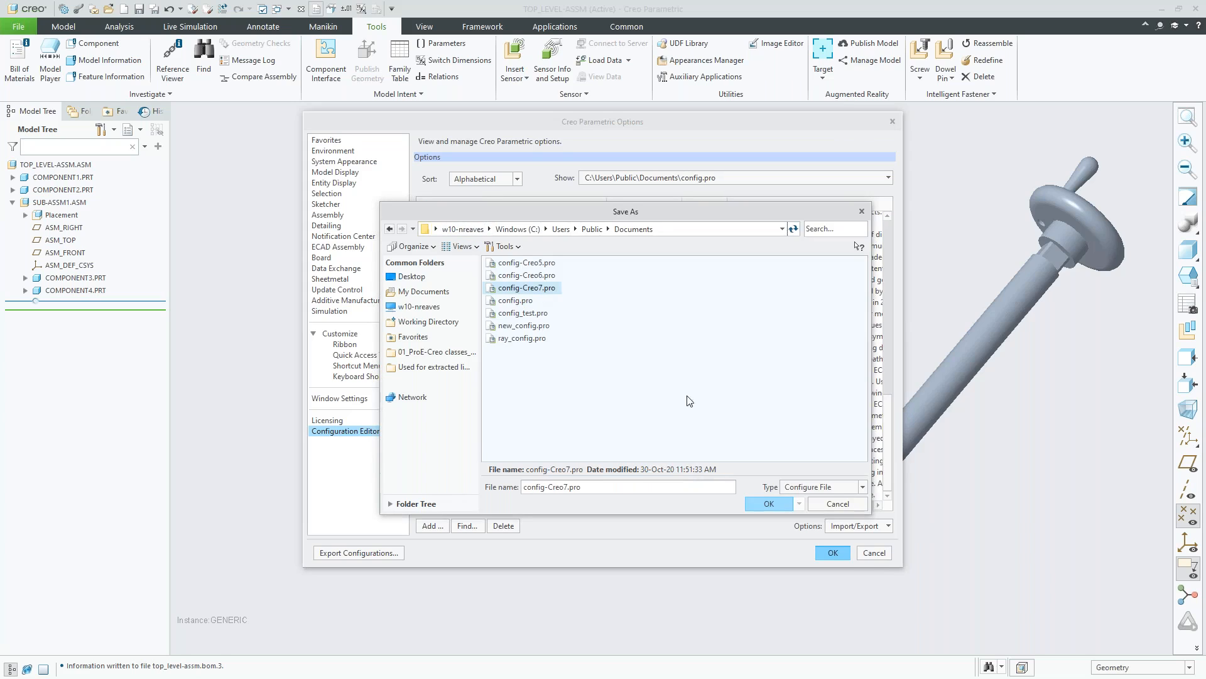
left_click(539, 289)
left_click(769, 496)
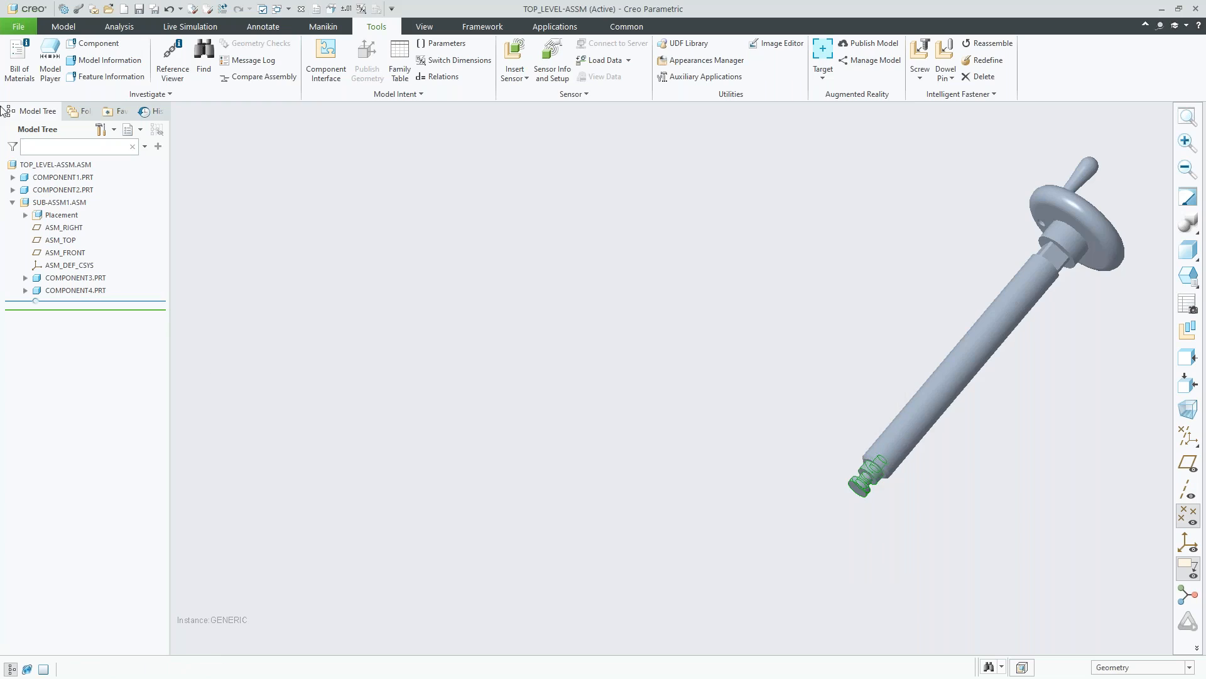
Step: Generate the top-level bill of materials for TOP_LEVEL-ASSM, choose its info output destination, and close the report's information window
left_click(19, 60)
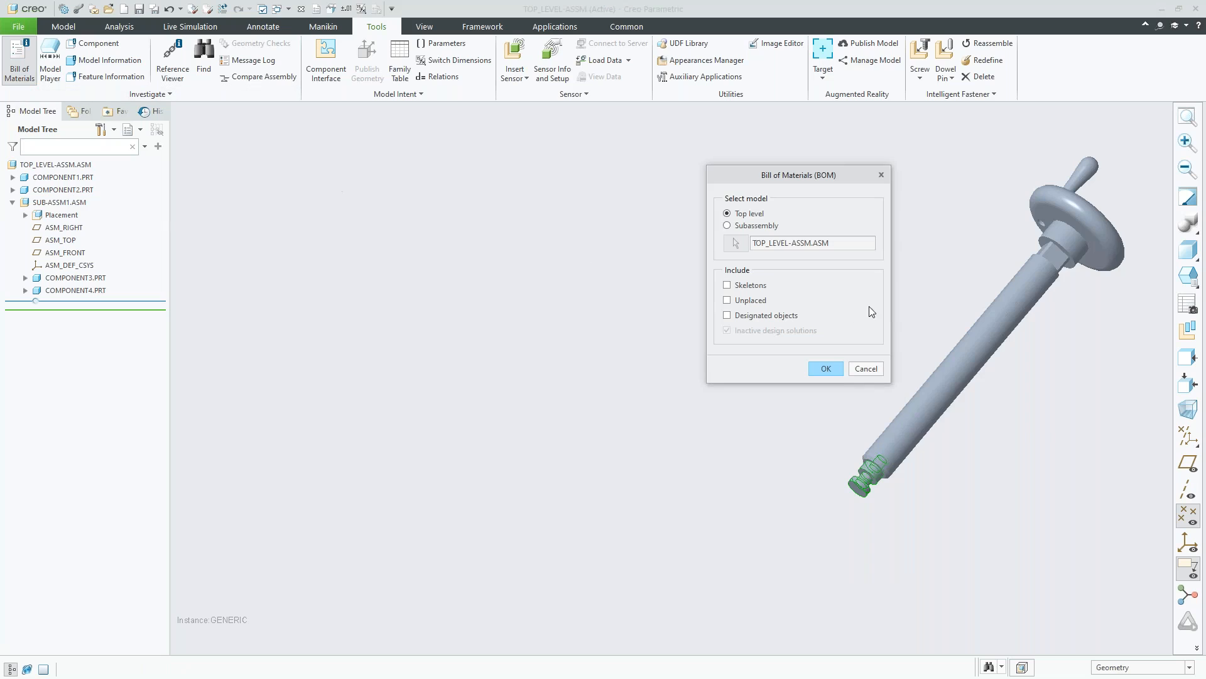
left_click(825, 368)
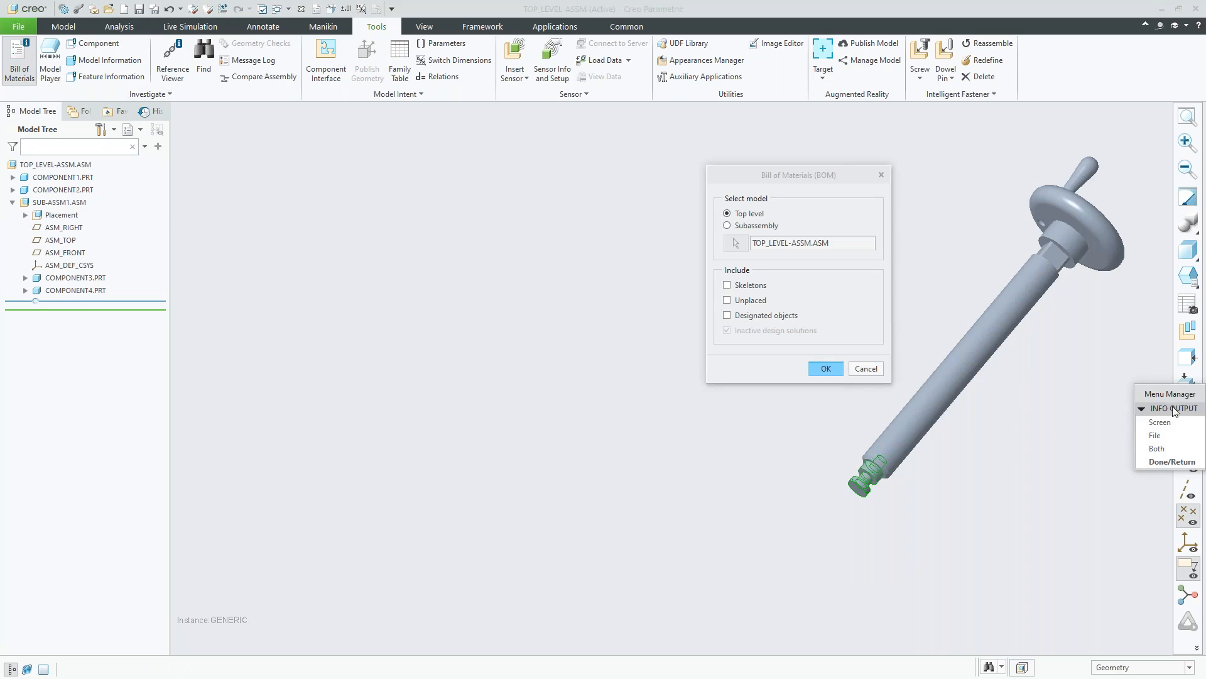
left_click_drag(1149, 387, 631, 232)
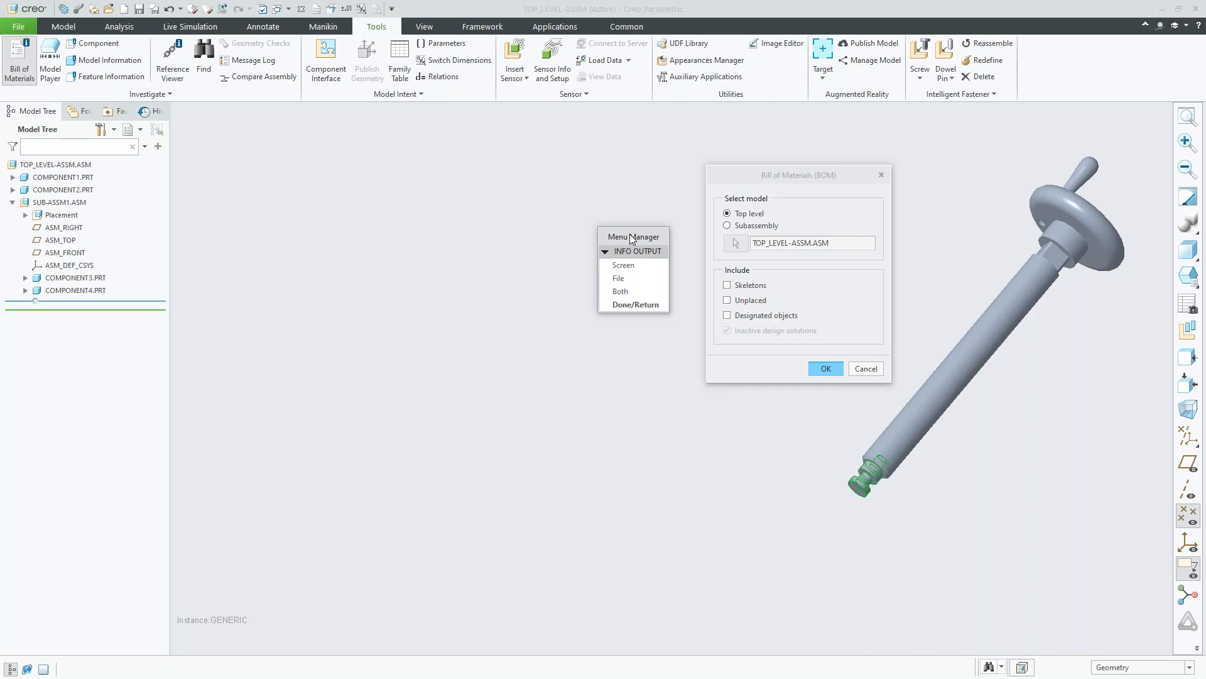
left_click(636, 278)
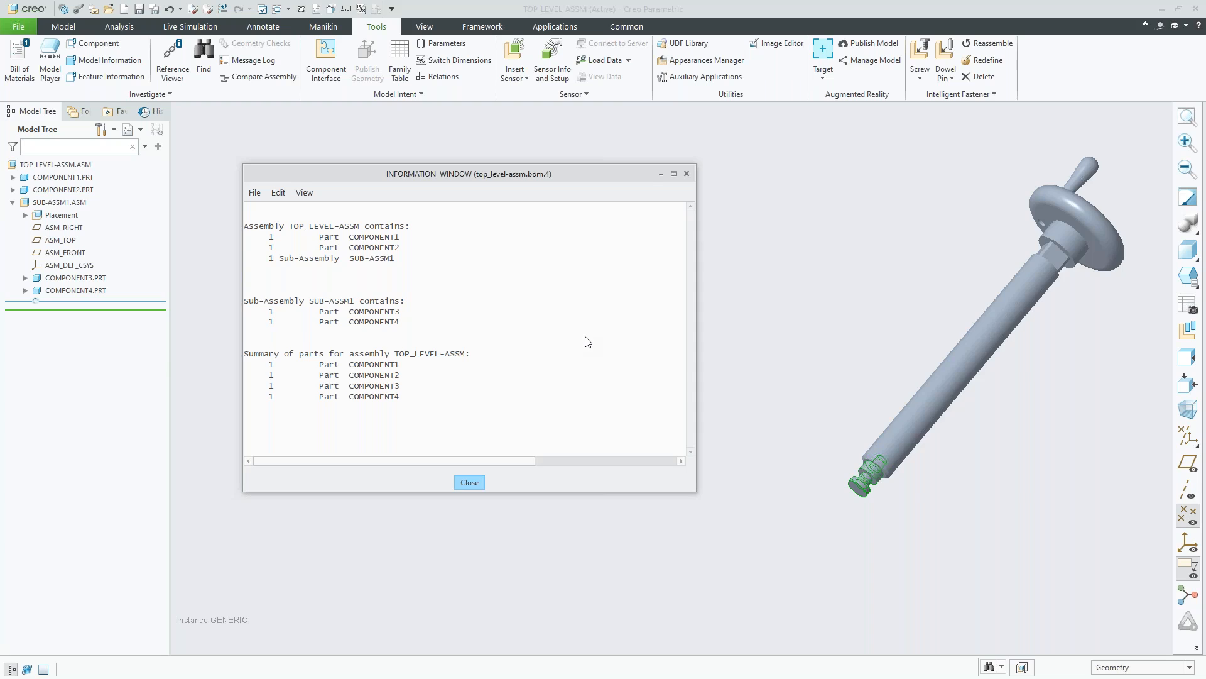
left_click(470, 482)
Step: Open the Configuration Editor and start adding a new configuration option
left_click(17, 26)
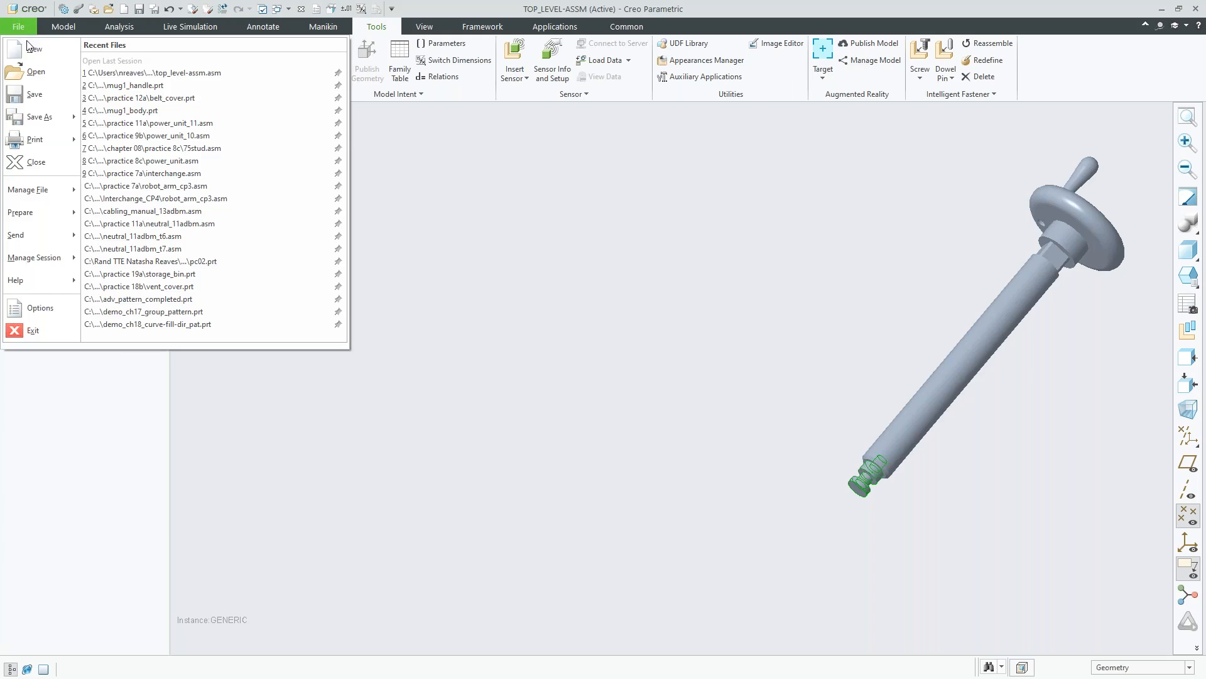
left_click(48, 316)
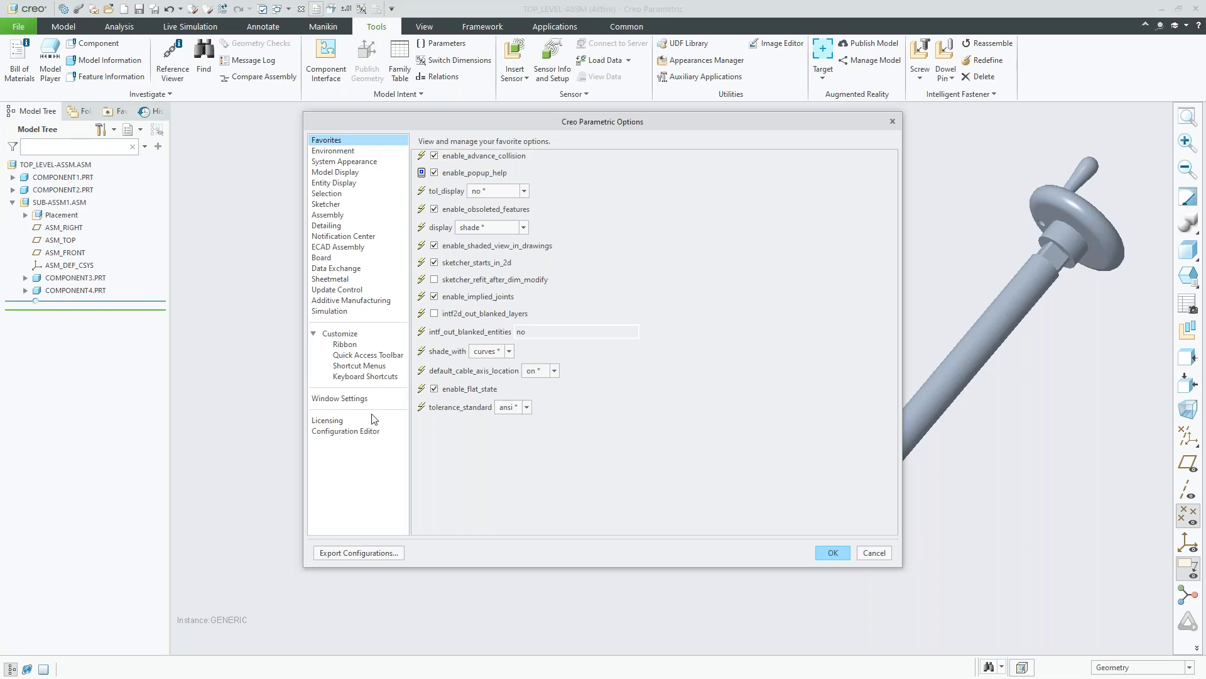
left_click(363, 431)
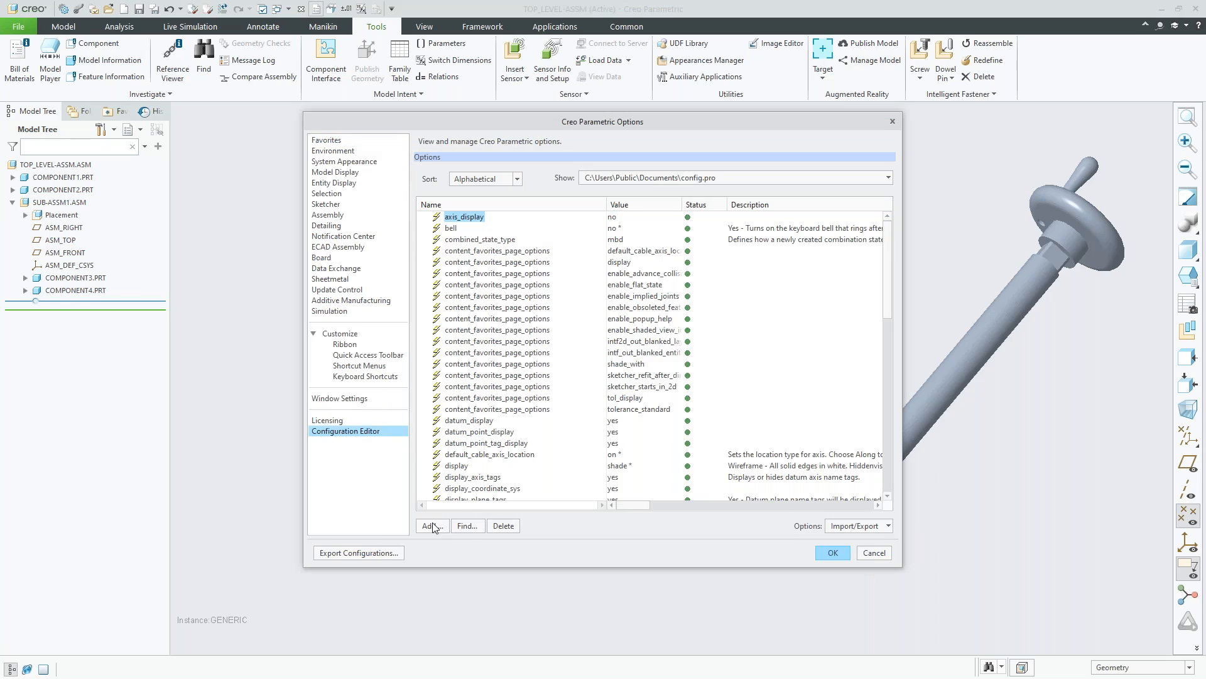
left_click(442, 526)
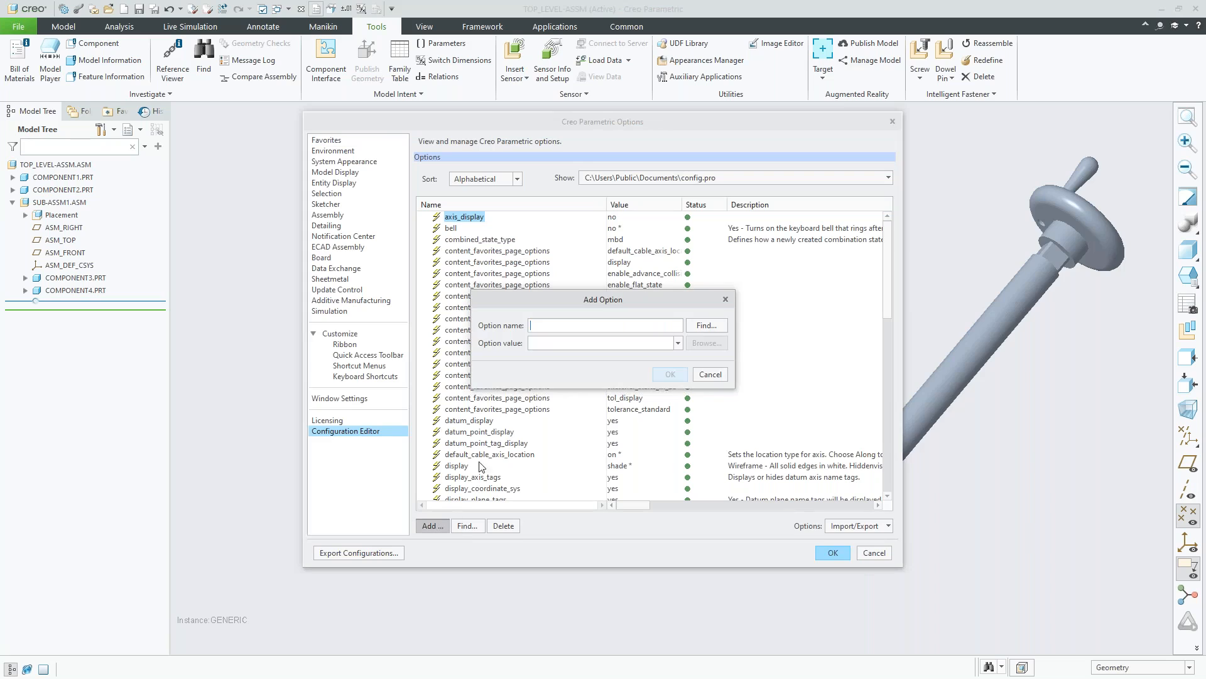
type("dir")
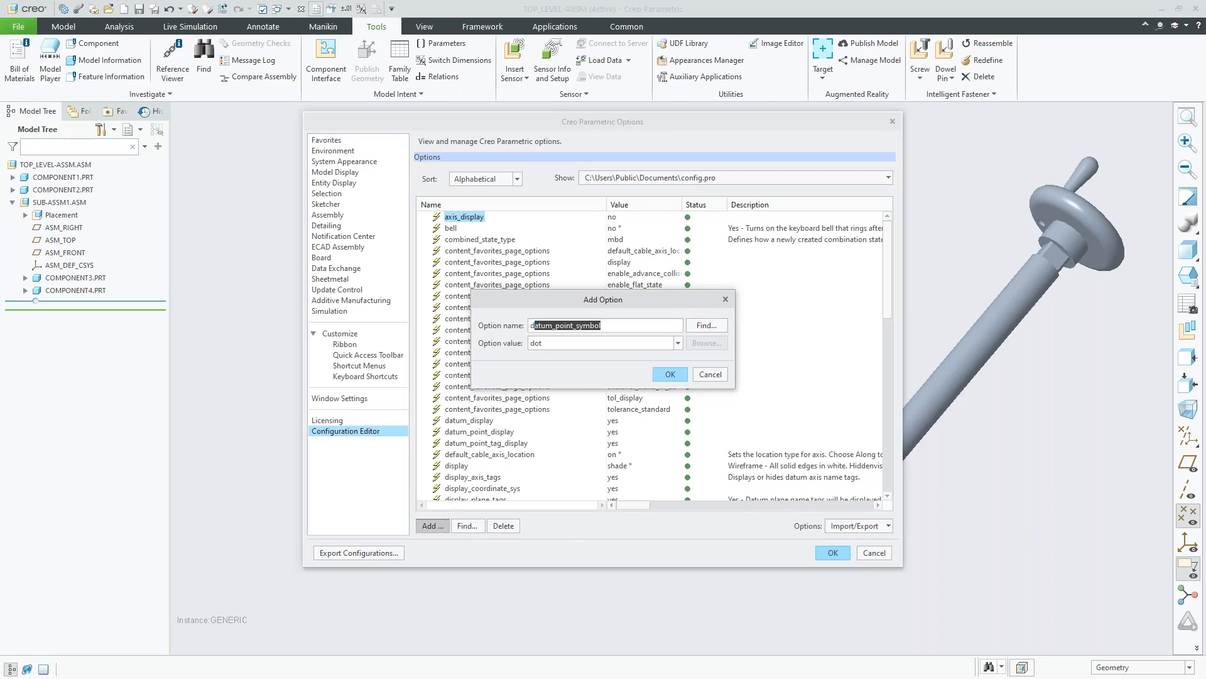
type("_r")
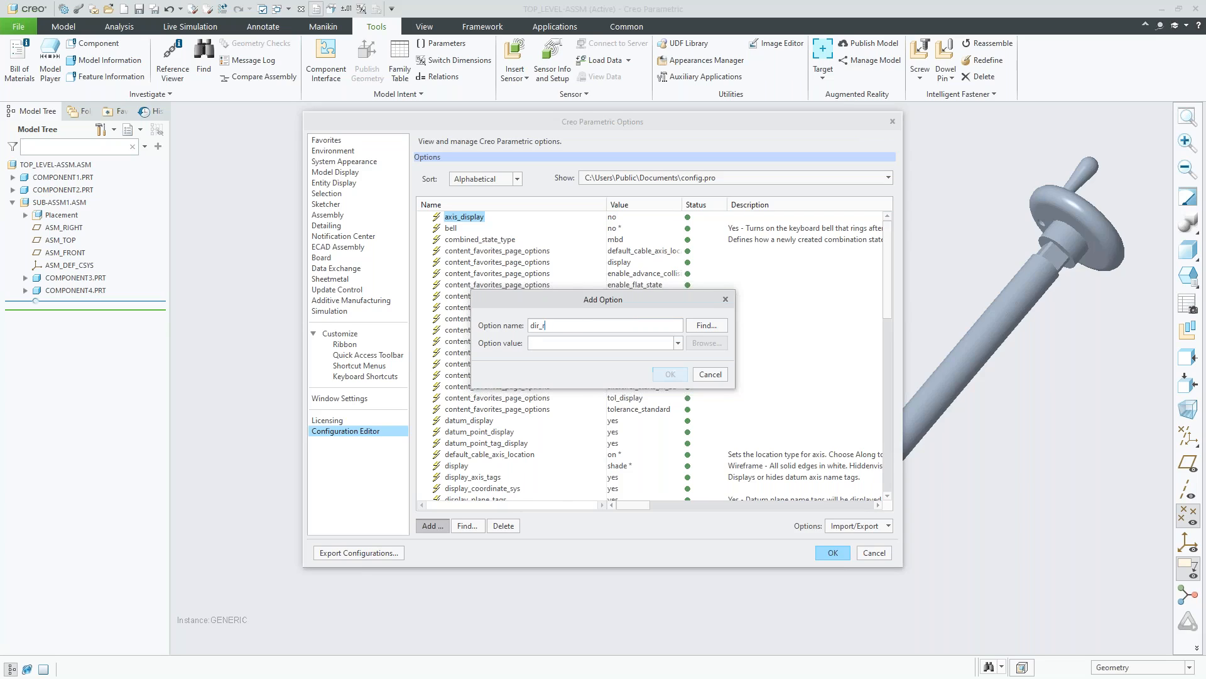
type("eort")
key("BackSpace")
key("BackSpace")
key("BackSpace")
key("BackSpace")
key("BackSpace")
key("BackSpace")
key("BackSpace")
Step: Search all categories of configuration options for the keyword "initial"
left_click(694, 327)
type("initial")
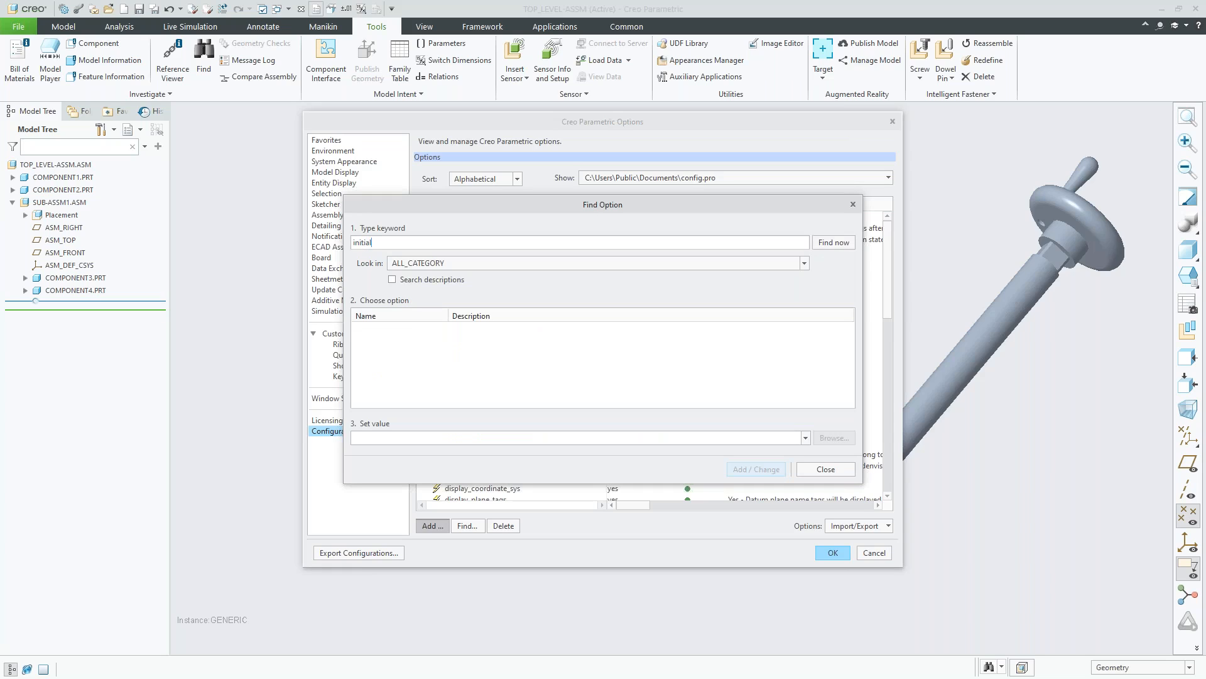
key("Return")
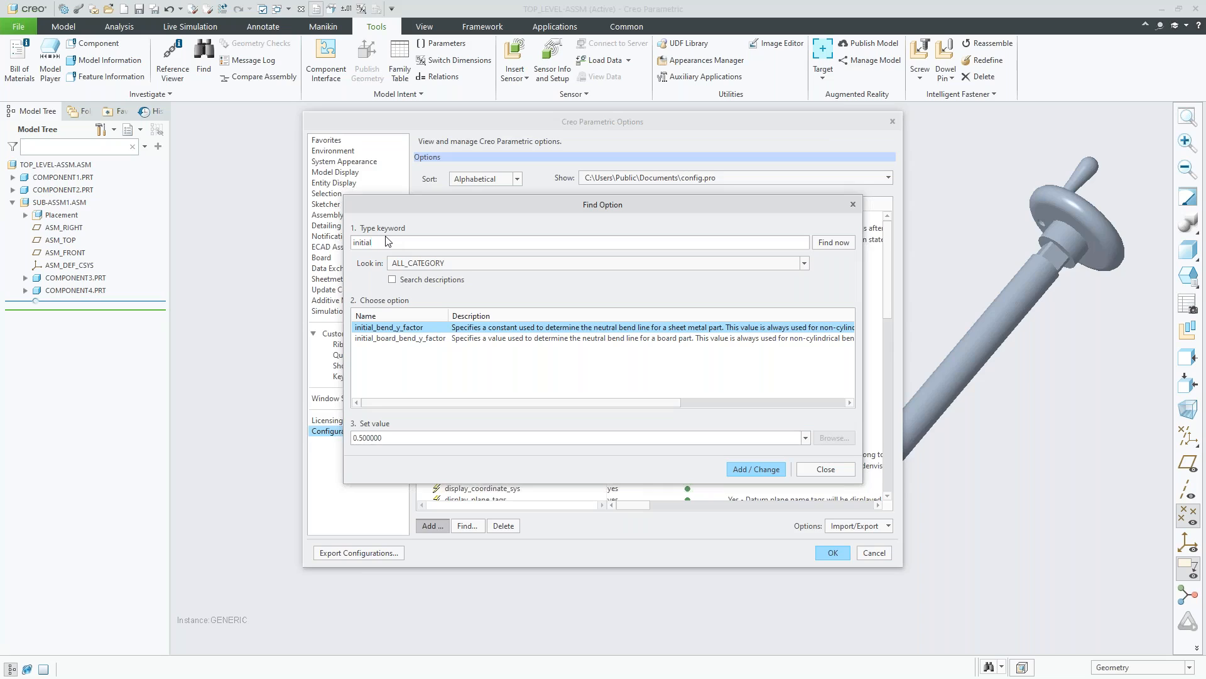
Step: Search the configuration options for the keyword "html" and leave the search without adding an option
key("BackSpace")
key("BackSpace")
key("BackSpace")
key("BackSpace")
key("BackSpace")
type("html")
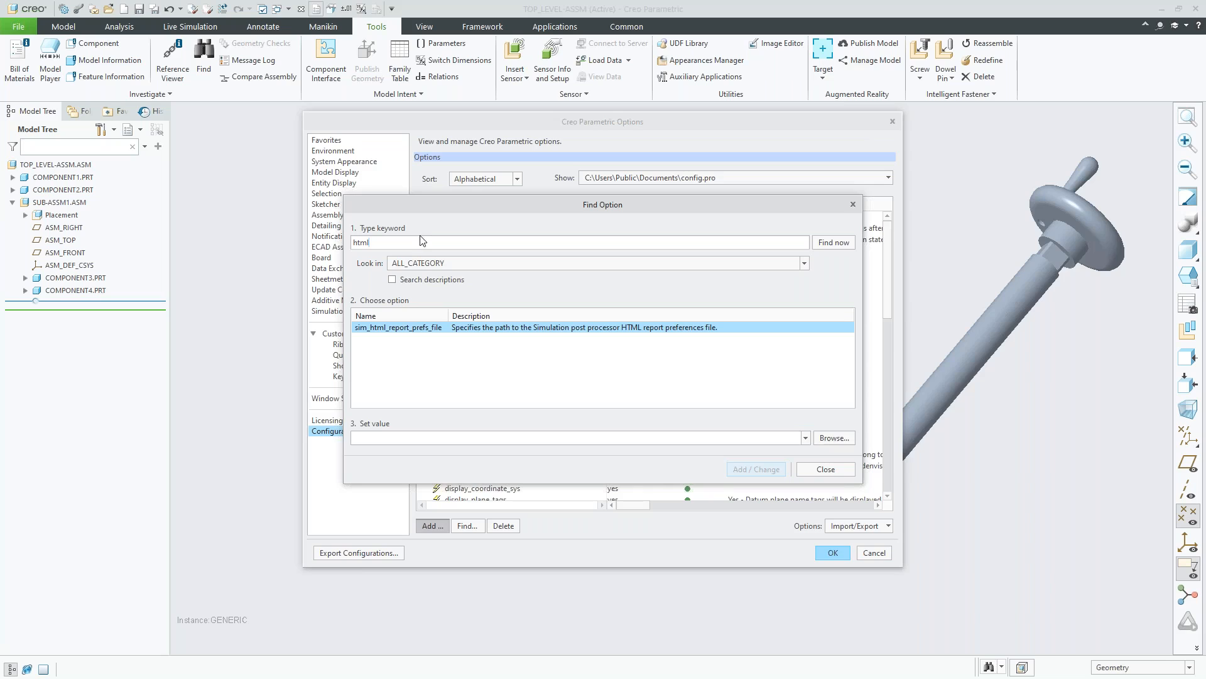
left_click(822, 469)
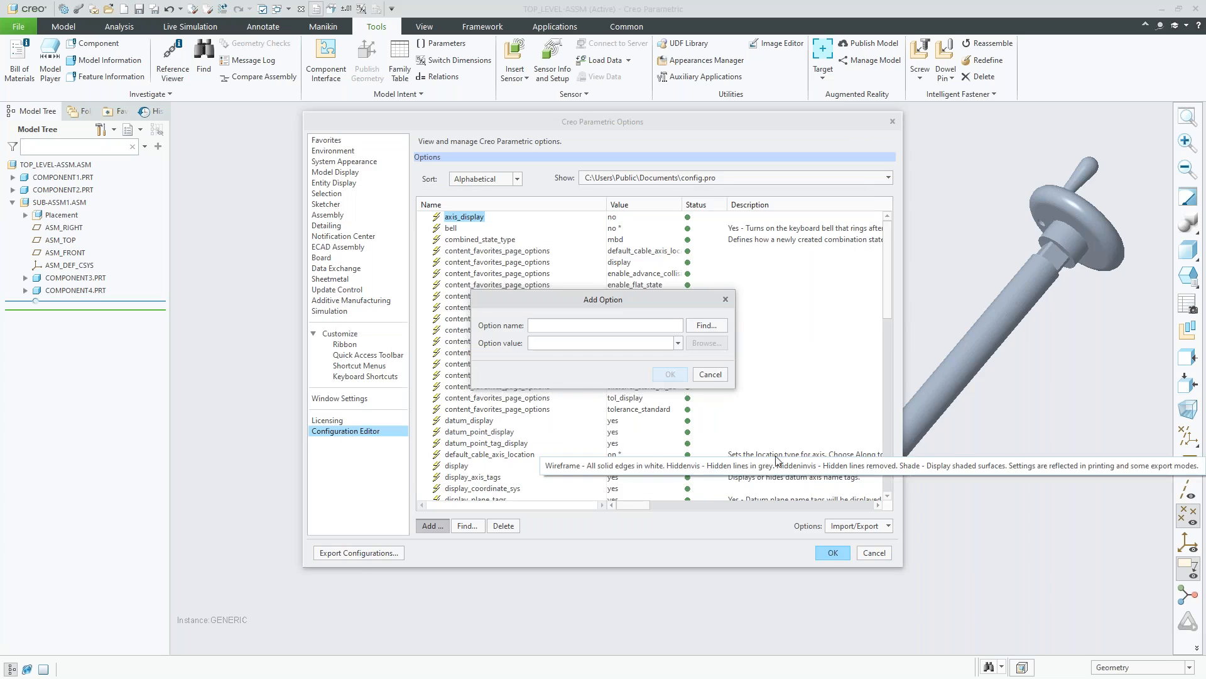
left_click(714, 377)
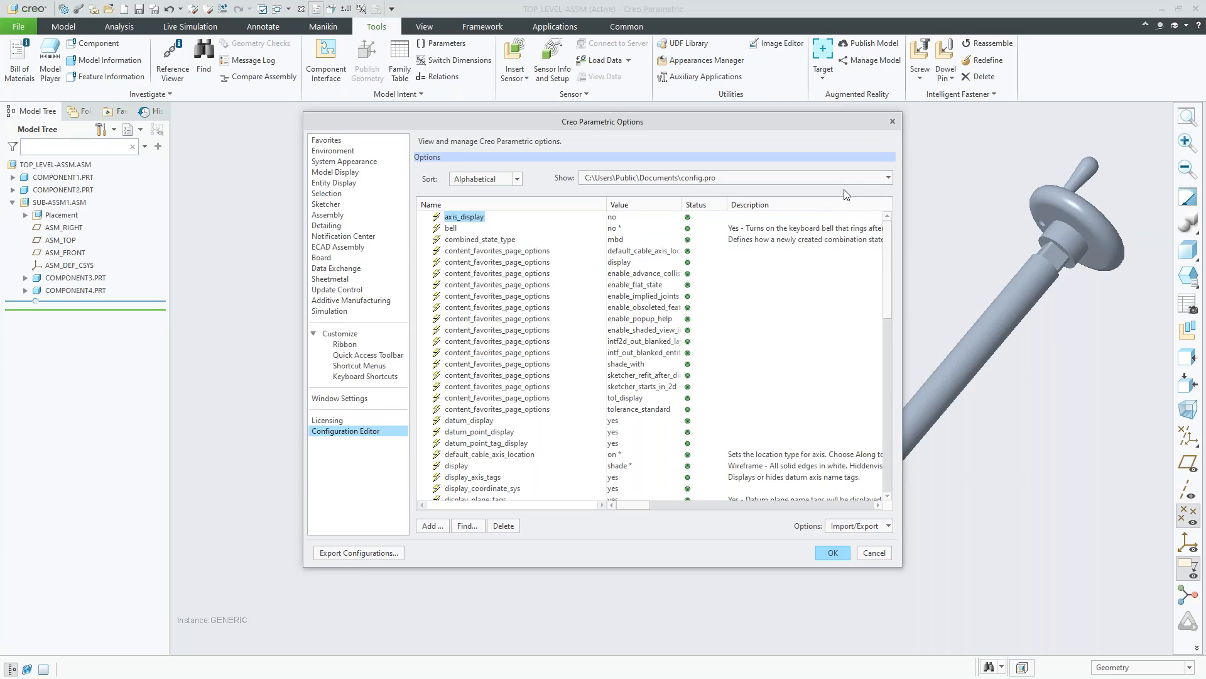
Step: Show All Options in the Configuration Editor, look through the list from start to end, and leave the options without applying changes
left_click(889, 179)
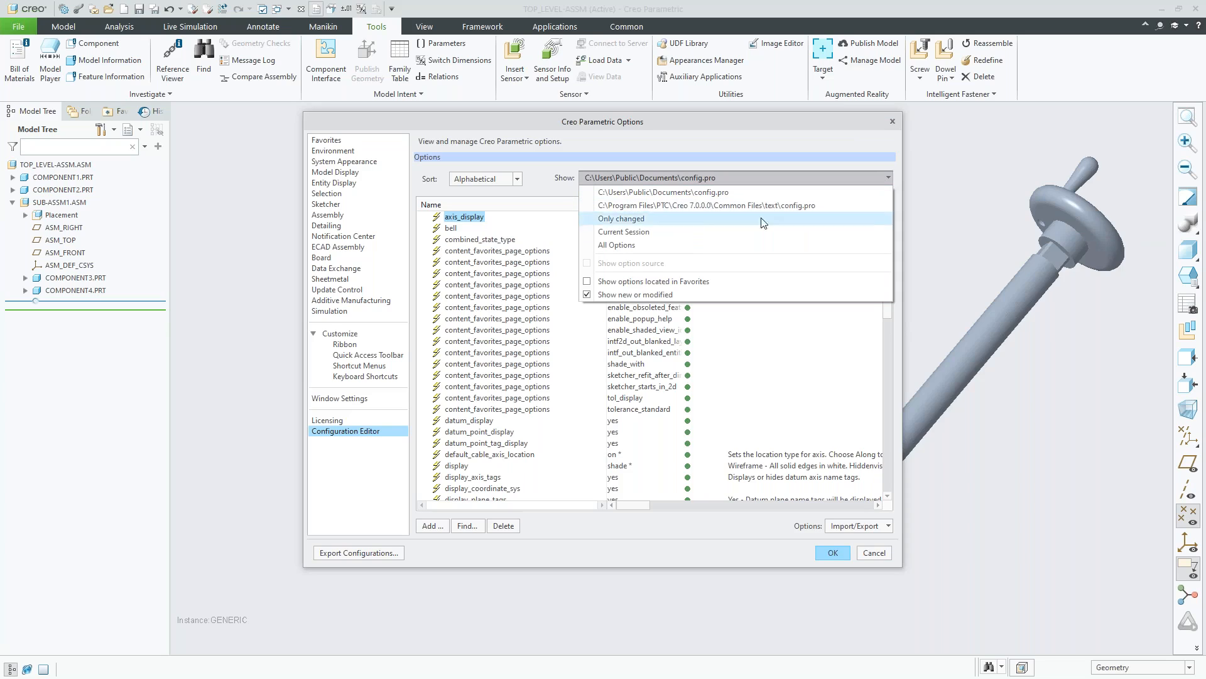
left_click(677, 248)
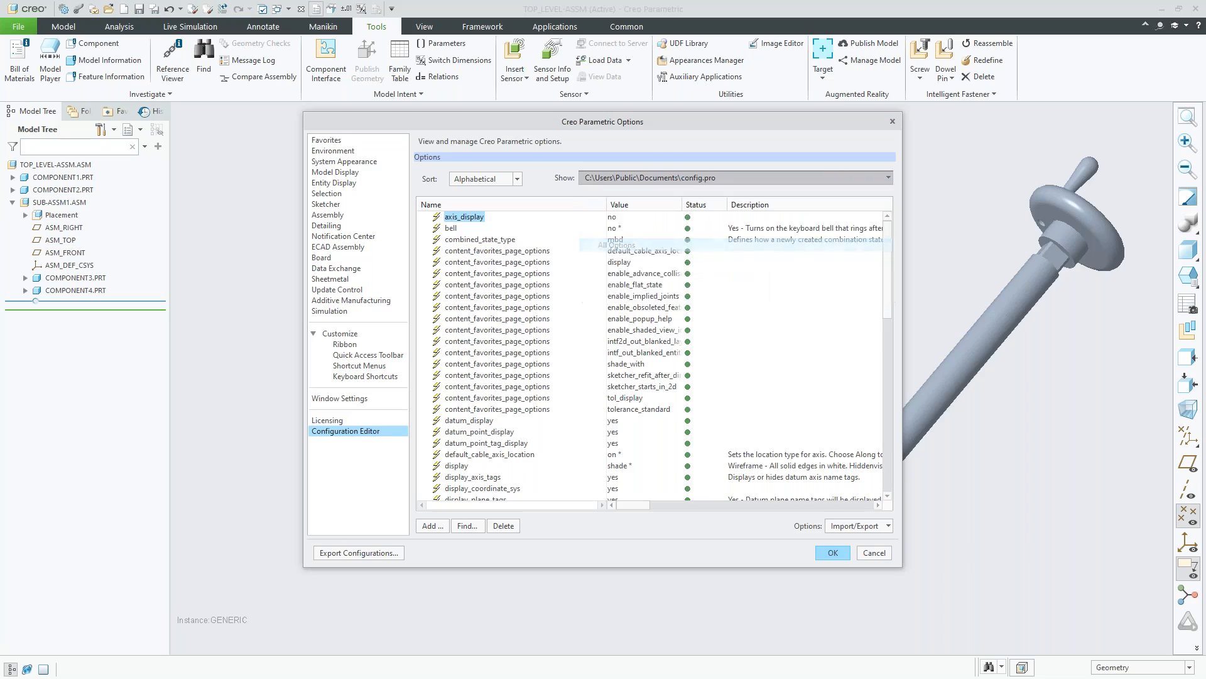
left_click_drag(885, 228, 941, 486)
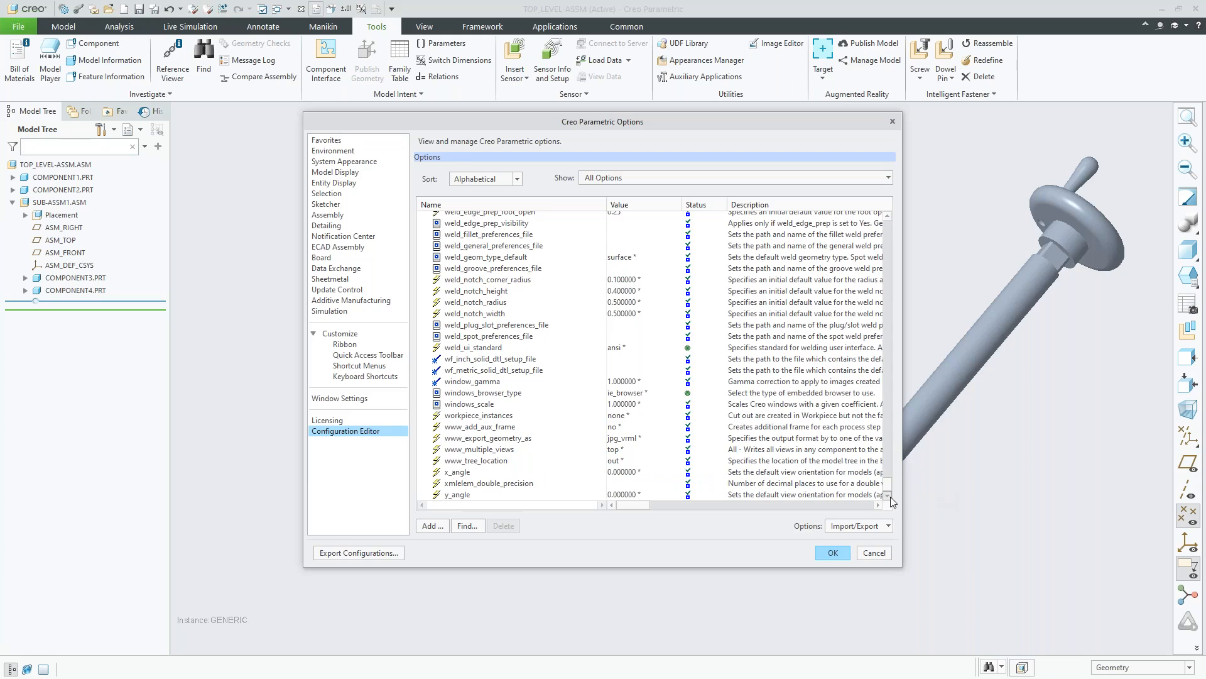
left_click_drag(888, 485, 891, 163)
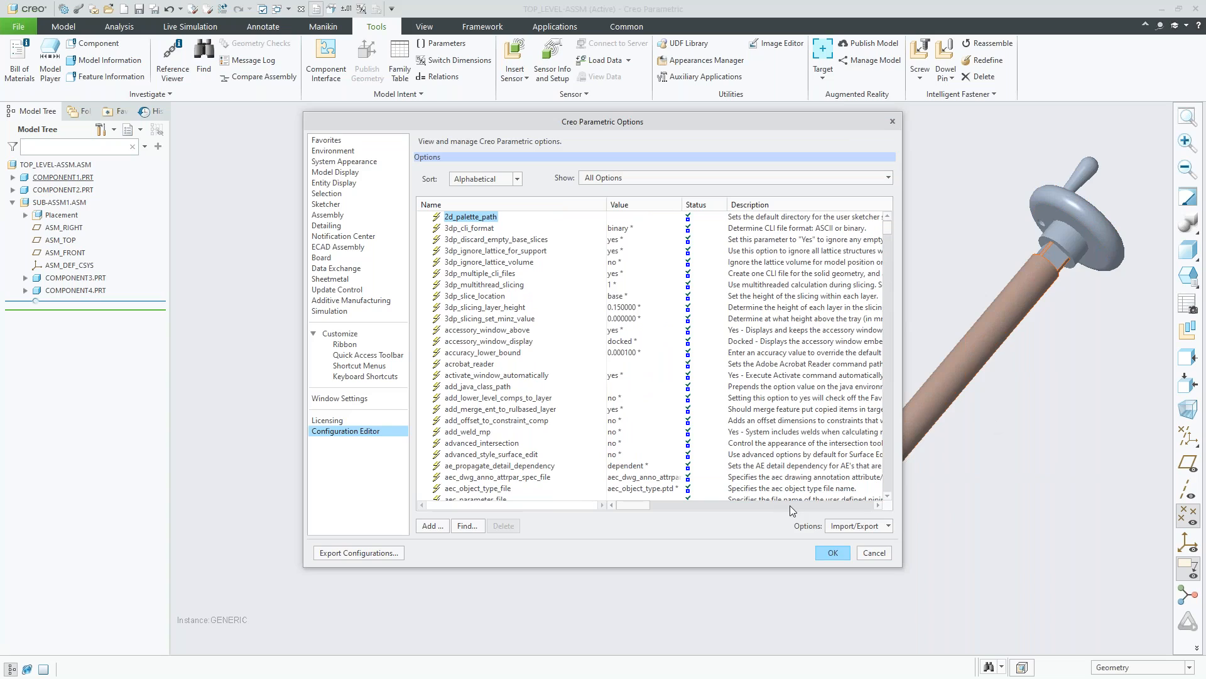
left_click(872, 553)
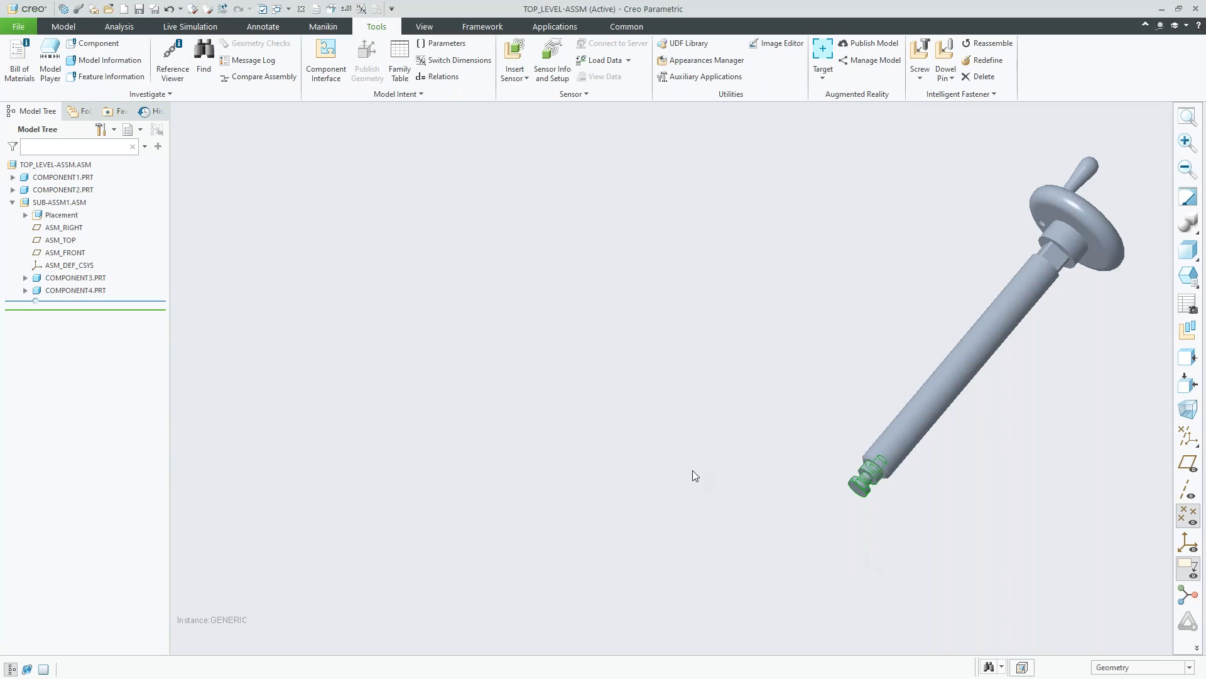